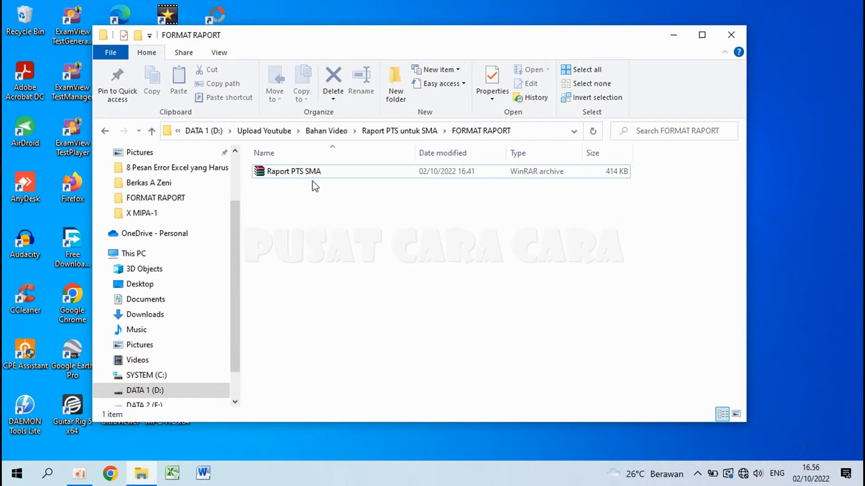
Step: Extract the Raport PTS SMA archive into the current folder, entering the archive password
click(283, 176)
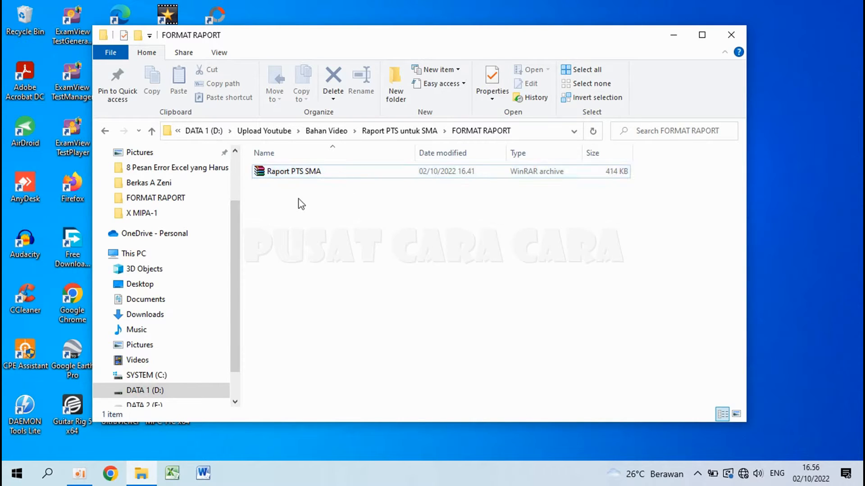
right_click(300, 173)
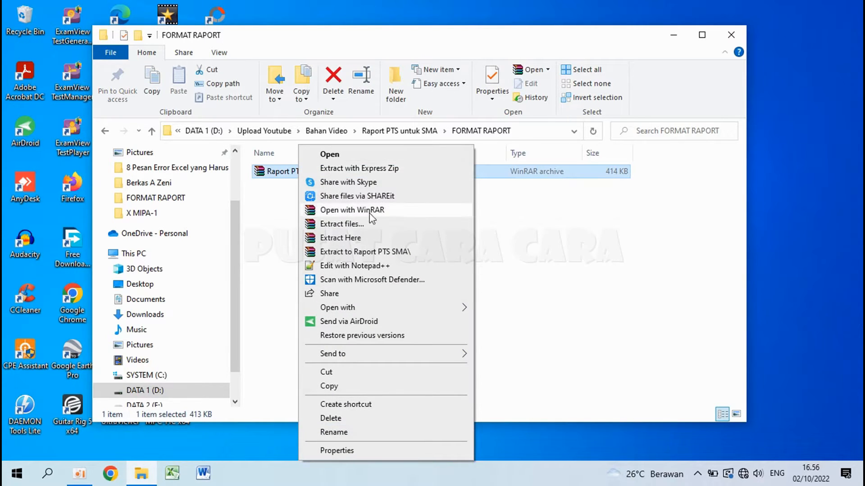
click(356, 239)
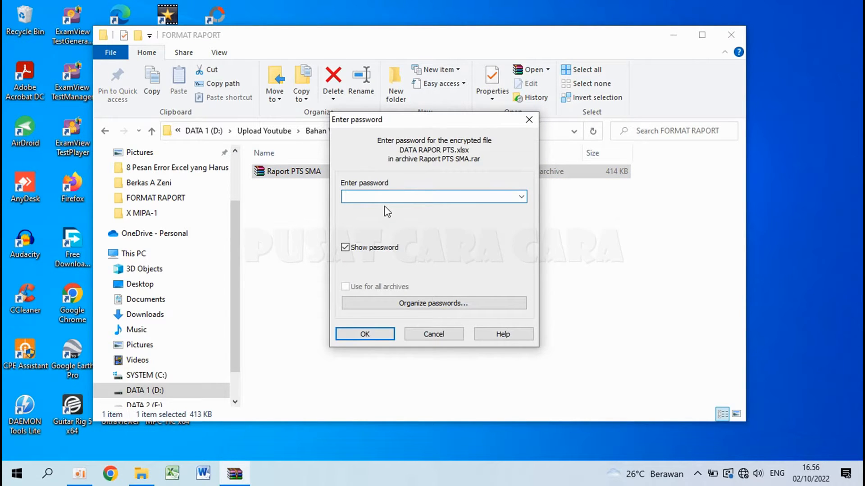
text(www.ambilaja.net)
click(365, 334)
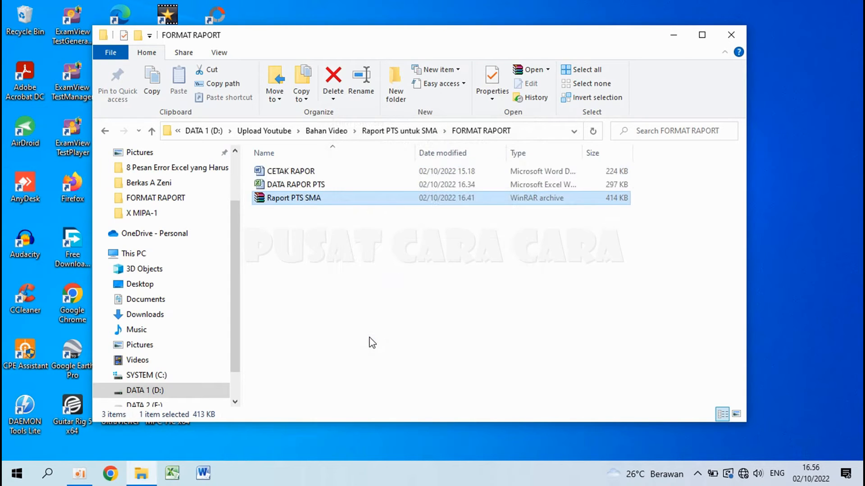
Step: Open the extracted DATA RAPOR PTS workbook in Excel
click(309, 172)
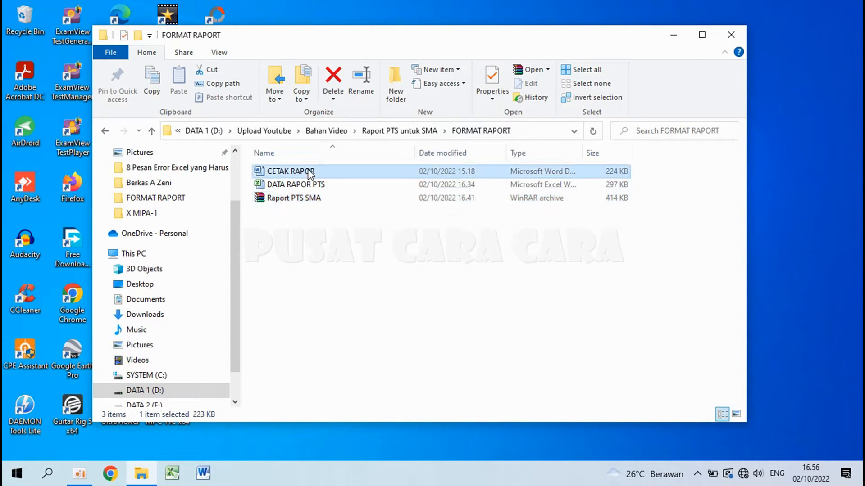
click(310, 185)
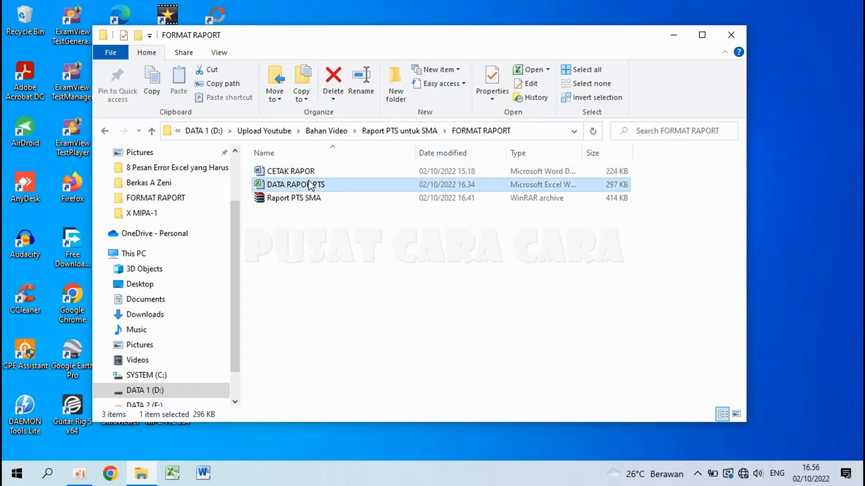
click(280, 174)
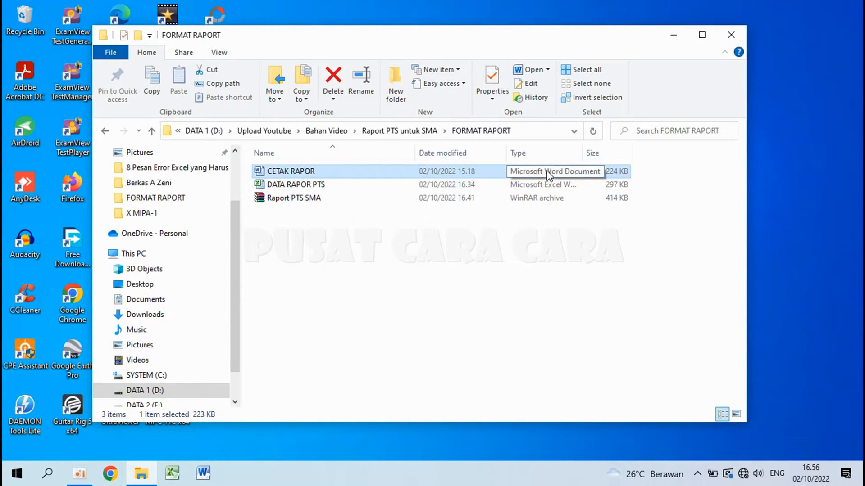
click(312, 188)
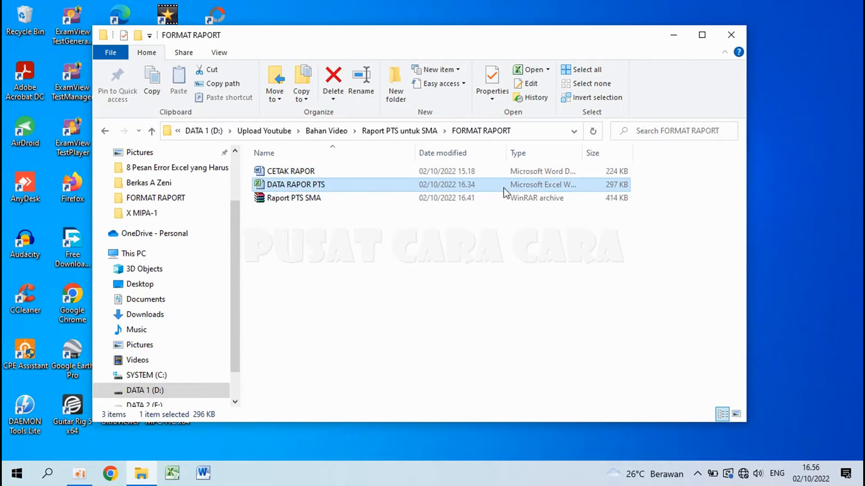
double_click(304, 185)
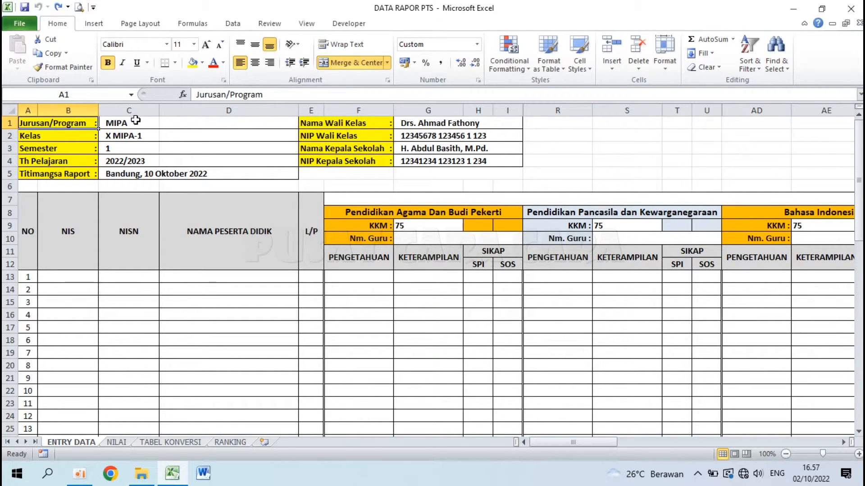
Step: Add BAHASA to the Jurusan/Program cell's validation list so its source is MIPA;IPS;BAHASA, and choose MIPA
drag(31, 122, 447, 181)
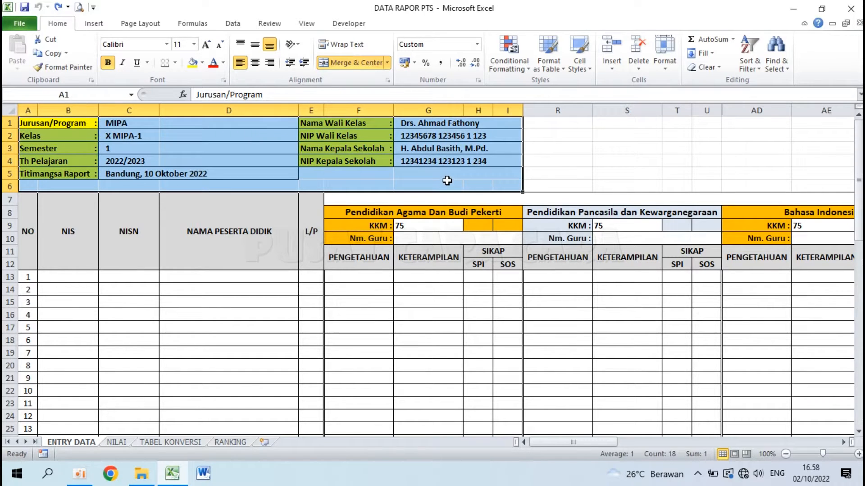
click(128, 124)
click(163, 123)
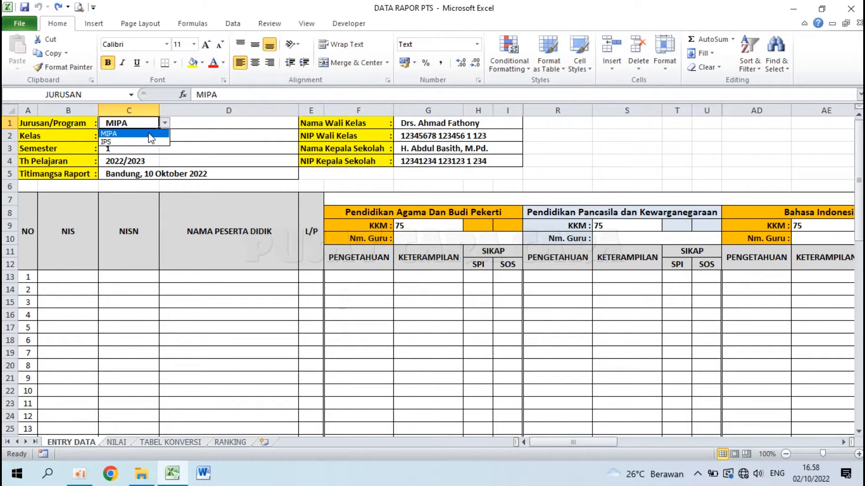
click(144, 122)
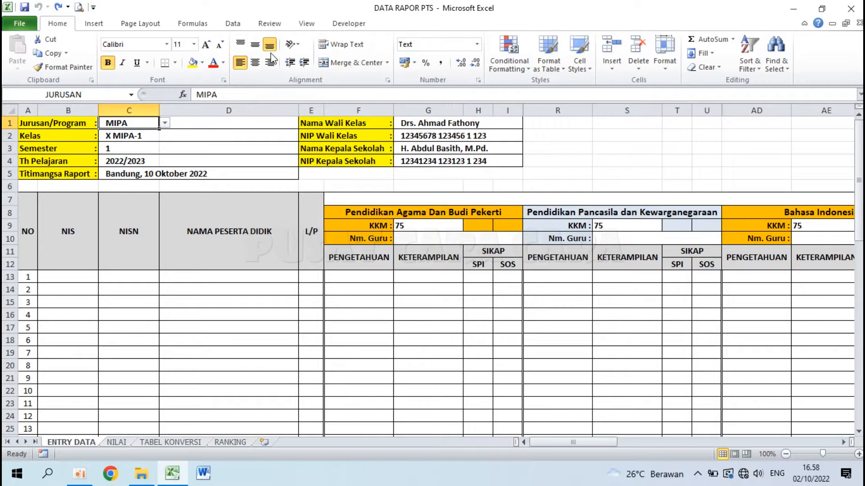
click(237, 26)
click(498, 46)
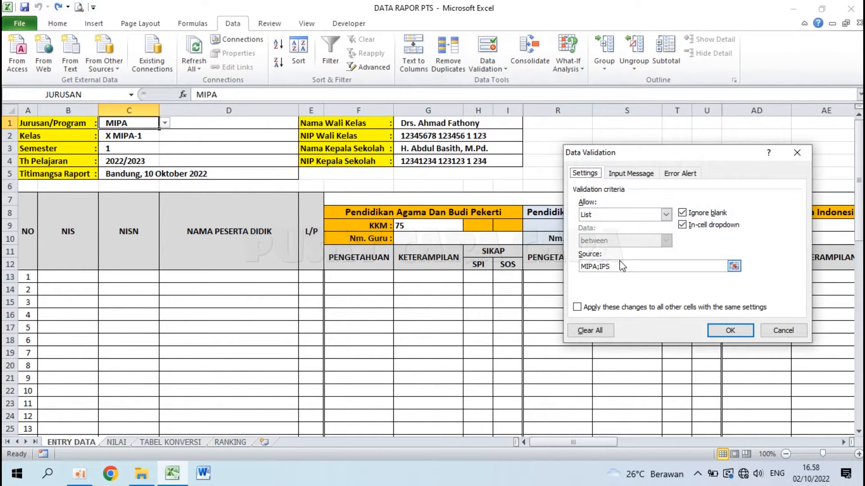
click(621, 266)
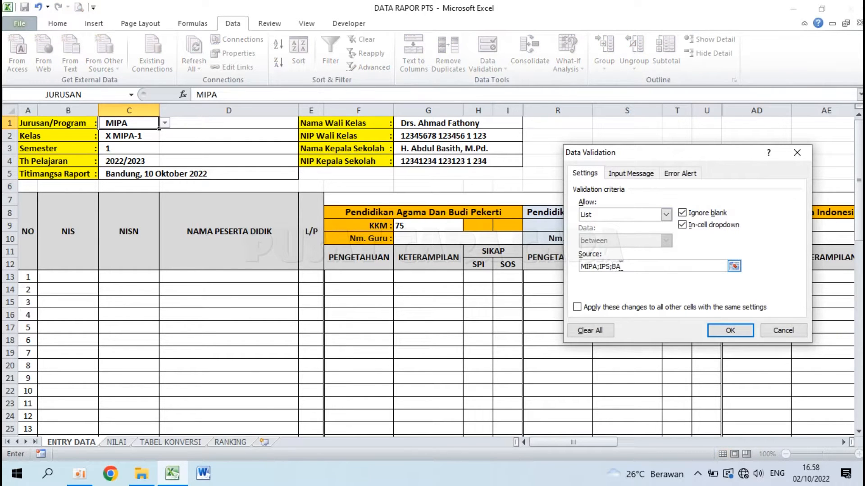
click(726, 330)
click(165, 123)
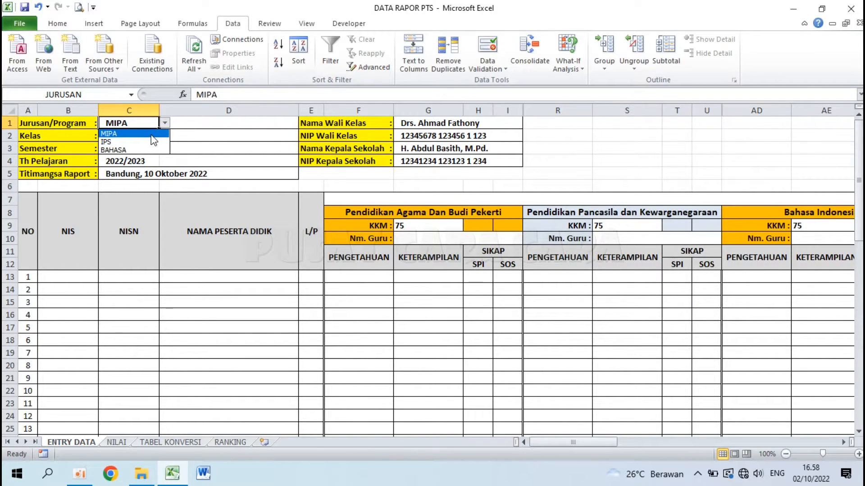
click(152, 134)
Step: Examine the class options offered in the Kelas cell and the source of its validation list
click(131, 136)
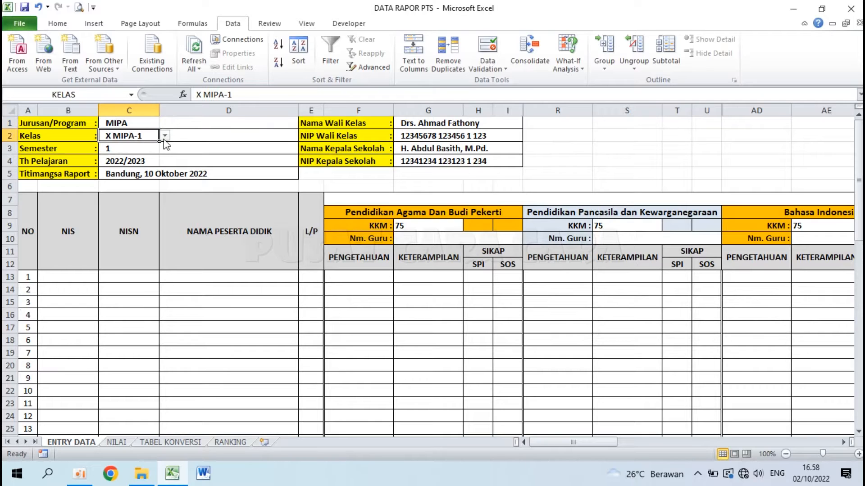
click(164, 138)
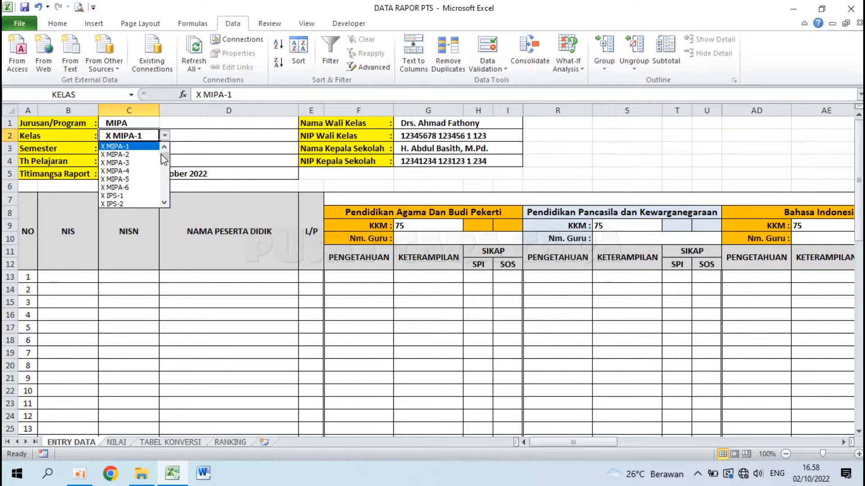
drag(165, 158, 164, 197)
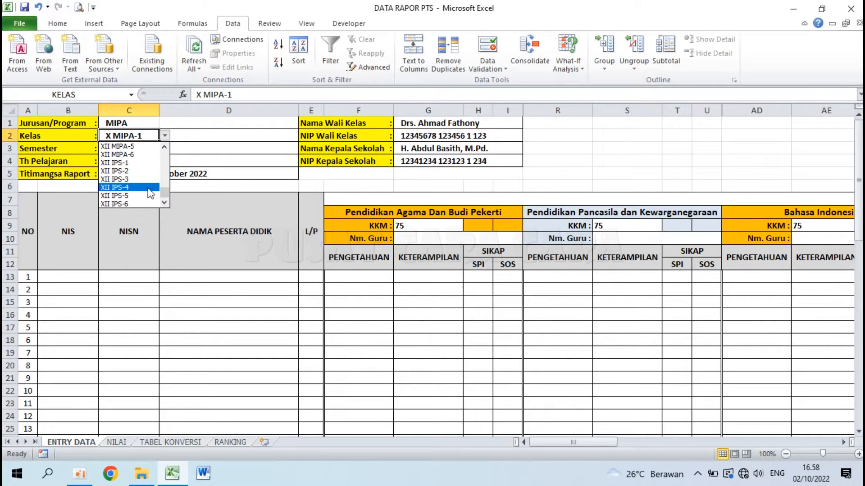
click(511, 171)
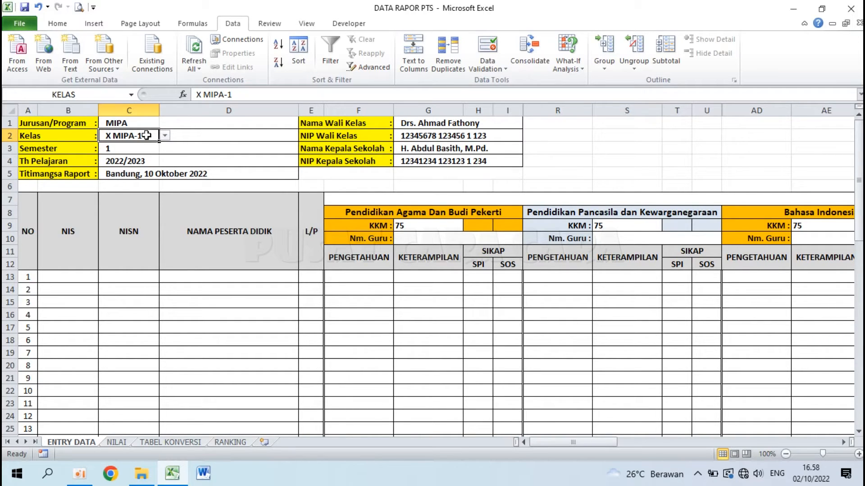
click(495, 45)
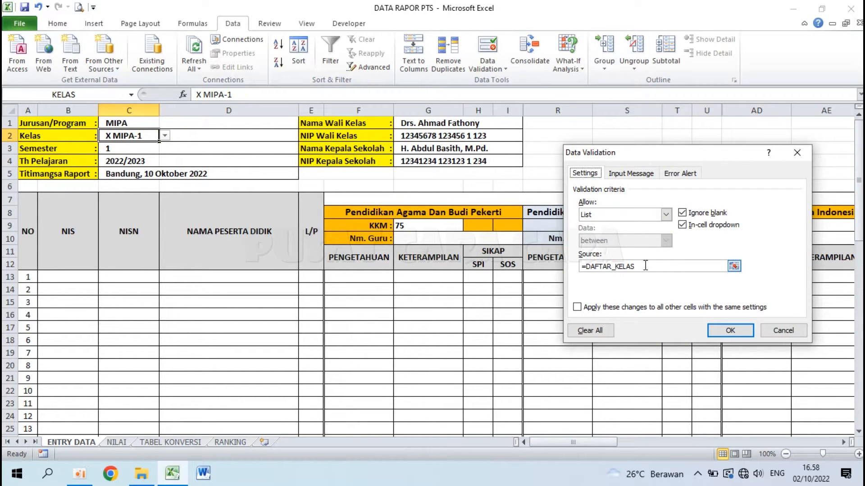
click(783, 332)
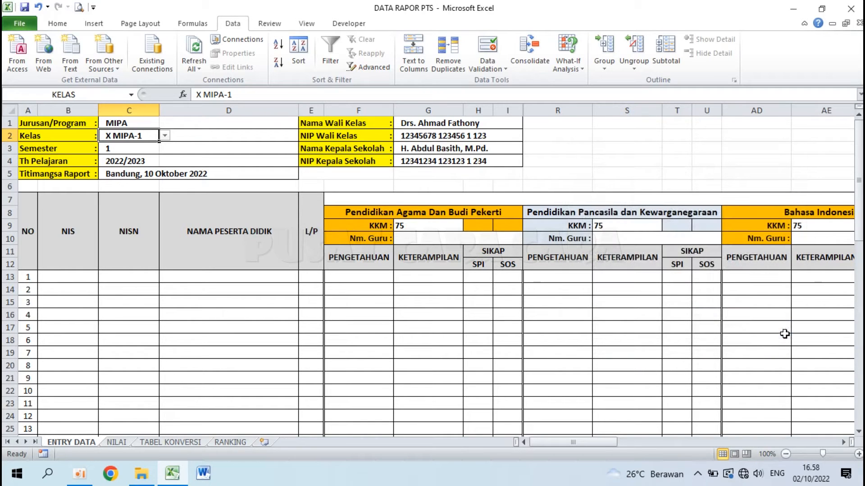
Step: Look through the KELAS list on the TABEL KONVERSI sheet, and return to the ENTRY DATA sheet
click(174, 442)
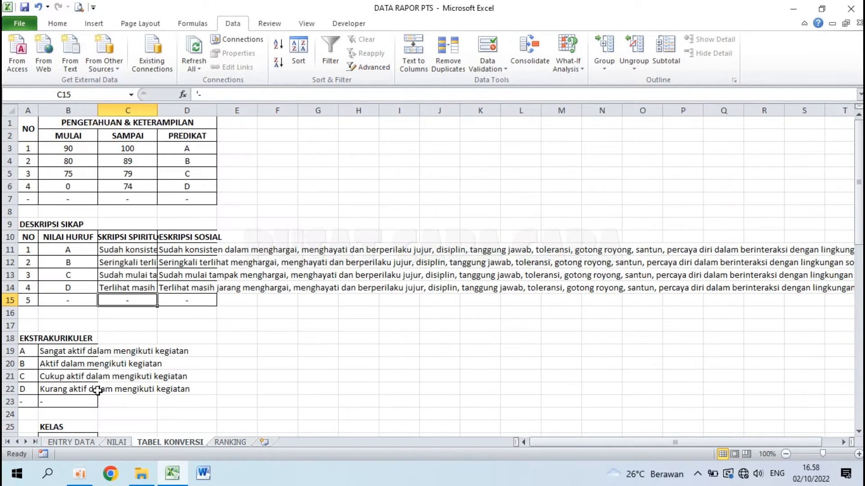
scroll(95, 389, down, 2)
click(70, 250)
scroll(70, 250, down, 12)
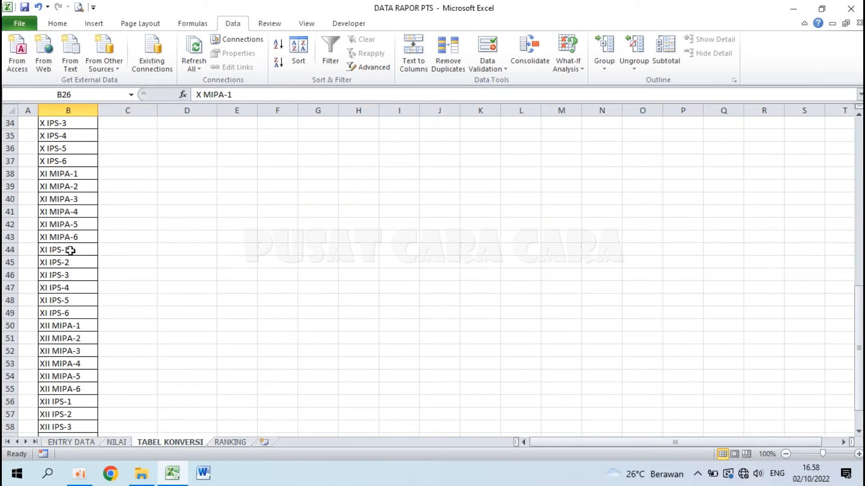
scroll(70, 251, up, 17)
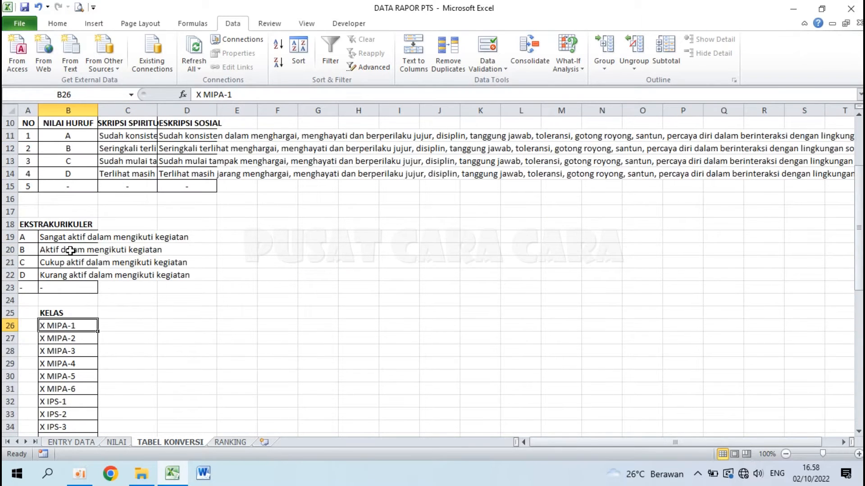
click(72, 442)
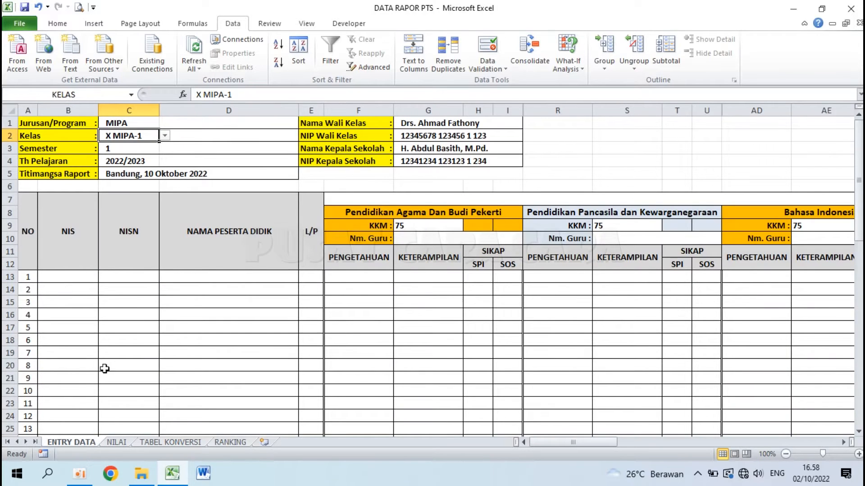
Step: Try 2 as the Semester value, and set the Semester to 1 stored as text
click(119, 150)
text('1)
key(Return)
key(Up)
text('2)
key(Return)
key(Up)
key(Return)
key(Up)
text(1)
key(Return)
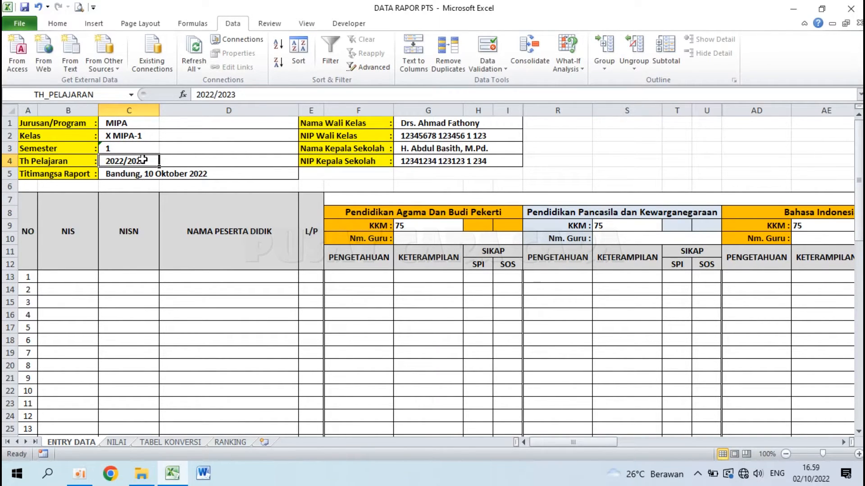
Step: Review the report date field and the name and NIP fields of the homeroom teacher and the principal
click(130, 174)
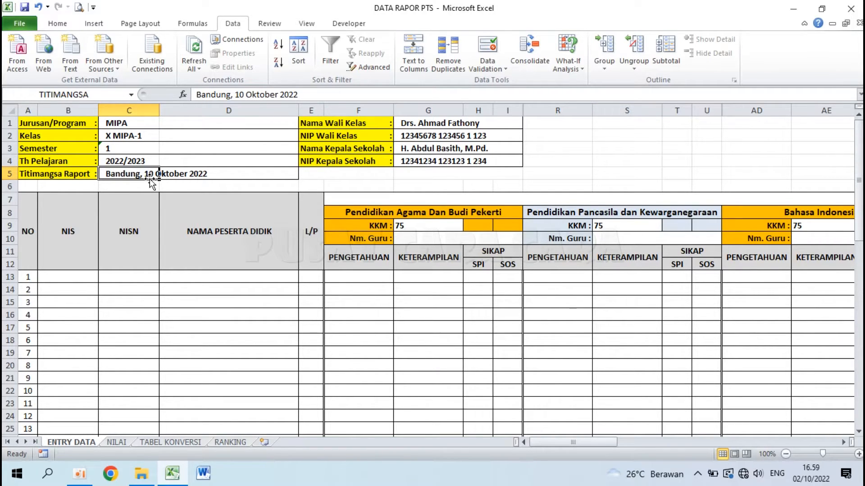
click(411, 122)
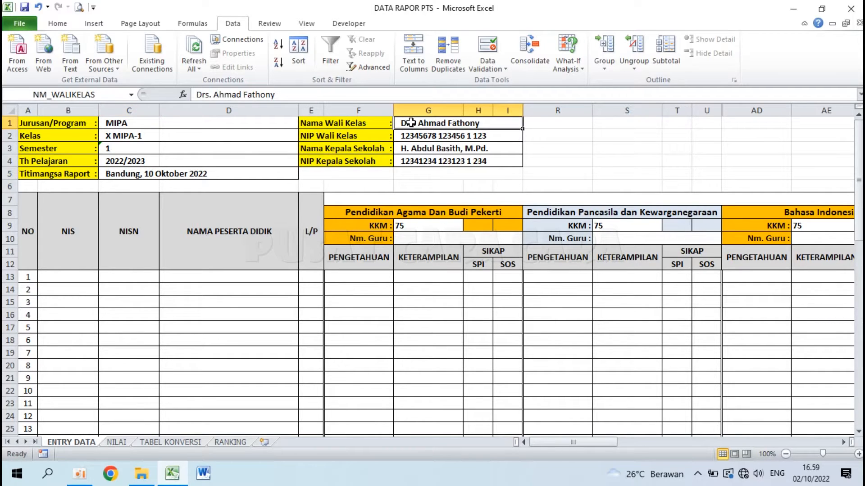
click(417, 136)
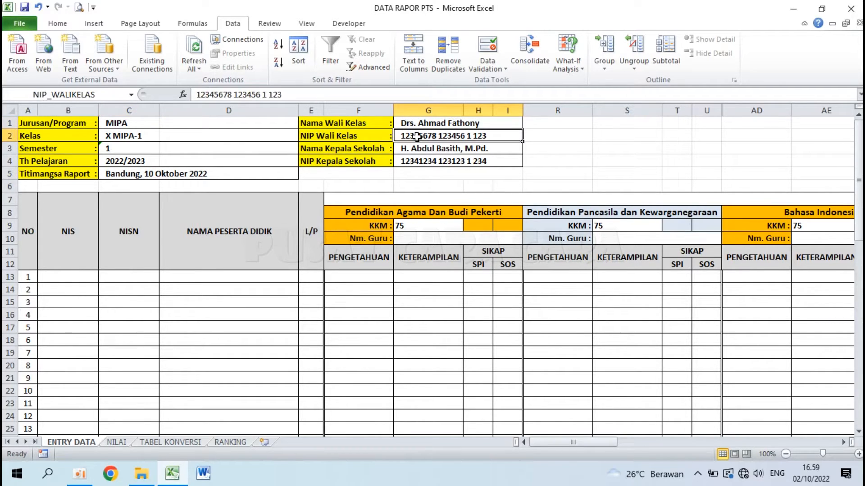
click(418, 150)
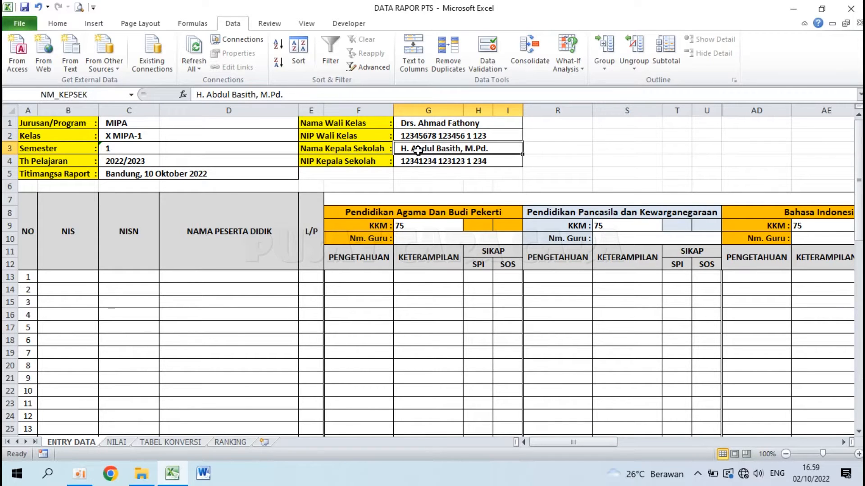
click(425, 162)
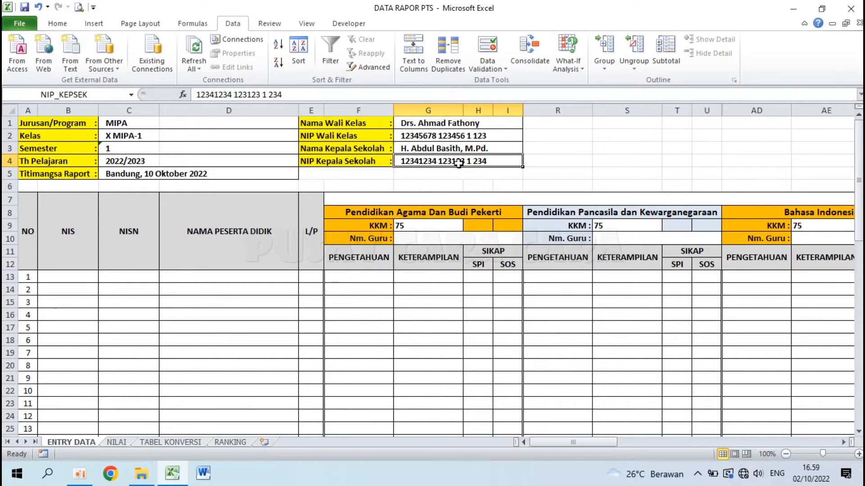
Step: Examine the subject headings in row 8, from Pendidikan Agama Dan Budi Pekerti across to the Lintas Minat / Pendalaman Minat group
click(365, 214)
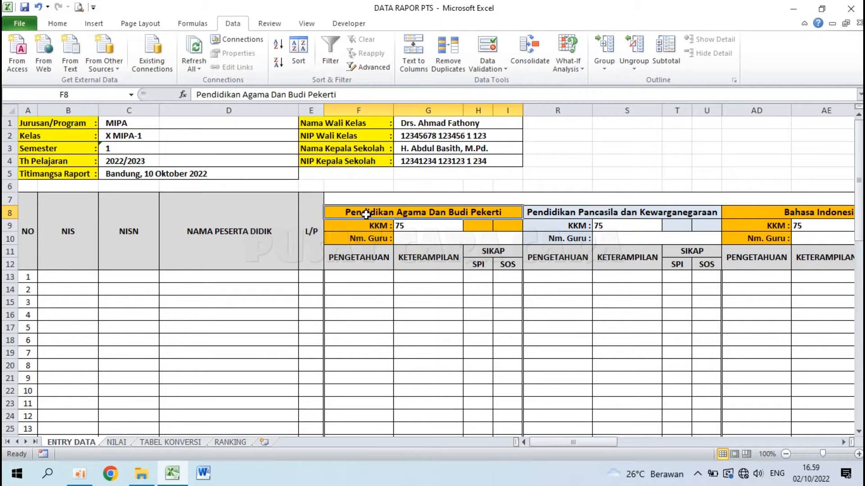
key(Right)
key(Right)
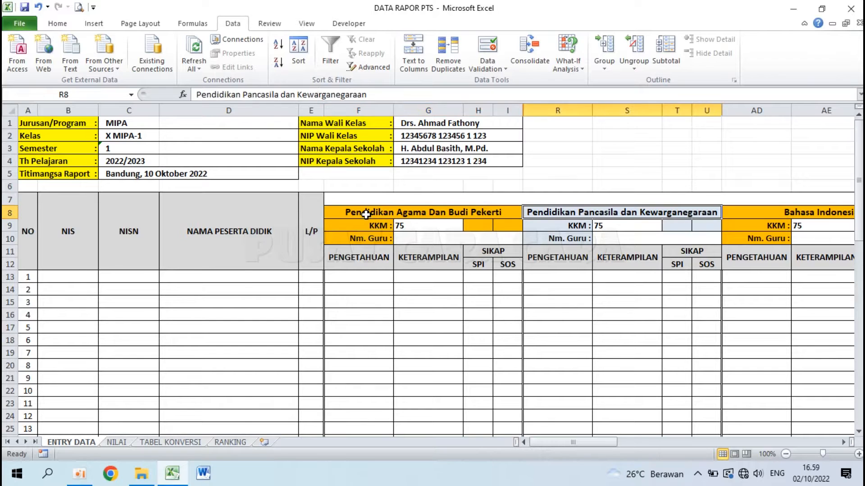
key(Right)
key(Right)
key(Right)
key(Right)
key(Right)
key(Right)
key(Right)
key(Right)
key(Right)
key(Right)
key(Right)
key(Right)
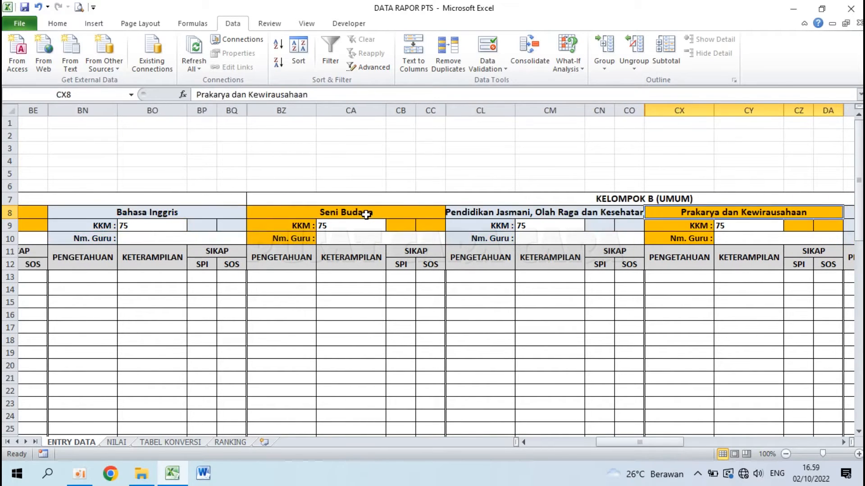
key(Right)
key(Right)
key(Right)
key(Left)
key(Left)
key(Left)
key(Left)
key(Left)
key(Left)
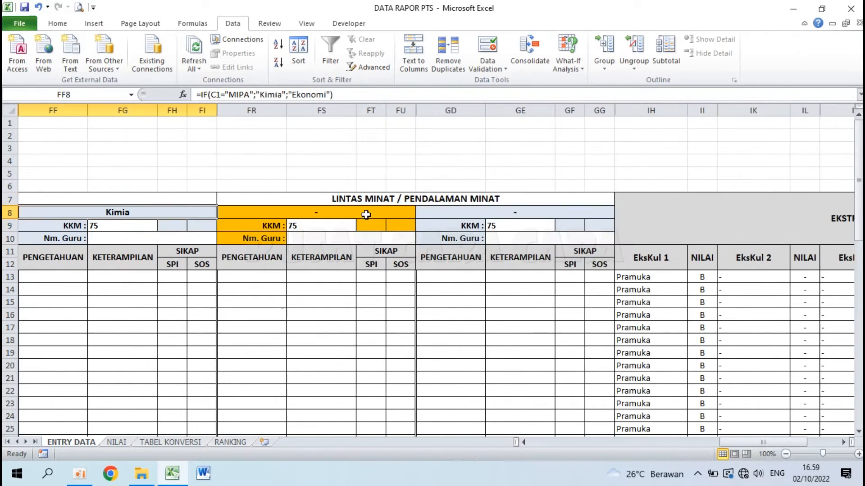
Step: Examine the Lintas Minat / Pendalaman Minat heading and the Kelompok C (Peminatan) subject headings in row 8
key(Right)
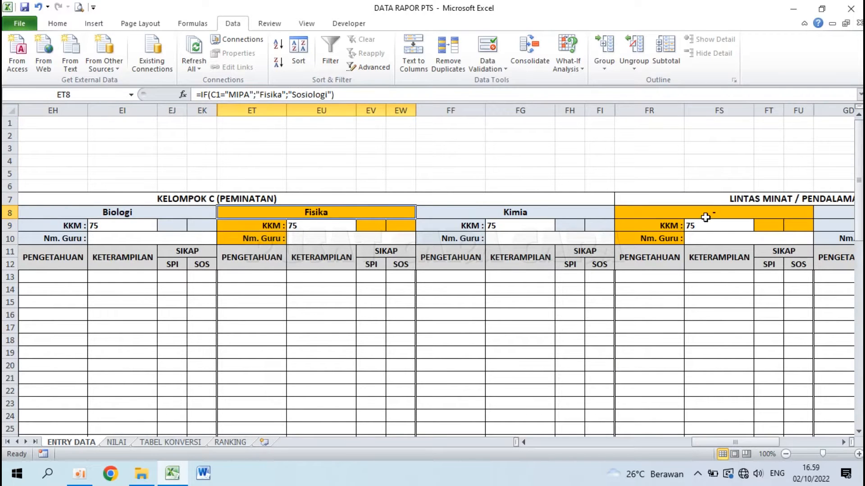
click(705, 217)
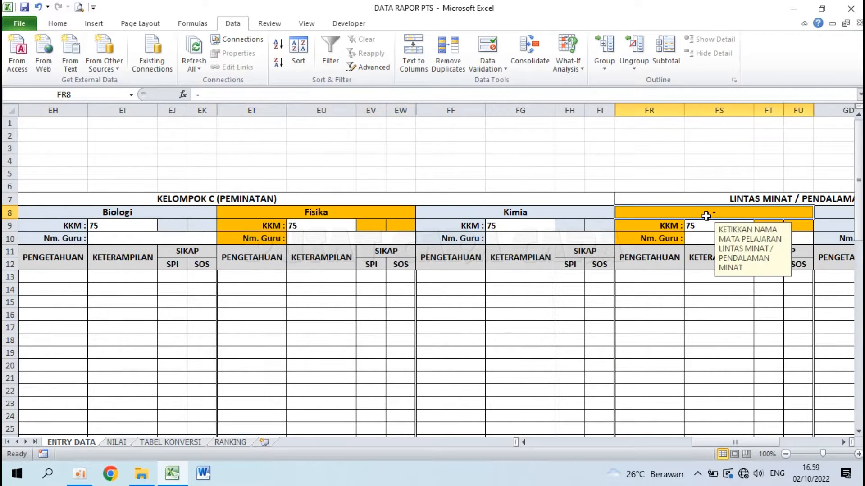
click(843, 443)
click(842, 442)
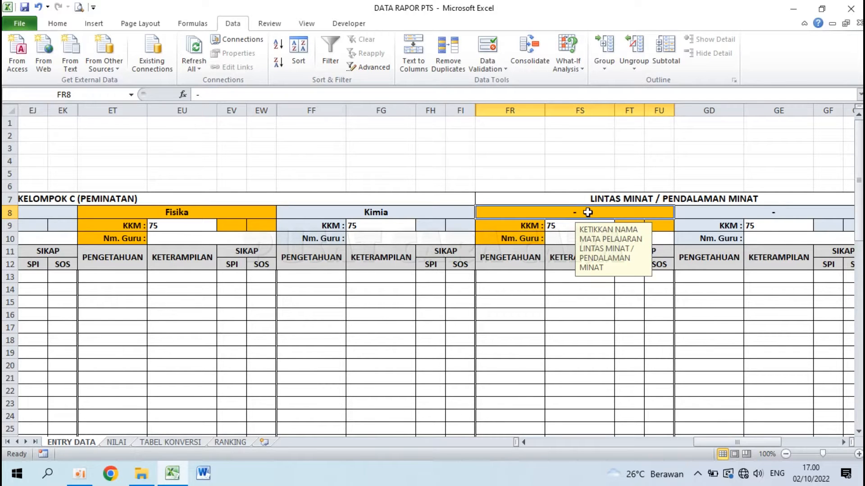
click(383, 209)
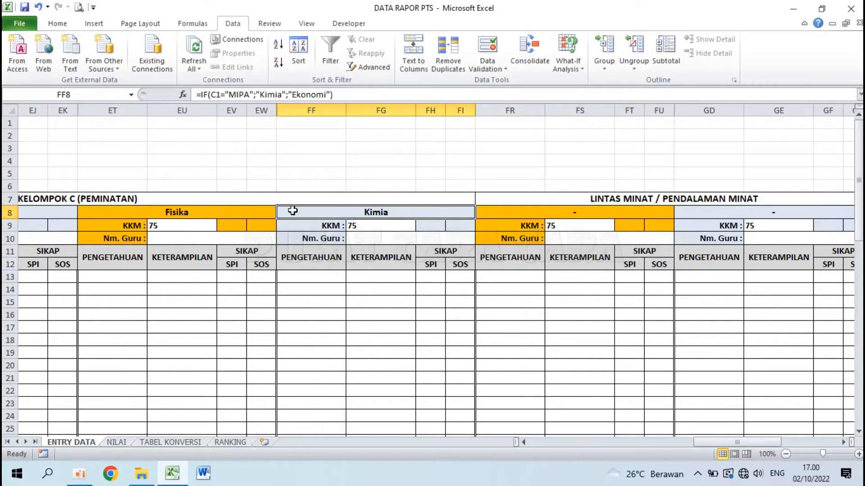
click(252, 211)
Step: Try IPS as the Jurusan/Program and check the Kelompok C (Peminatan) subject headings in row 8
key(ctrl+Home)
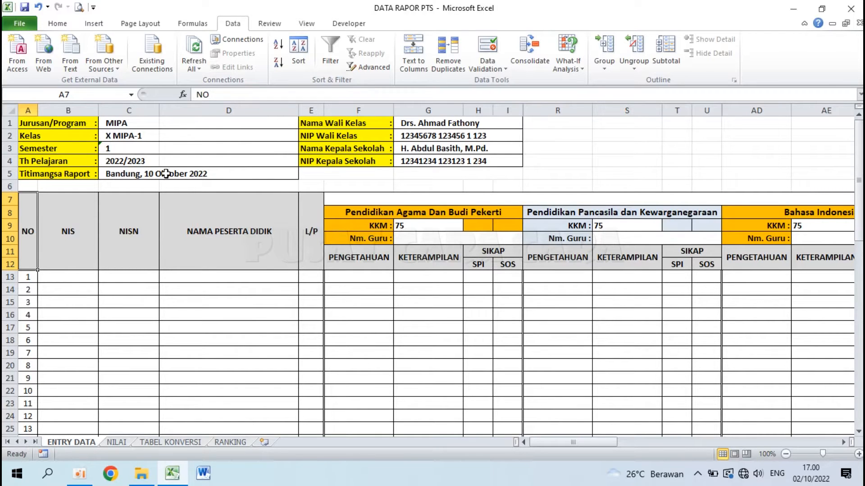
click(144, 124)
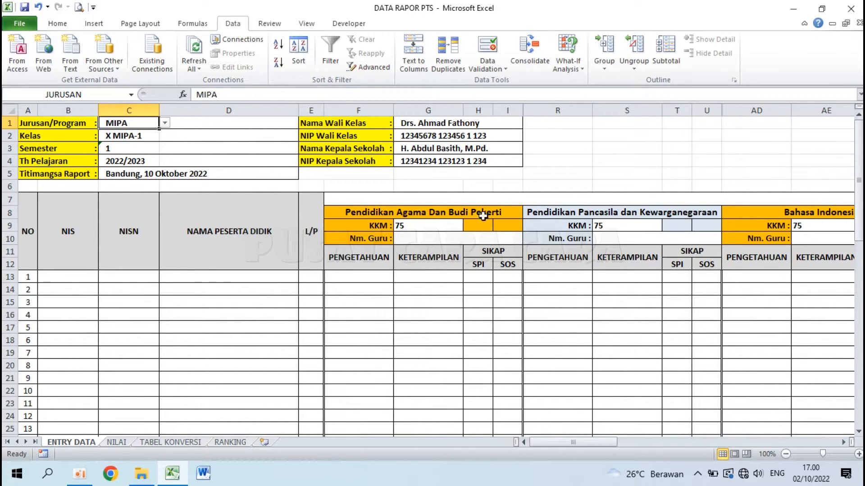
drag(577, 444, 537, 446)
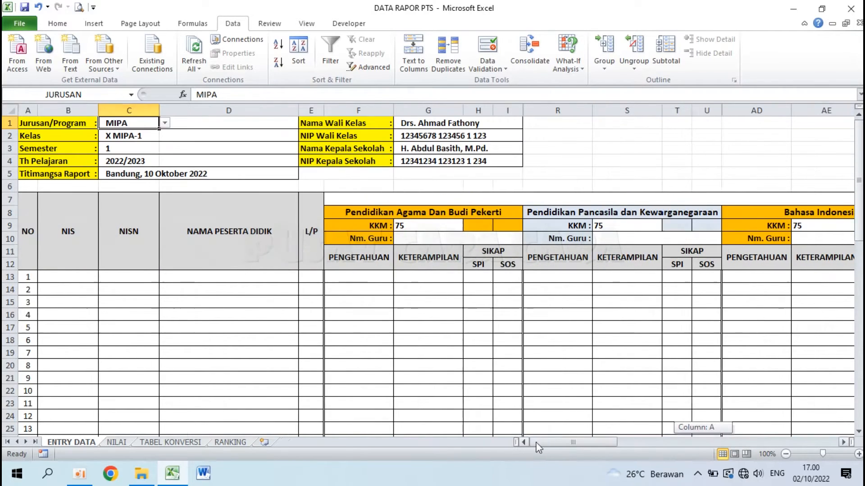
click(164, 123)
click(145, 141)
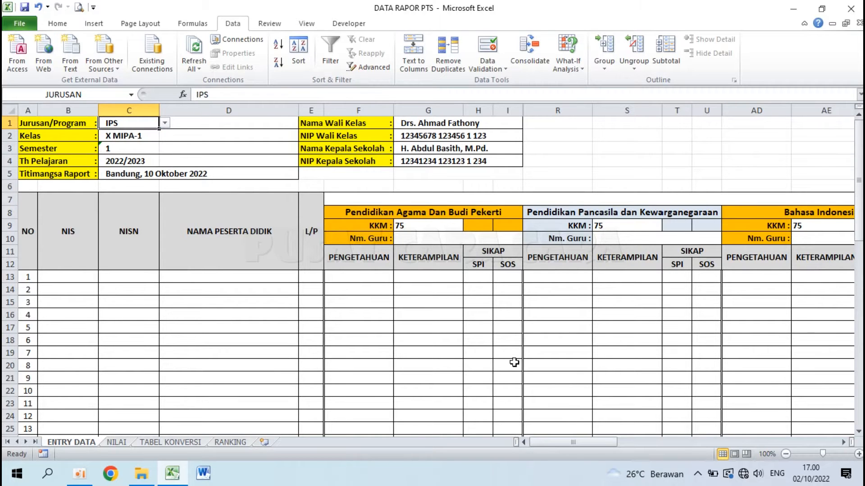
drag(584, 444, 740, 454)
click(363, 215)
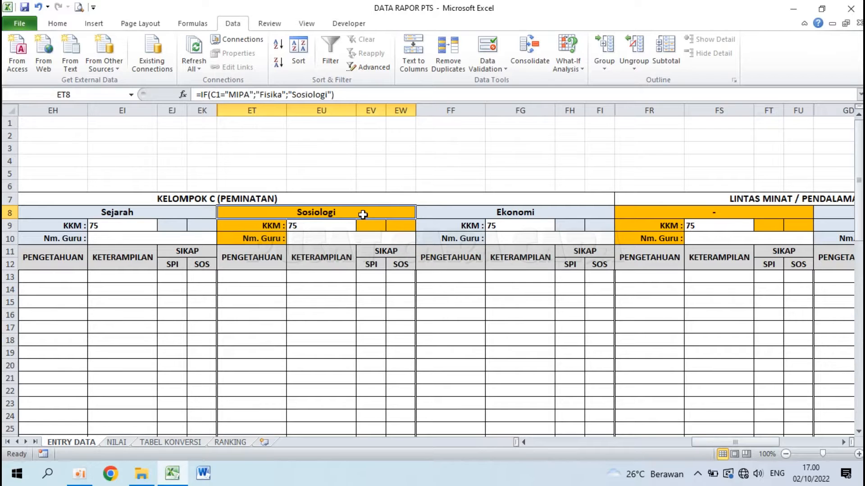
Step: Set the Jurusan/Program to MIPA and check the formula of the first Kelompok C (Peminatan) subject heading
key(ctrl+Home)
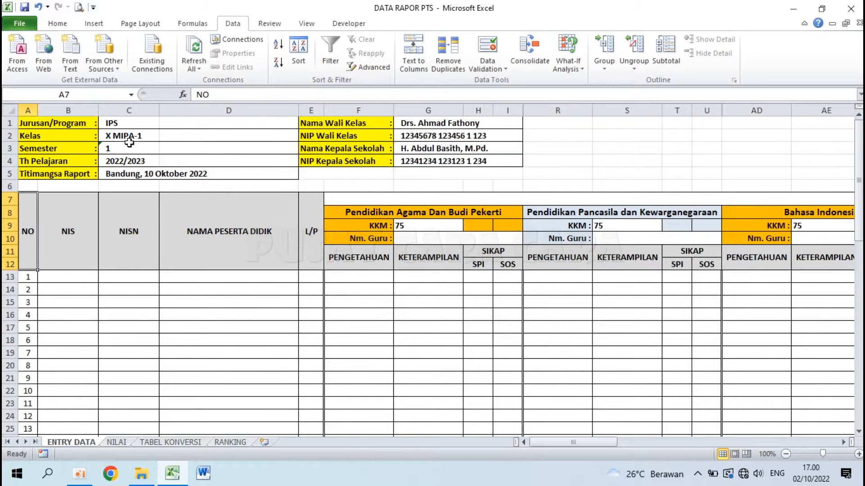
click(145, 125)
click(165, 123)
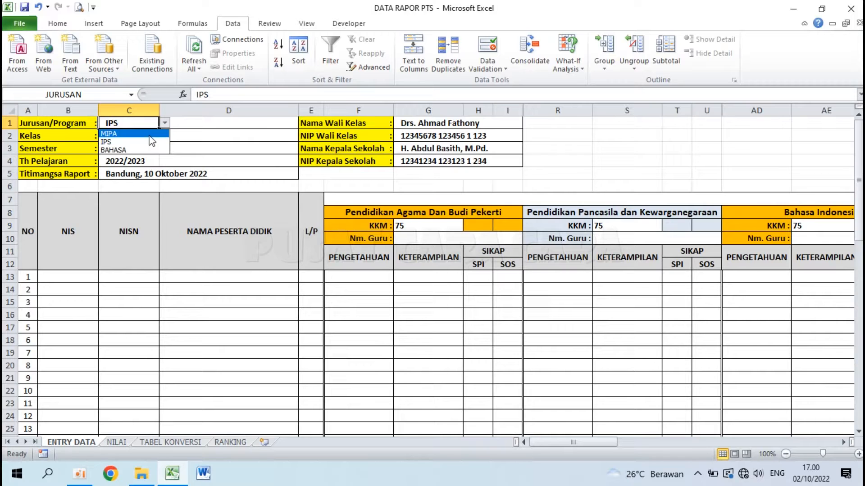
click(135, 134)
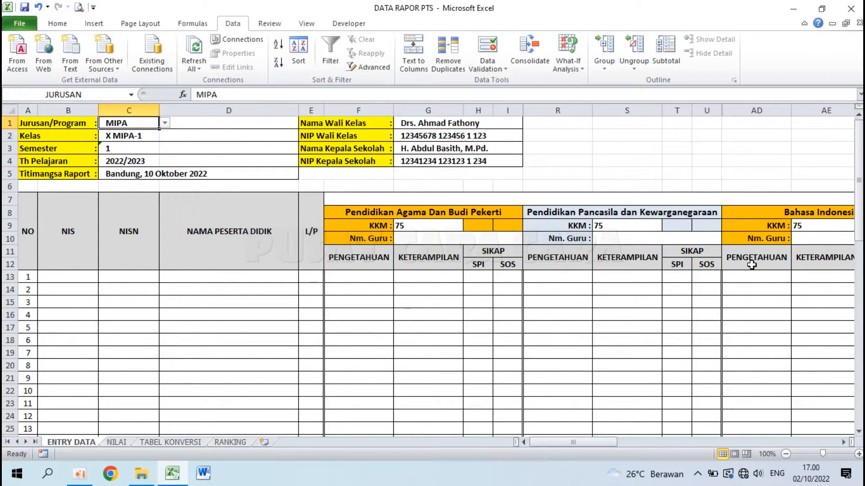
drag(587, 441, 714, 444)
click(456, 213)
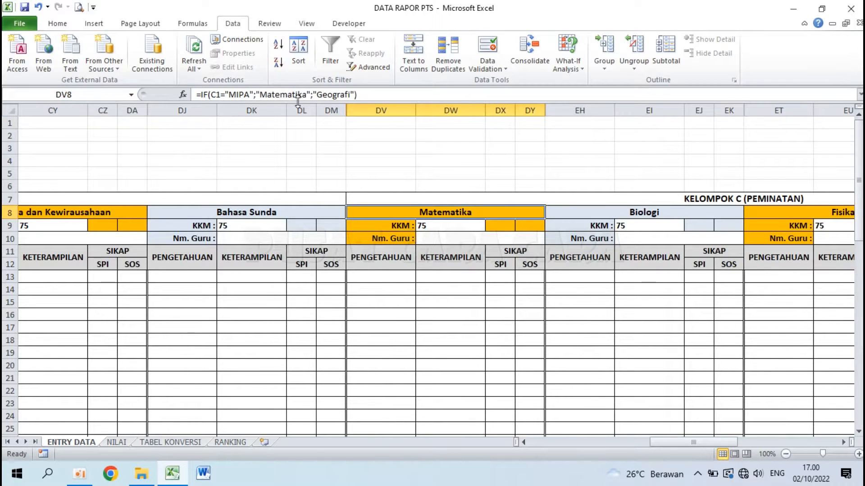
key(Home)
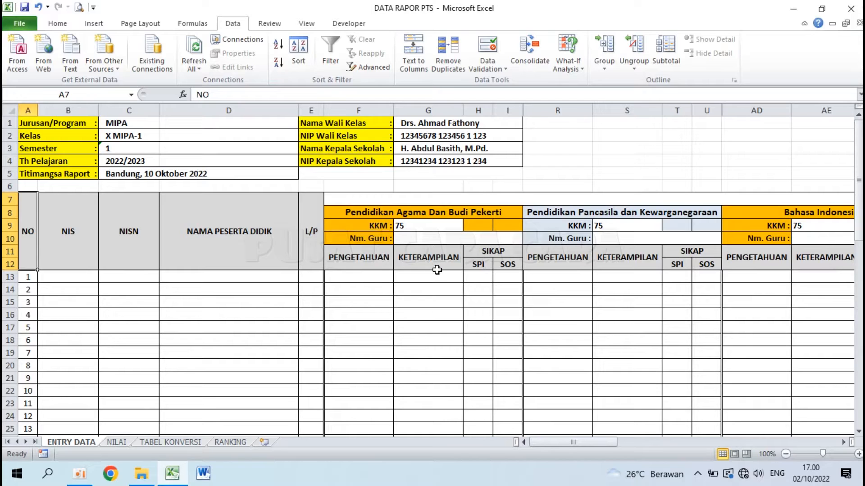
Step: Review the KKM and teacher name fields under Pendidikan Agama Dan Budi Pekerti and the KKM of the neighbouring subject
click(421, 226)
click(378, 213)
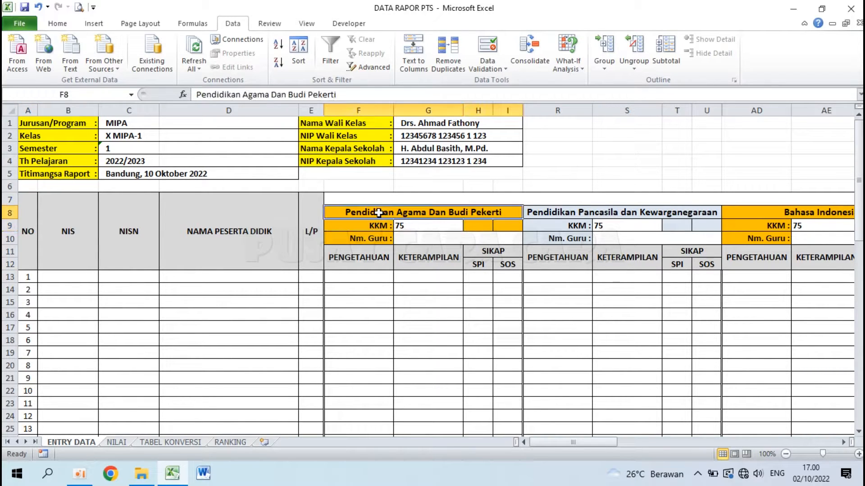
click(410, 227)
click(616, 227)
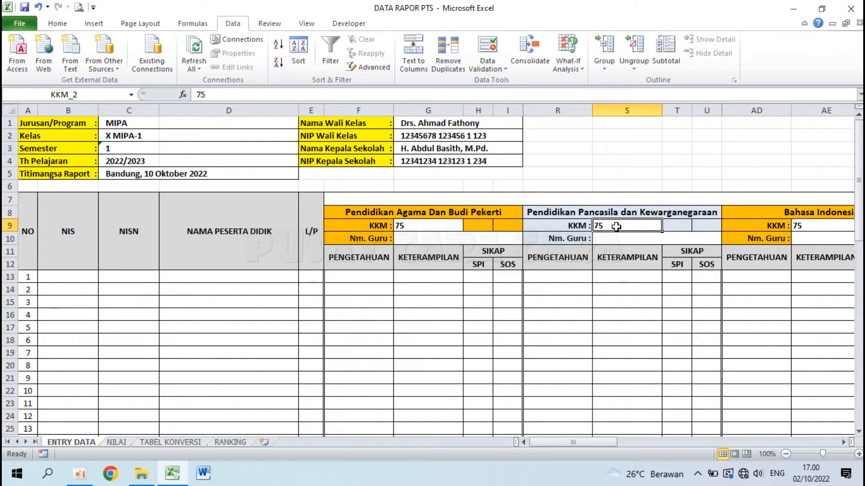
click(424, 235)
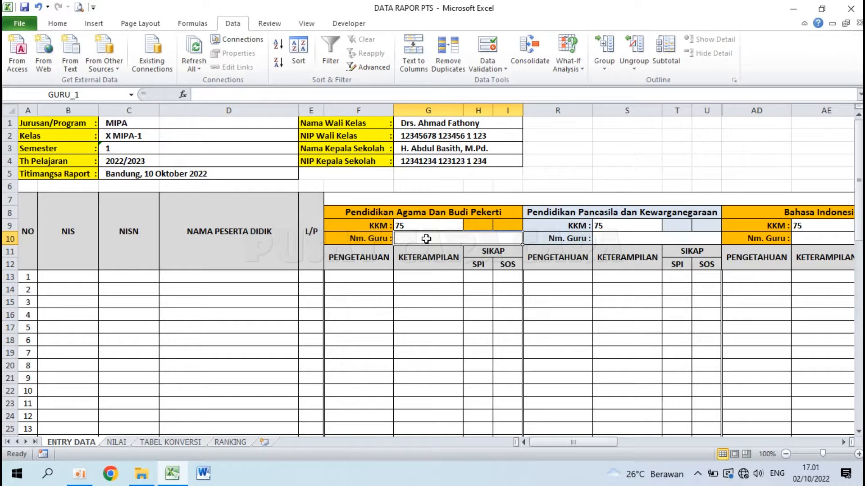
click(600, 226)
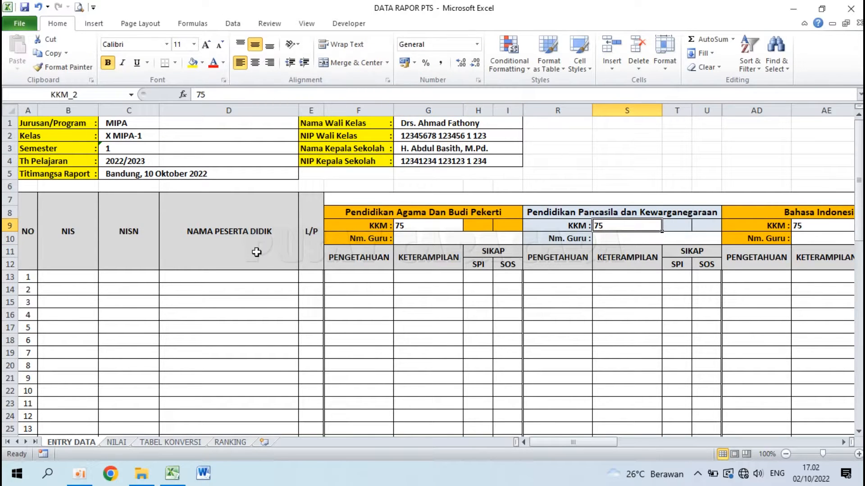
Step: Try filling the first student row with a sample NIS, a sample NISN and SDFG as the student name
click(70, 274)
scroll(70, 273, down, 3)
scroll(70, 273, up, 3)
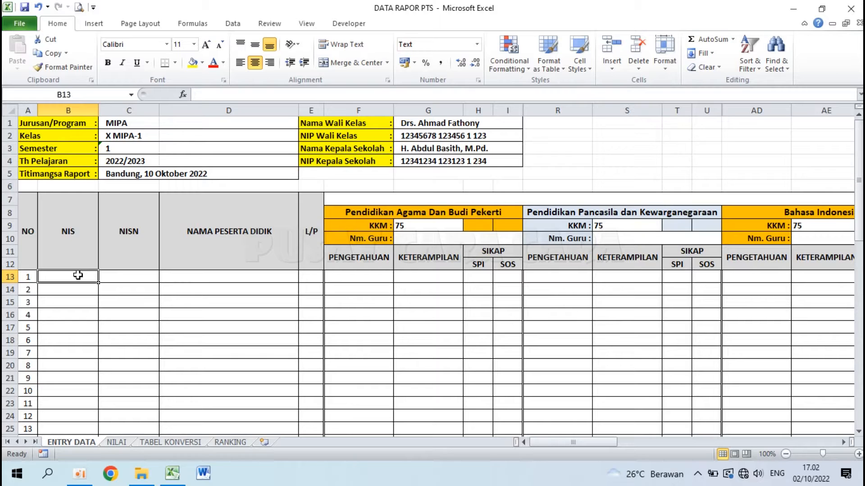
text(342342)
key(Tab)
text(34234)
key(Tab)
text(SDFG)
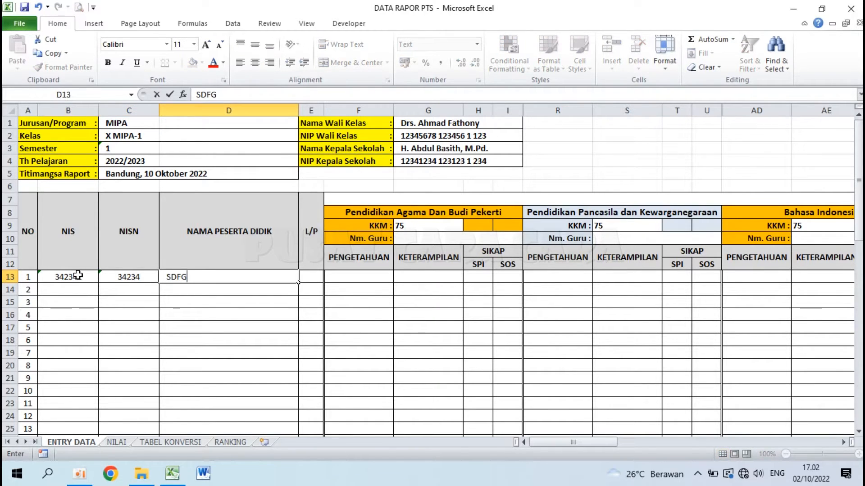
Step: Clear the sample NIS, NISN and student name from the first student row
key(shift+Tab)
click(77, 275)
key(shift+Right)
key(shift+Right)
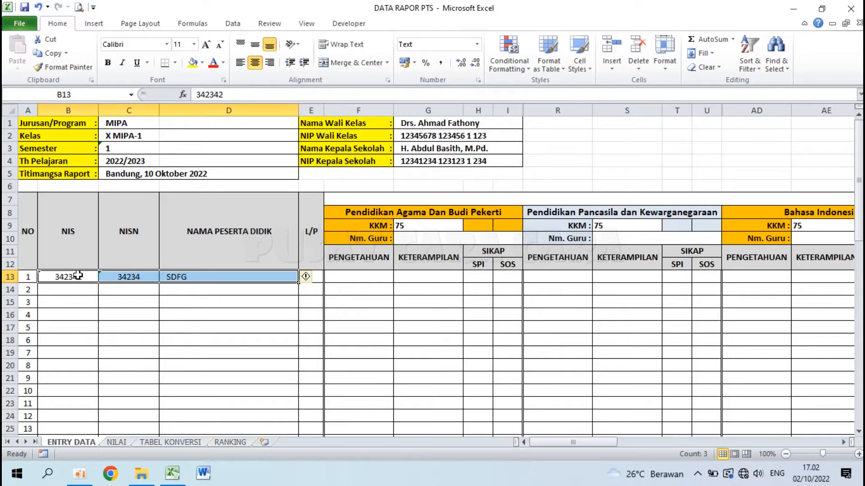
key(Delete)
click(142, 305)
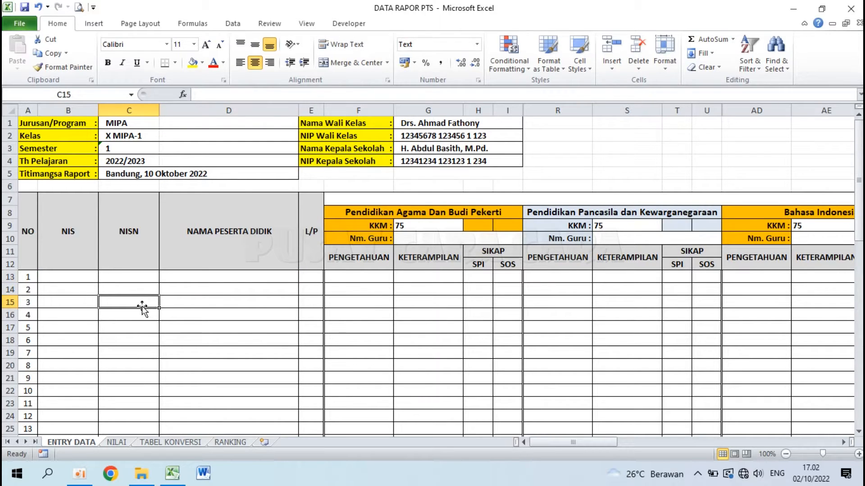
Step: Open the CONTOH DAFTAR HADIR SISWA workbook from the Raport PTS untuk SMA folder and view its student list
click(145, 480)
click(330, 322)
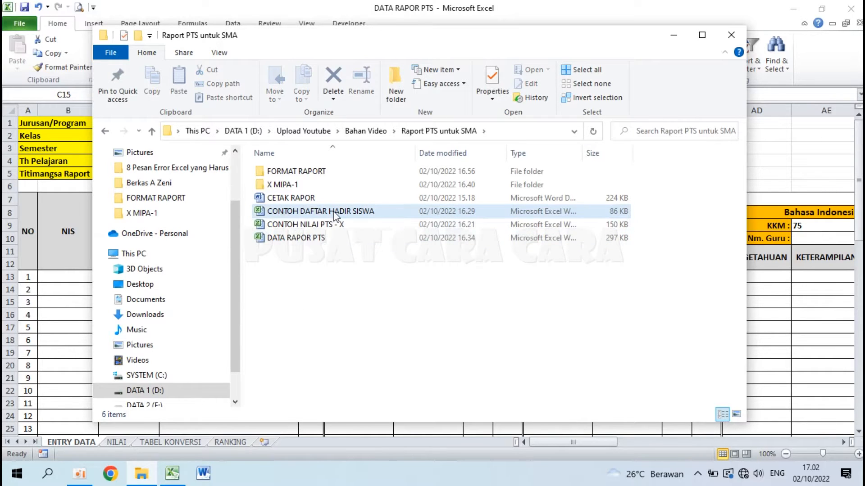
double_click(284, 212)
click(191, 296)
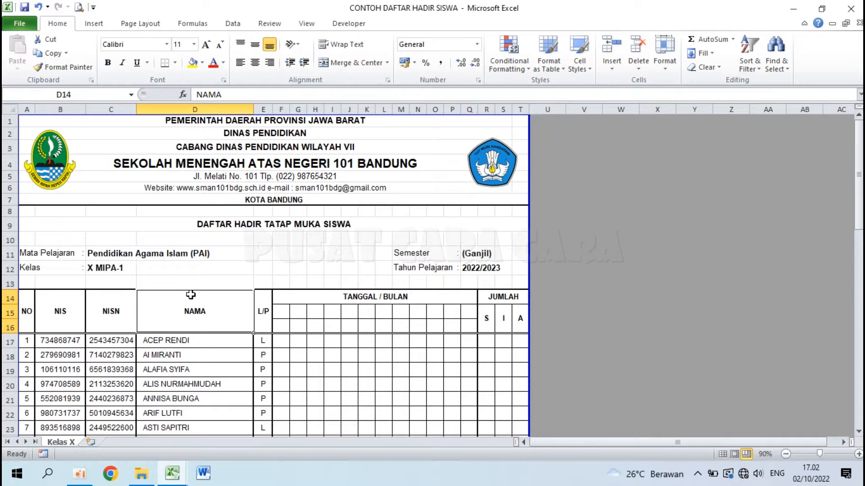
scroll(191, 296, down, 1)
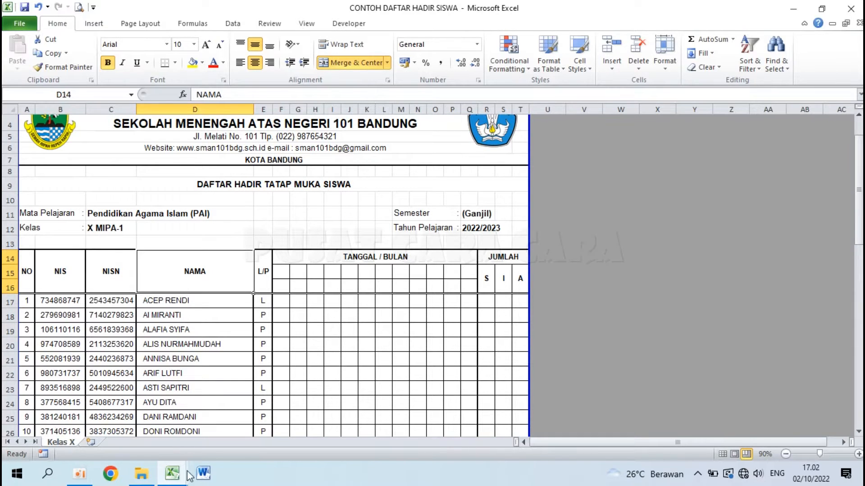
Step: Compare the NIS, NISN, name and L/P columns of the attendance list with those on the DATA RAPOR PTS entry sheet
mouse_move(180, 484)
click(135, 409)
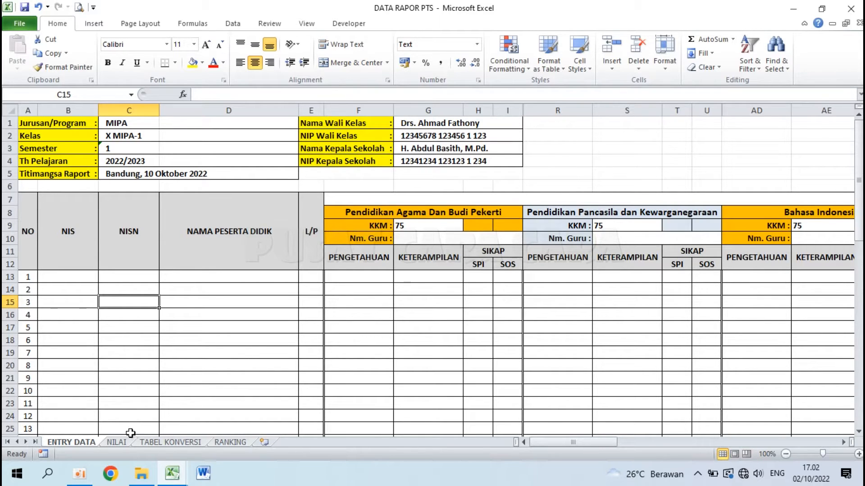
mouse_move(171, 482)
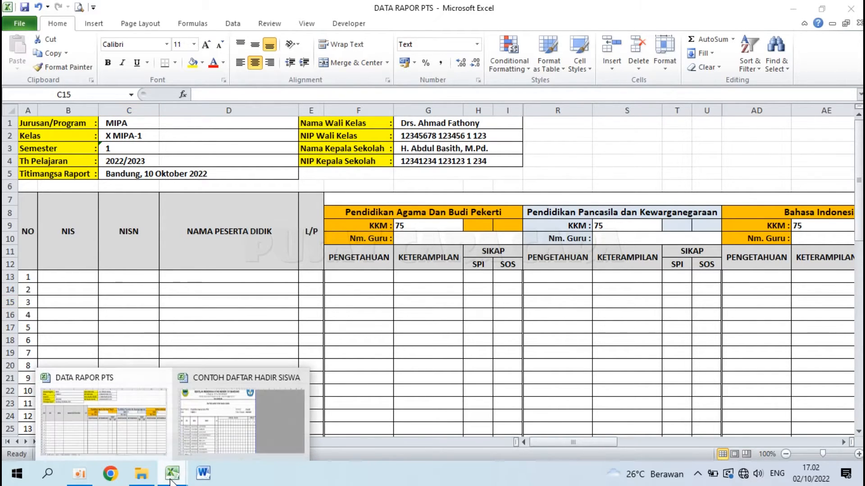
click(234, 435)
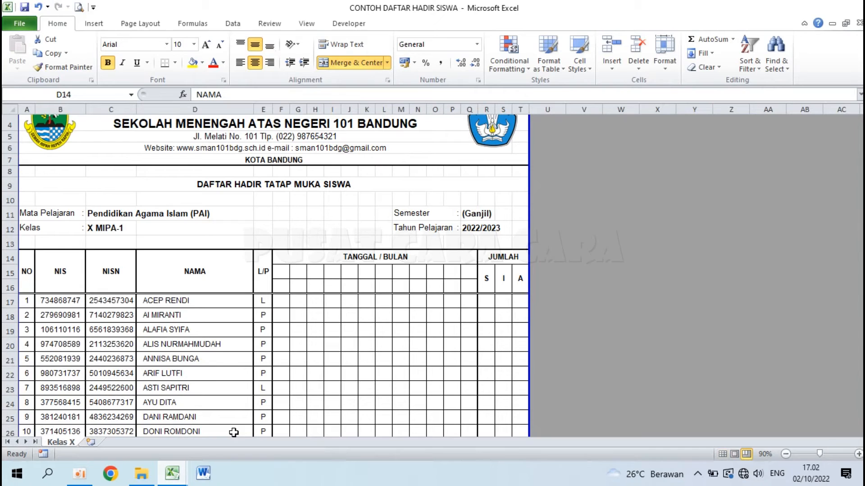
click(65, 302)
scroll(65, 302, down, 2)
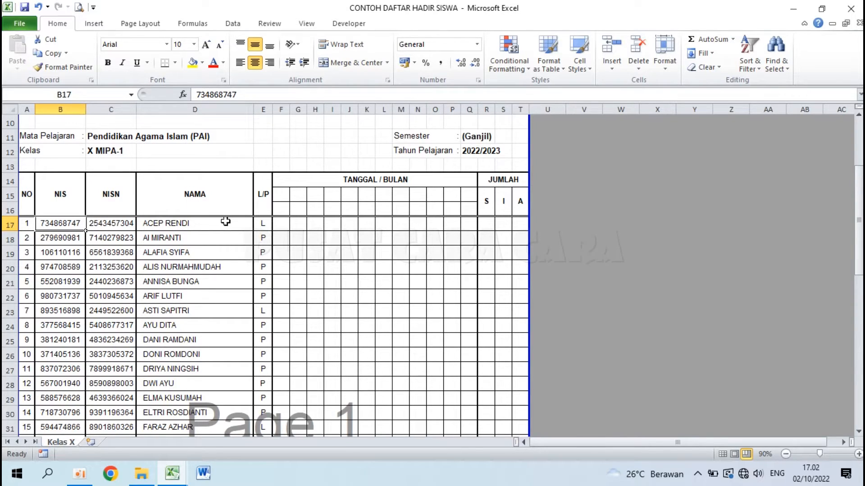
mouse_move(180, 470)
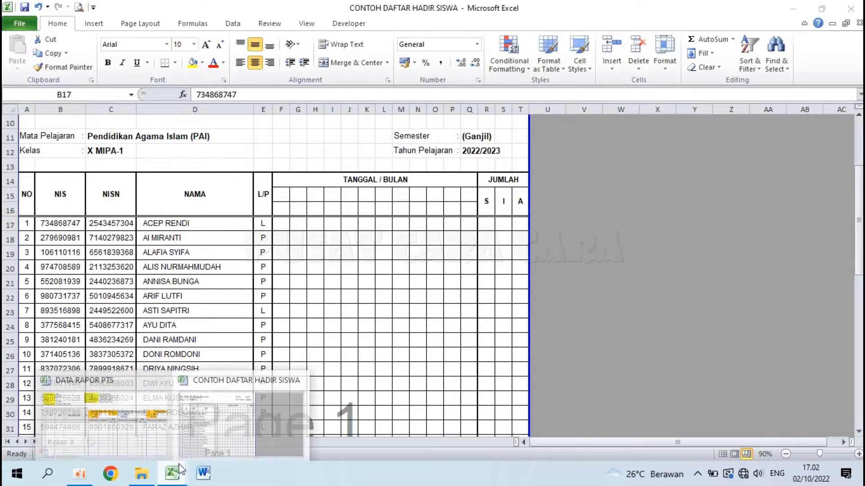
click(97, 414)
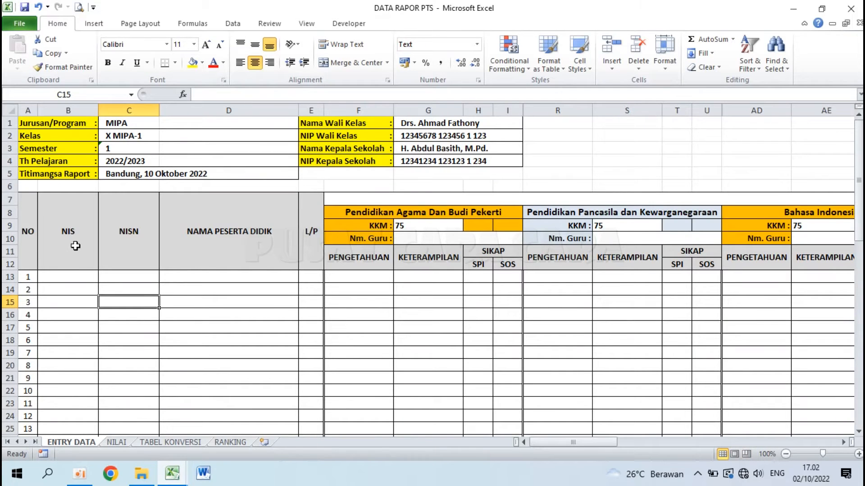
Step: Copy the NIS, NISN, name and L/P data of all 36 students from the CONTOH DAFTAR HADIR SISWA workbook
click(172, 473)
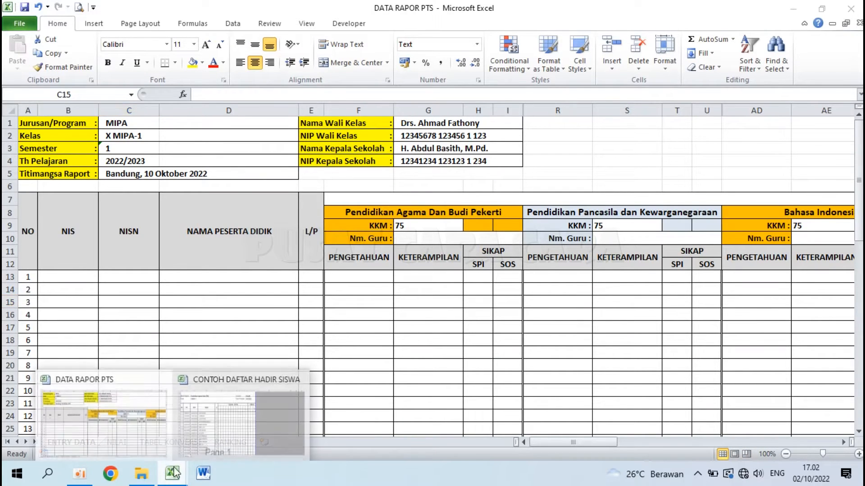
click(243, 406)
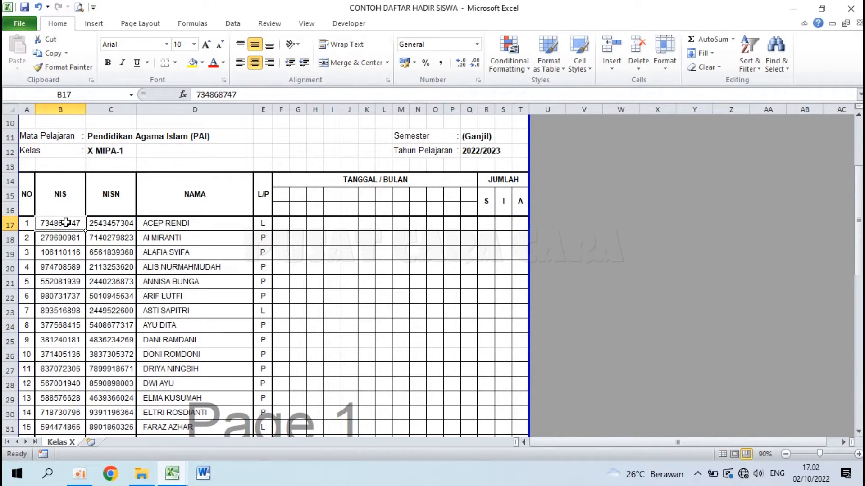
shift+click(260, 226)
scroll(255, 320, down, 3)
scroll(253, 323, up, 3)
scroll(254, 323, down, 13)
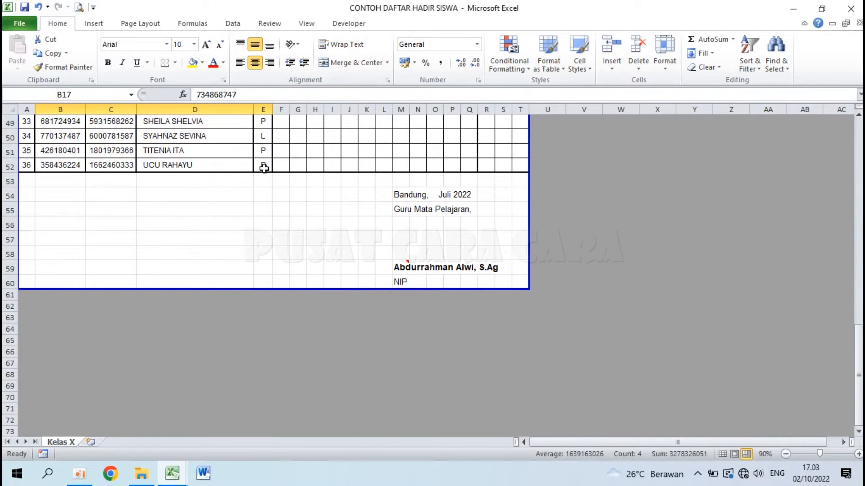
shift+click(264, 168)
scroll(264, 167, up, 13)
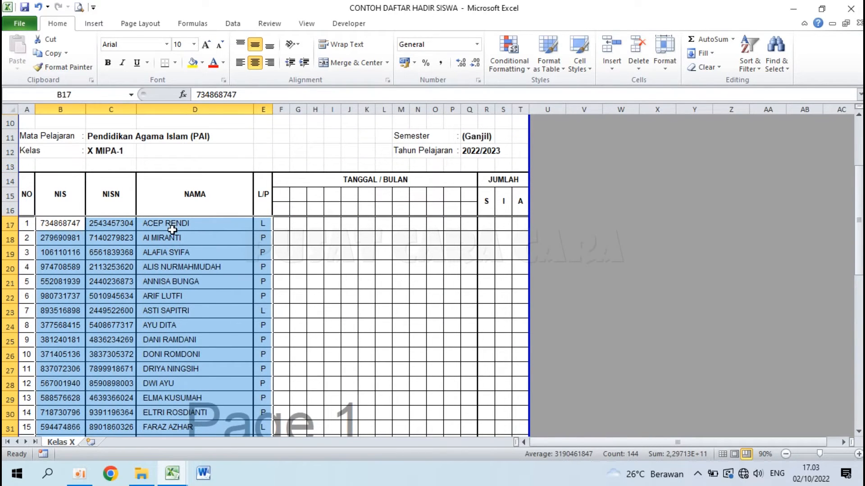
key(ctrl+c)
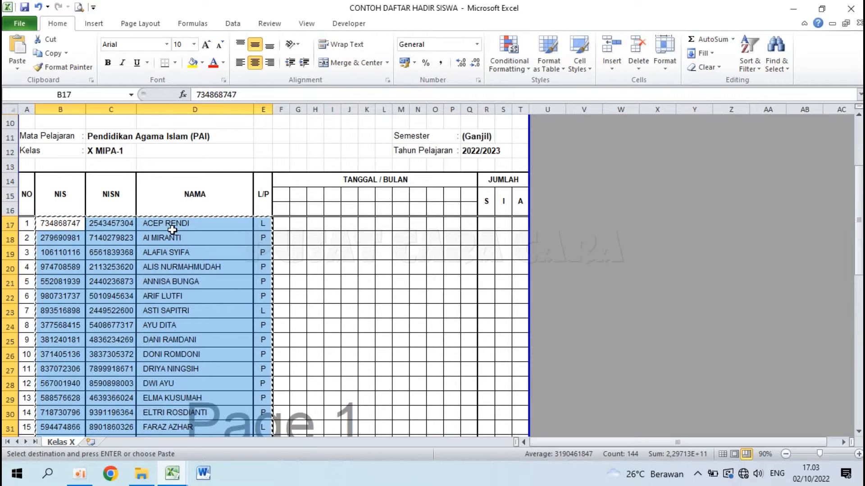
Step: Paste the copied student data as values only into DATA RAPOR PTS, starting at cell B13 of the ENTRY DATA sheet
mouse_move(171, 473)
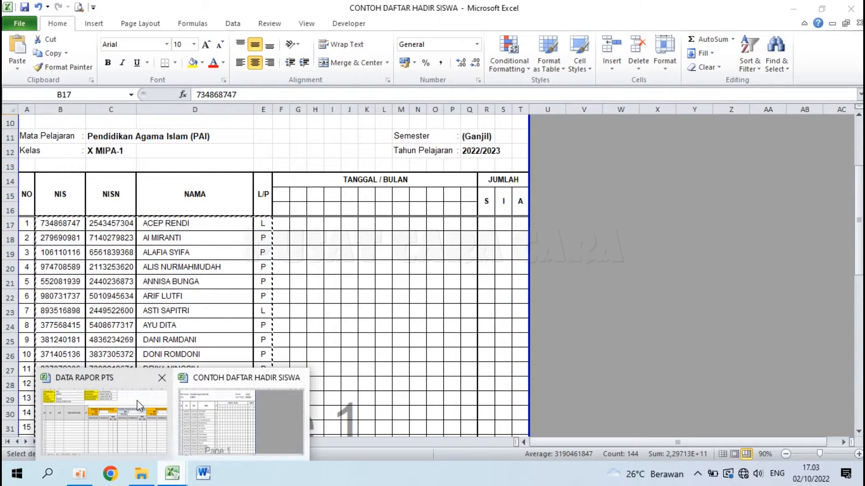
click(125, 404)
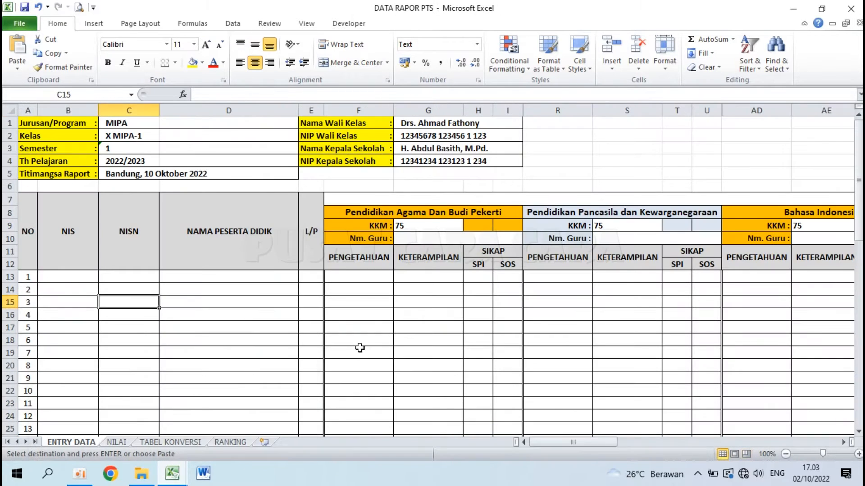
click(73, 275)
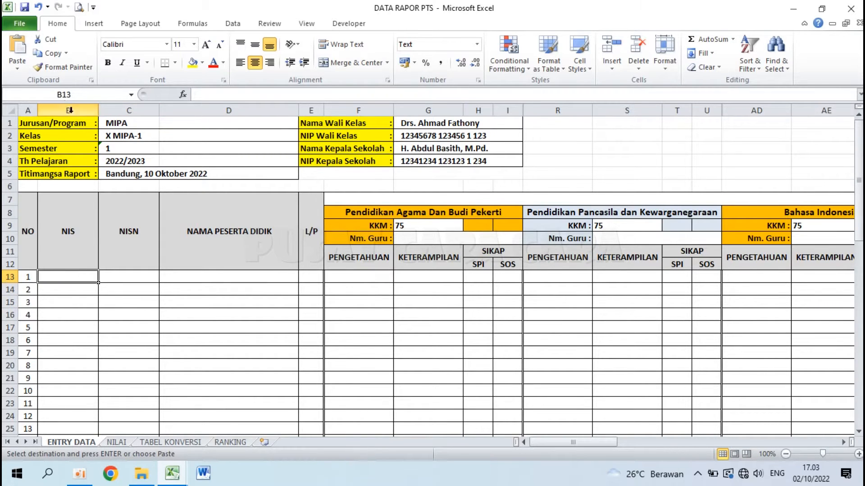
click(19, 68)
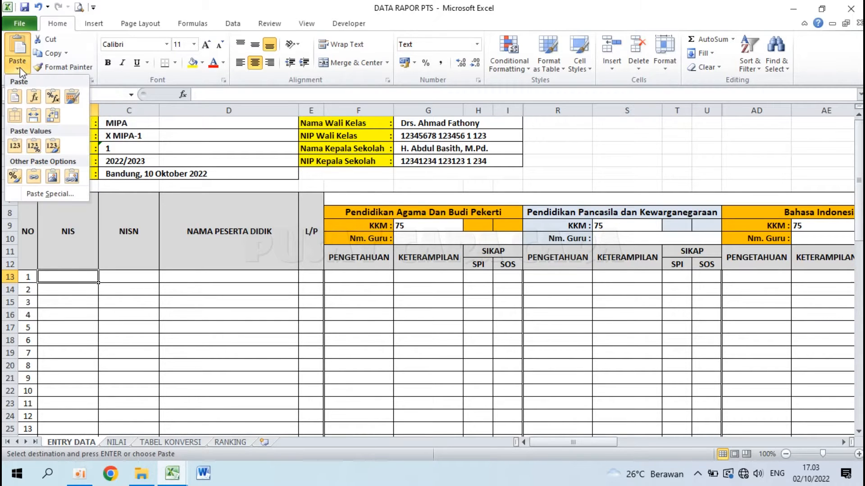
click(15, 146)
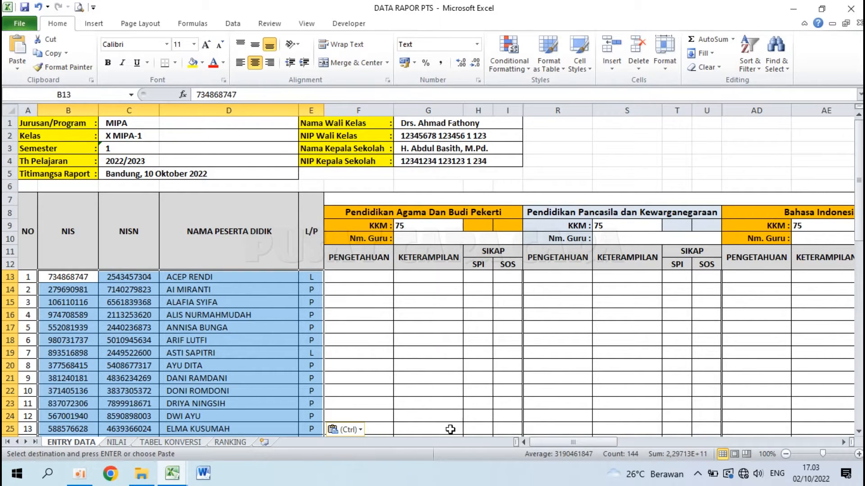
click(87, 285)
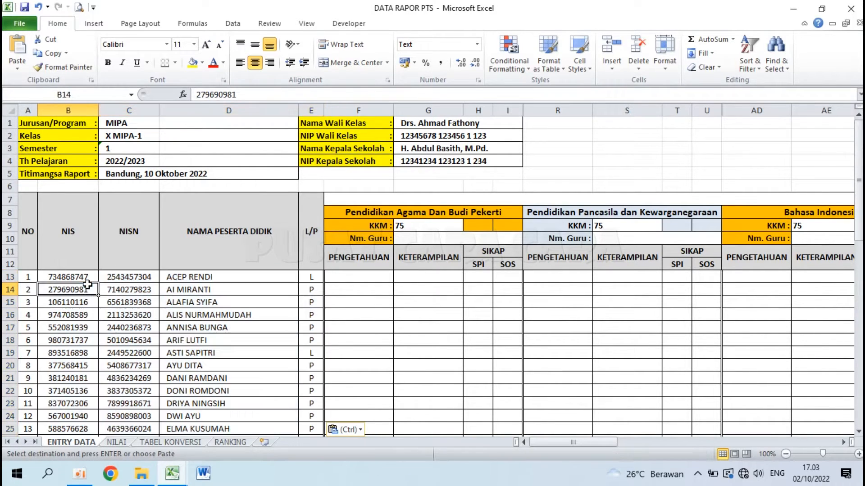
scroll(89, 286, down, 3)
scroll(89, 287, up, 3)
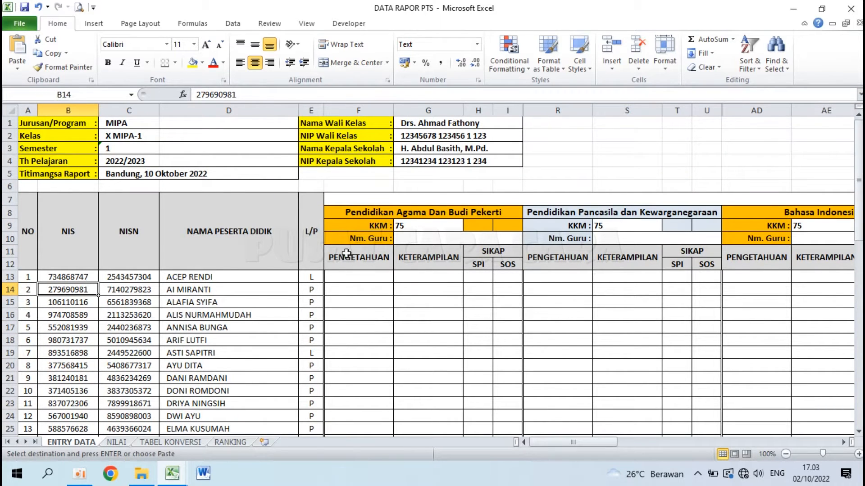
Step: Enter the first student's Pendidikan Agama Dan Budi Pekerti scores: 80 for PENGETAHUAN and 85 for KETERAMPILAN
click(349, 277)
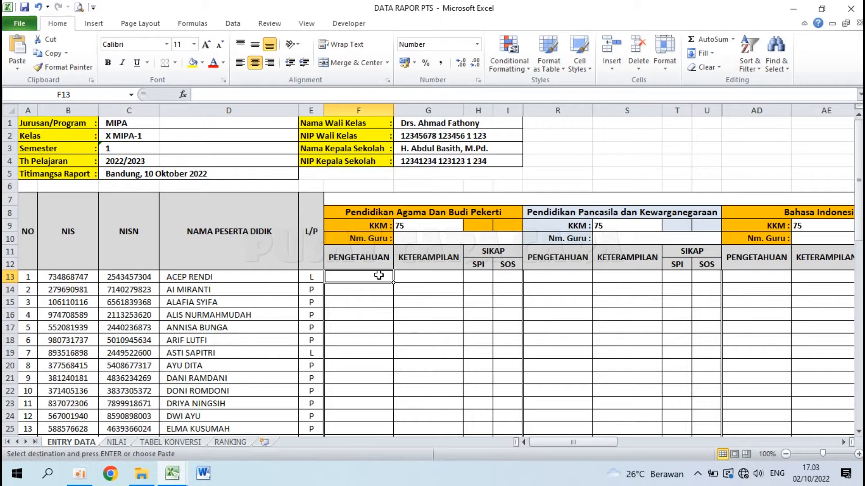
text(80)
key(Tab)
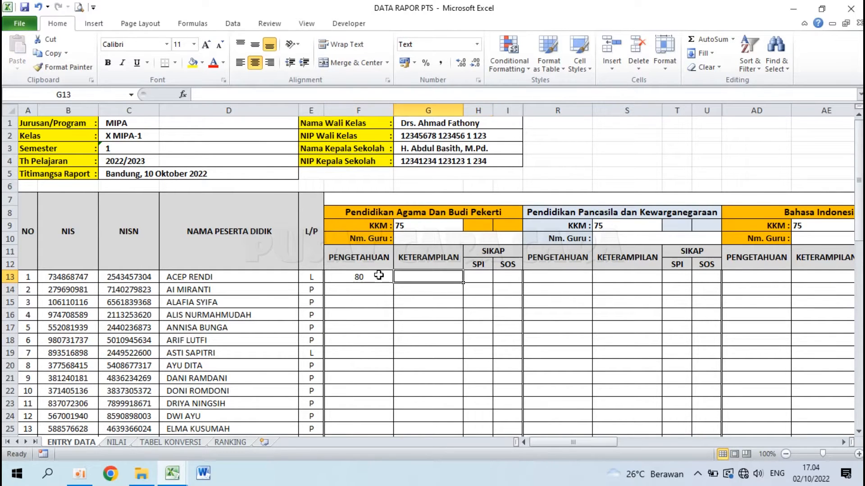
text(85)
key(Tab)
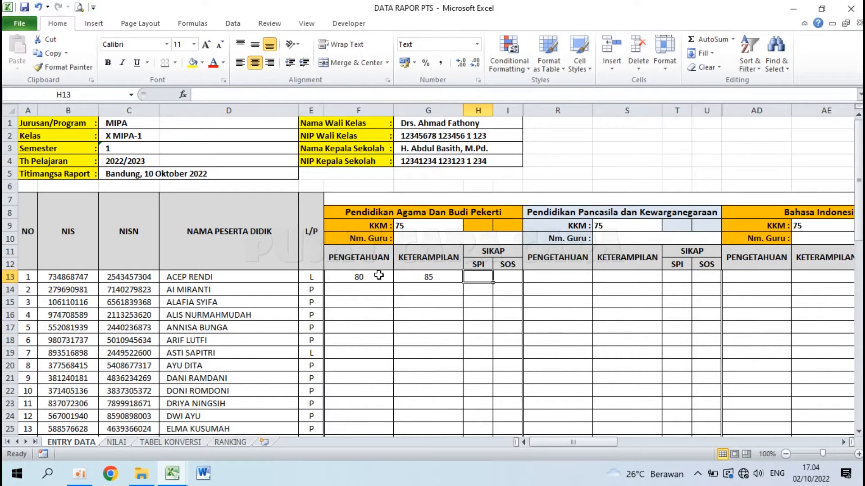
Step: Set the first student's SPI and SOS attitude grades in Pendidikan Agama Dan Budi Pekerti both to B
text(A)
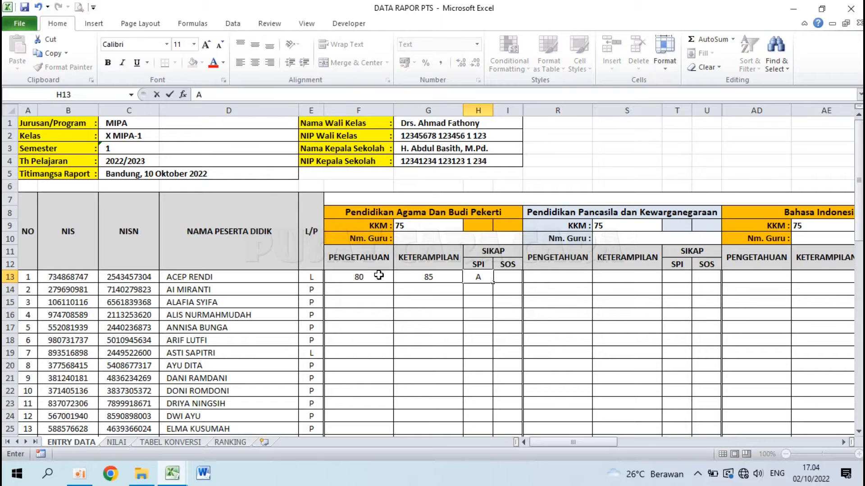
key(ctrl+Return)
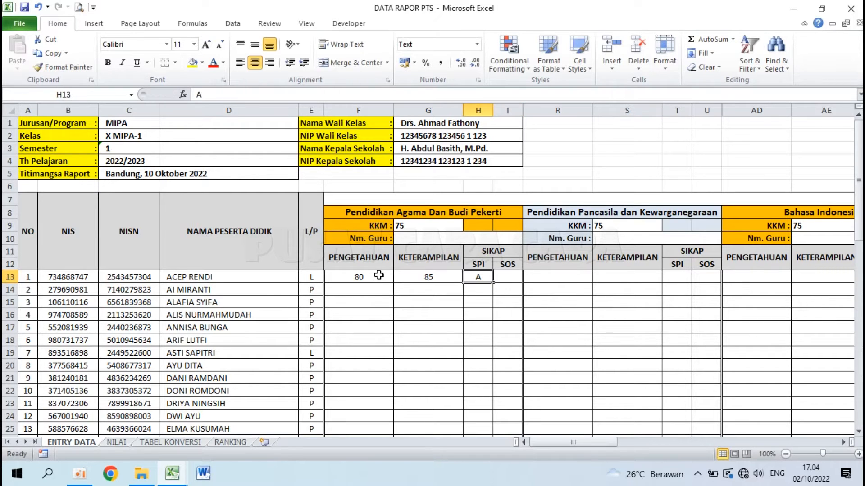
text(B)
key(Right)
key(Left)
key(Up)
key(Down)
key(Right)
text(B)
key(Return)
key(Left)
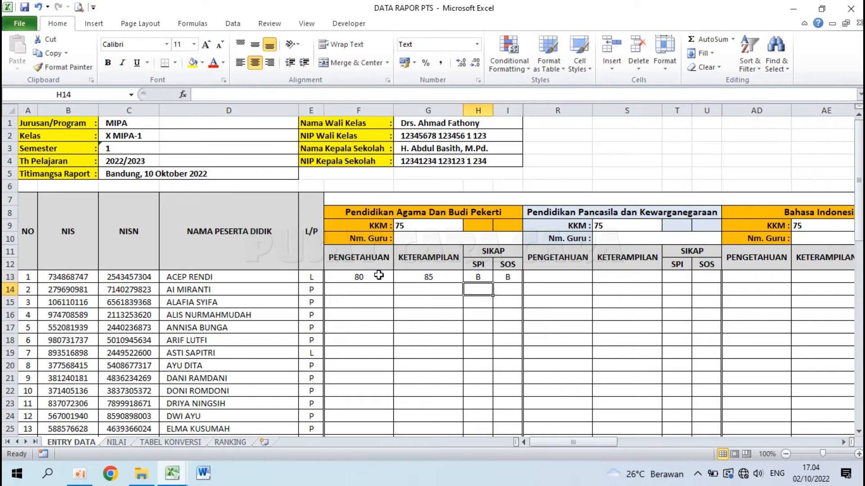
Step: Enter the SPI and SOS grades of students 2 to 4 in Pendidikan Agama Dan Budi Pekerti as A/A, A/B and B/A
text(A)
key(Right)
text(A)
key(Return)
key(Left)
text(A)
key(Right)
text(B)
key(Return)
key(Left)
text(B)
key(Right)
text(A)
key(Return)
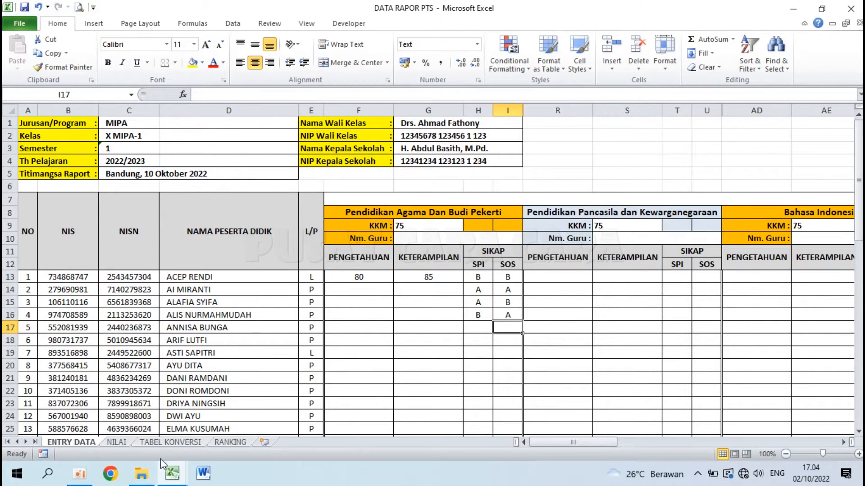
Step: Open the CONTOH NILAI PTS - X workbook from the Raport PTS untuk SMA folder and view its score table
click(142, 474)
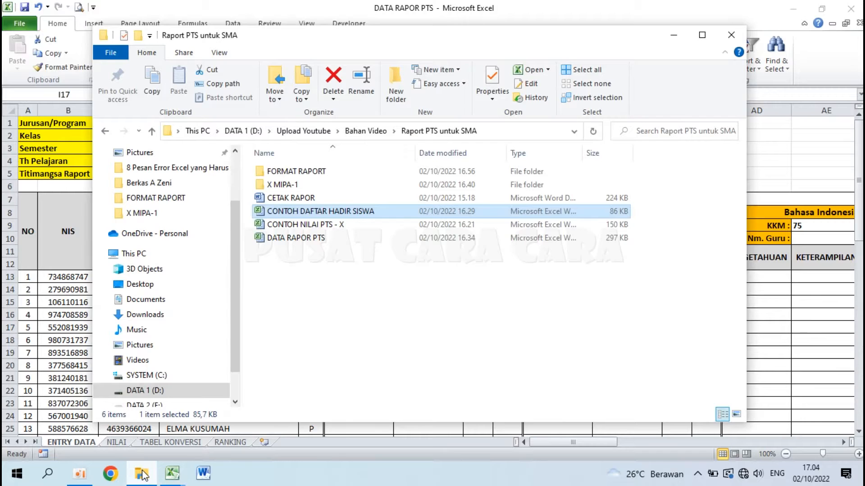
click(332, 312)
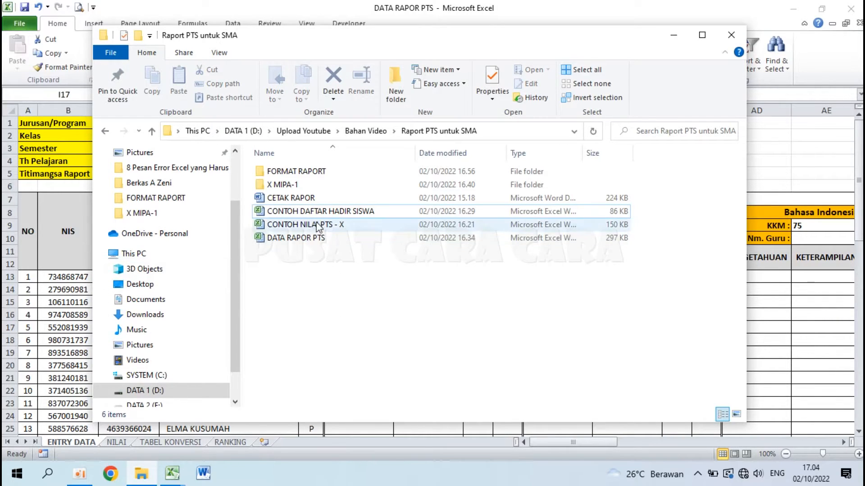
double_click(294, 224)
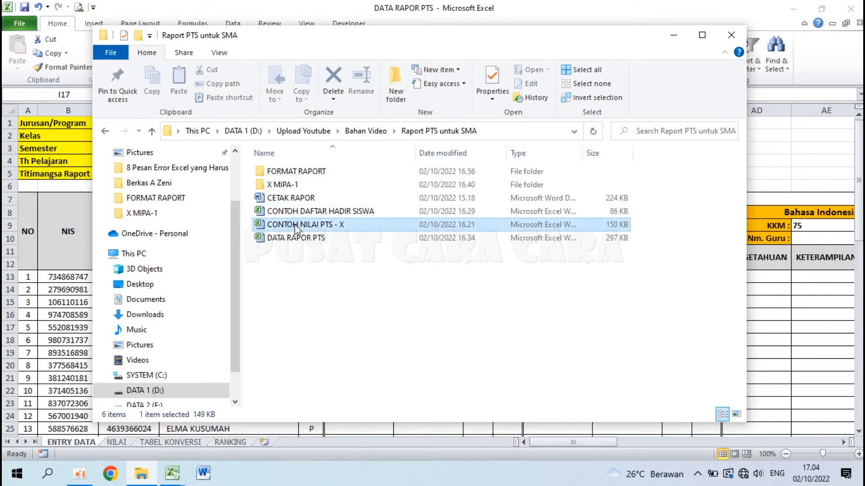
scroll(212, 287, down, 4)
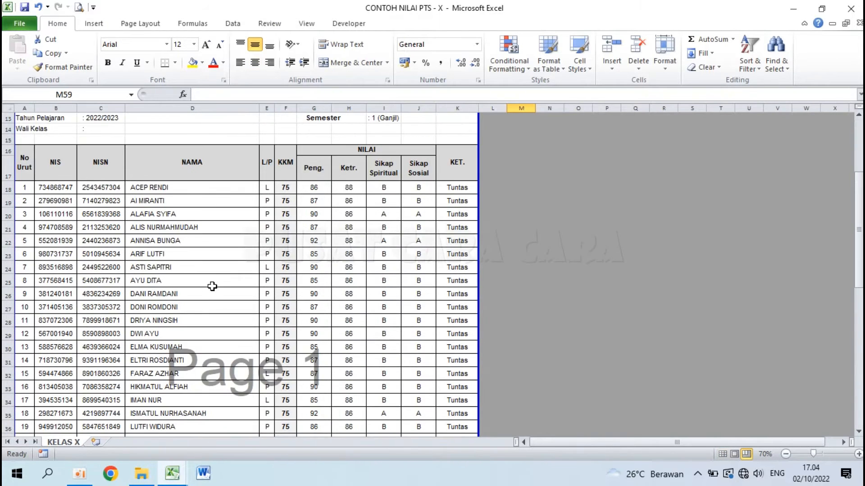
scroll(212, 287, up, 4)
click(181, 338)
scroll(182, 338, down, 3)
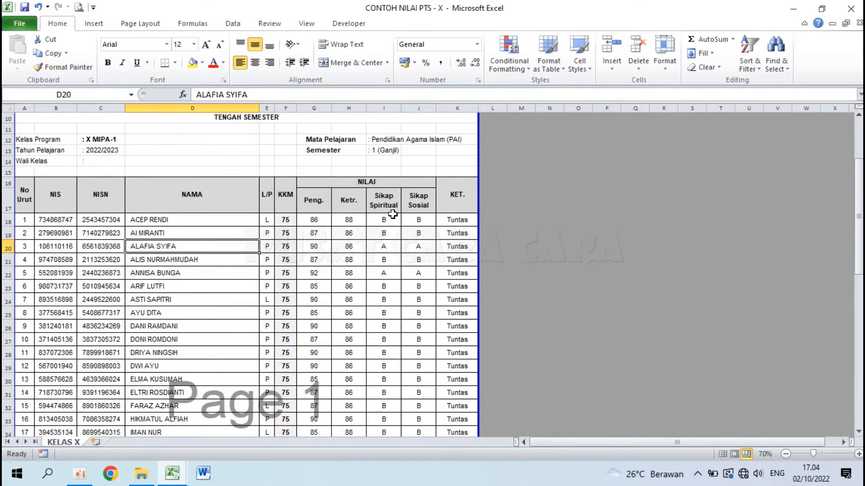
click(316, 220)
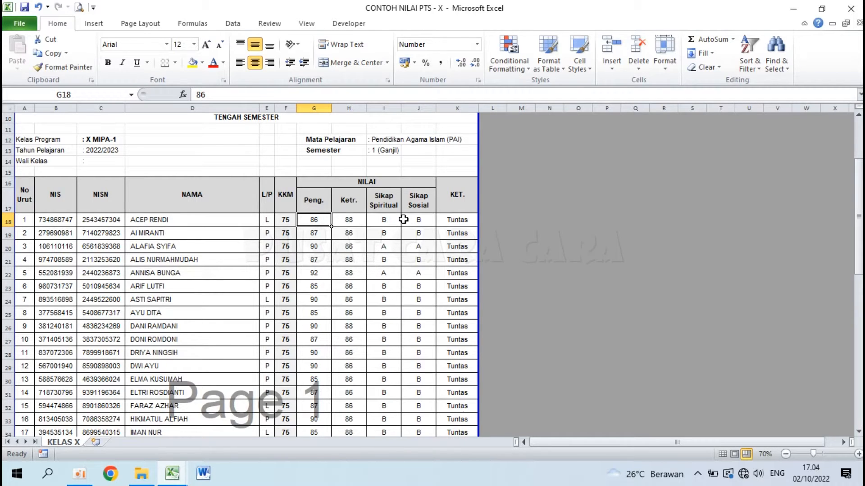
Step: Check the PENGETAHUAN, KETERAMPILAN, SPI and SOS column order for Pendidikan Agama Dan Budi Pekerti in DATA RAPOR PTS
click(175, 476)
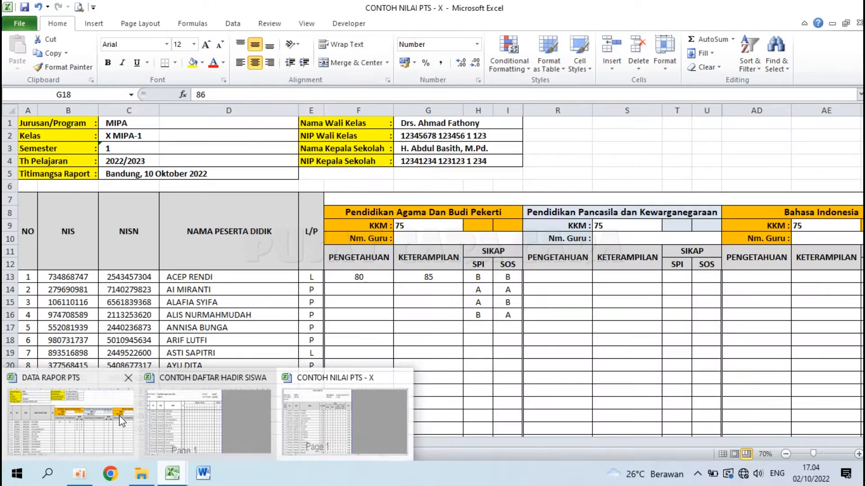
click(70, 421)
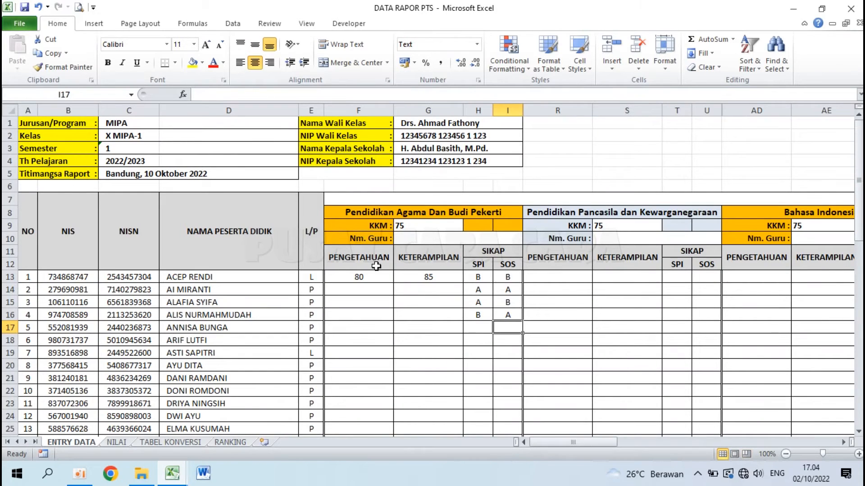
click(373, 260)
click(442, 256)
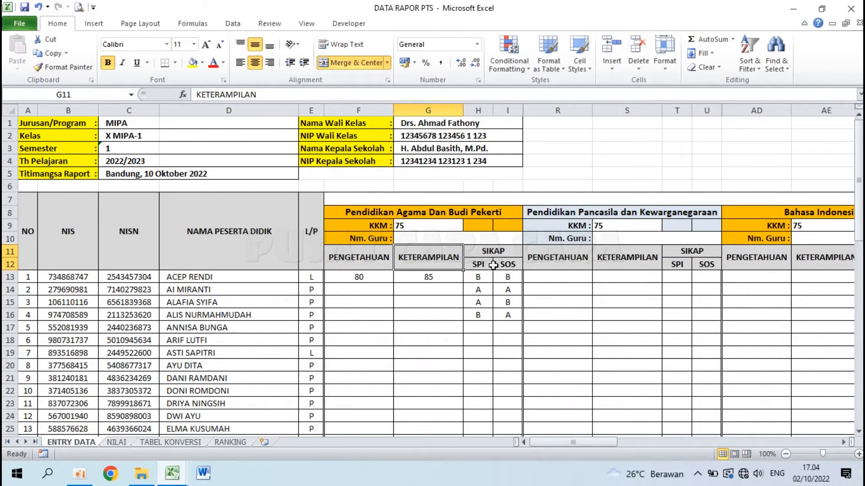
click(481, 266)
click(507, 266)
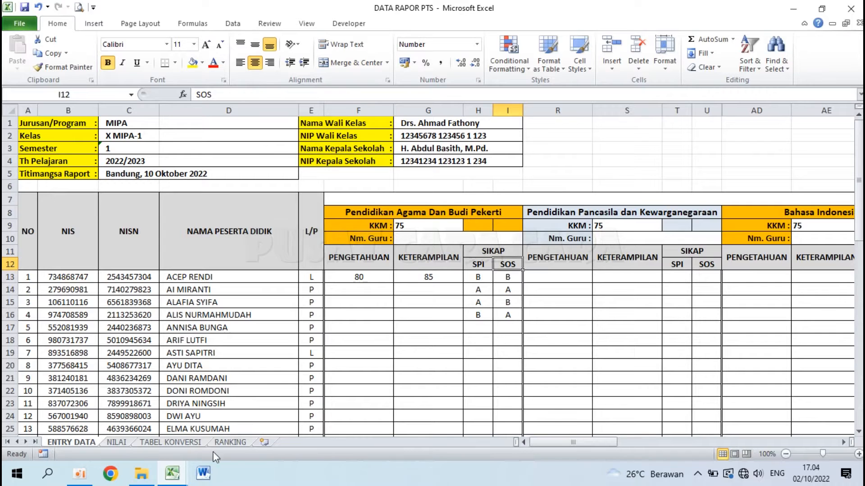
Step: Copy all 36 students' Peng., Ketr., Sikap Spiritual and Sikap Sosial values from CONTOH NILAI PTS - X and return to DATA RAPOR PTS
mouse_move(173, 477)
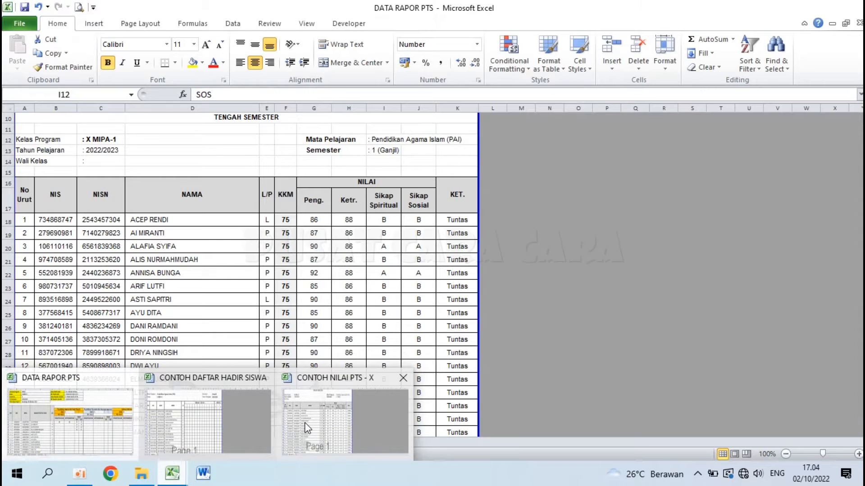
click(308, 428)
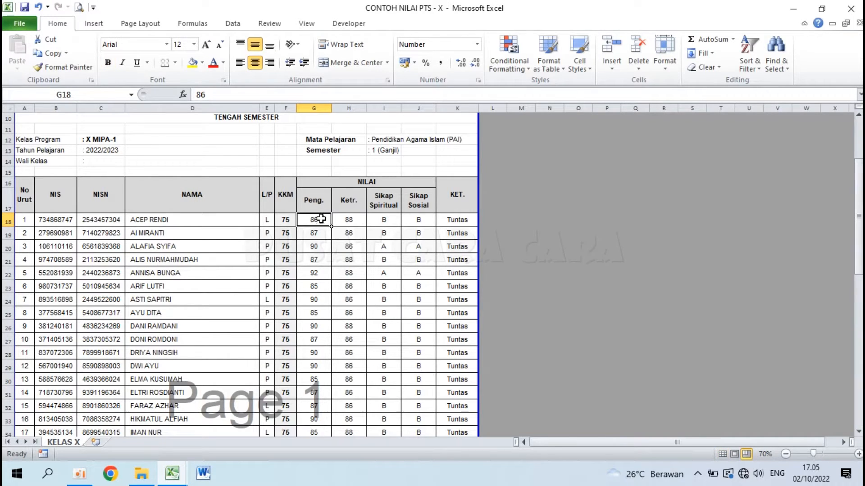
drag(316, 220, 411, 401)
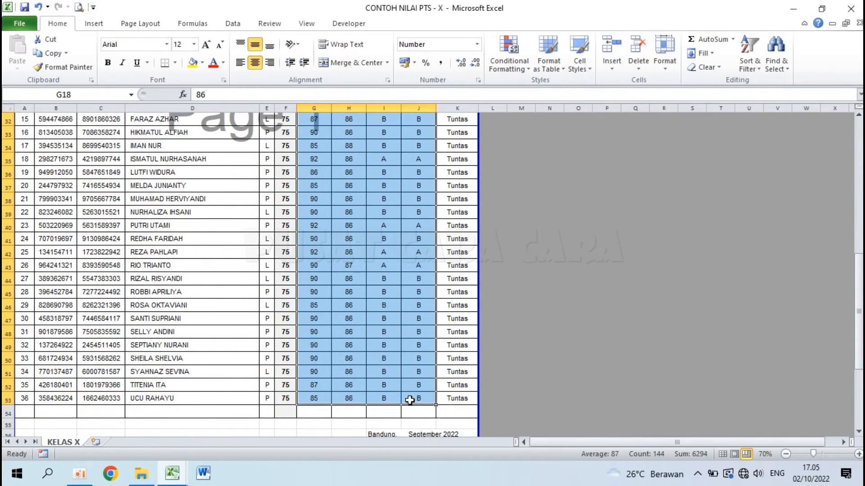
scroll(409, 400, up, 5)
scroll(409, 400, up, 2)
key(ctrl+c)
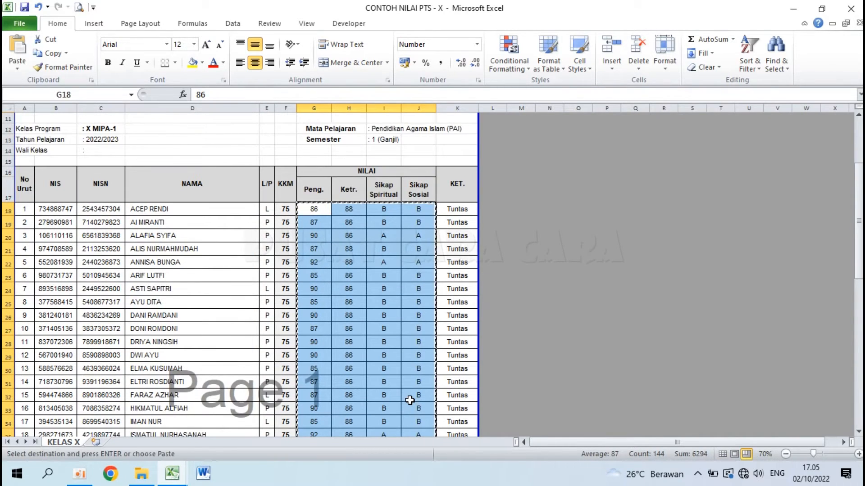
click(173, 473)
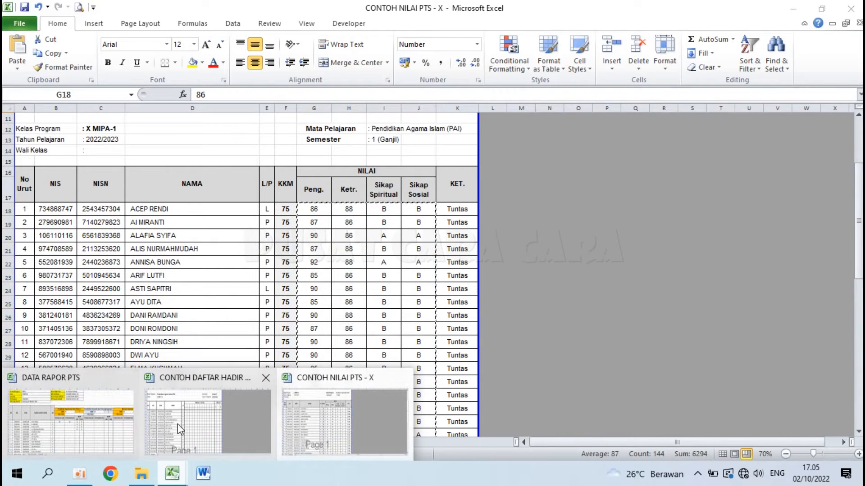
click(112, 406)
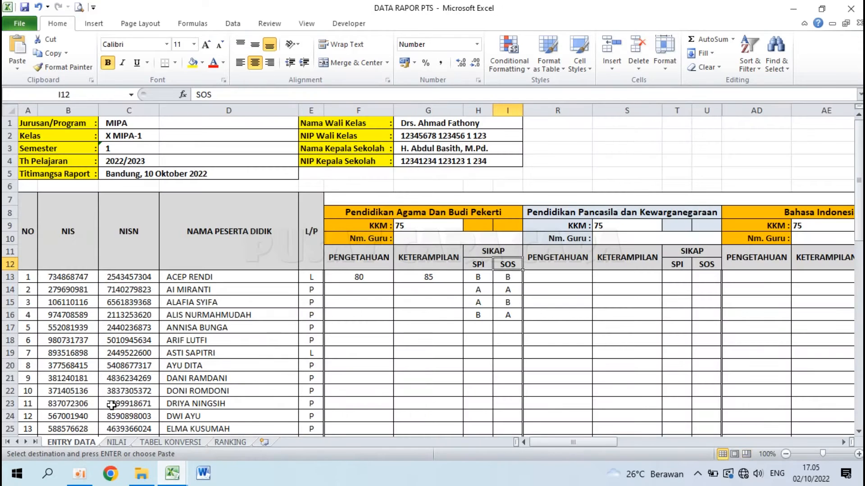
Step: Paste the copied scores as values only into Pendidikan Agama Dan Budi Pekerti from the first student's PENGETAHUAN cell, then check the rows below
click(351, 277)
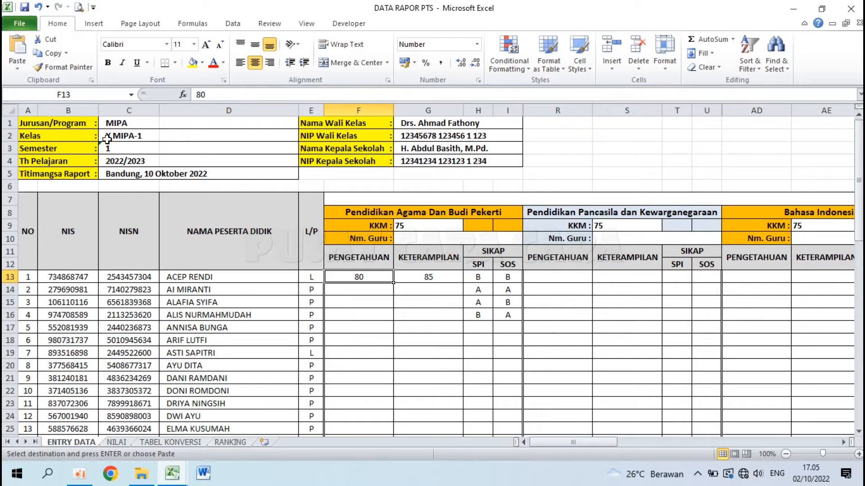
click(17, 67)
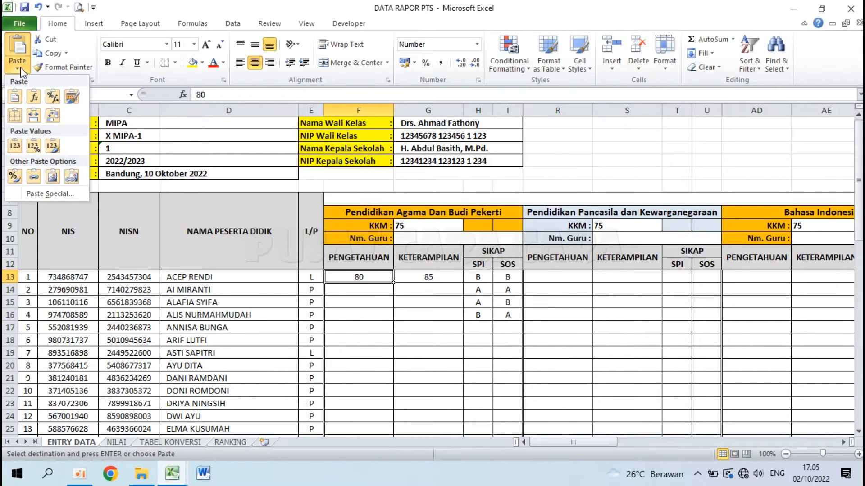
click(15, 146)
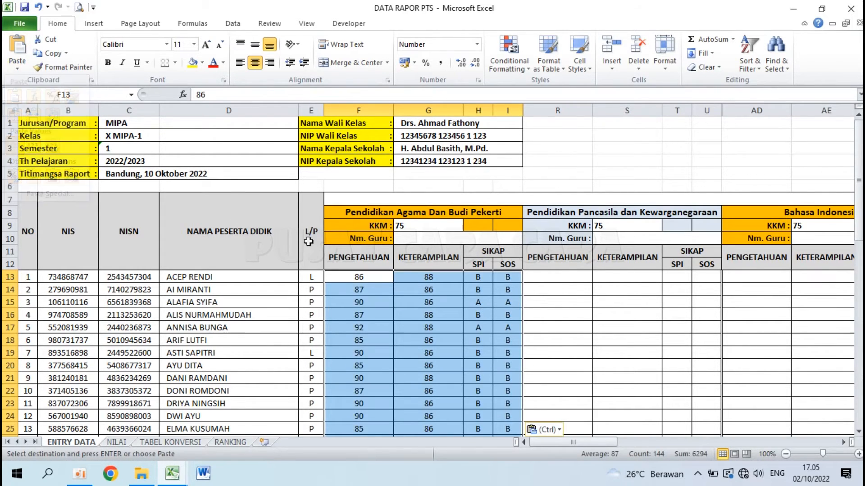
scroll(387, 331, down, 9)
scroll(387, 334, up, 9)
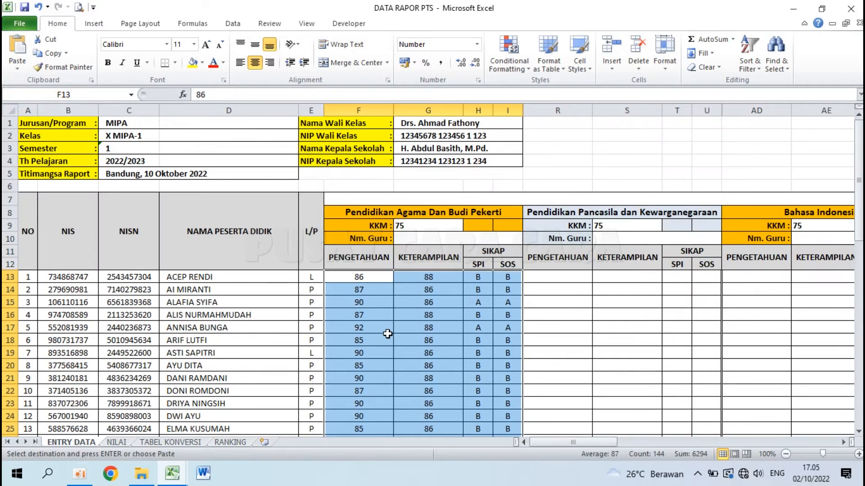
Step: Compare the score columns of CONTOH NILAI PTS - X with those of Pendidikan Agama Dan Budi Pekerti in DATA RAPOR PTS
click(175, 477)
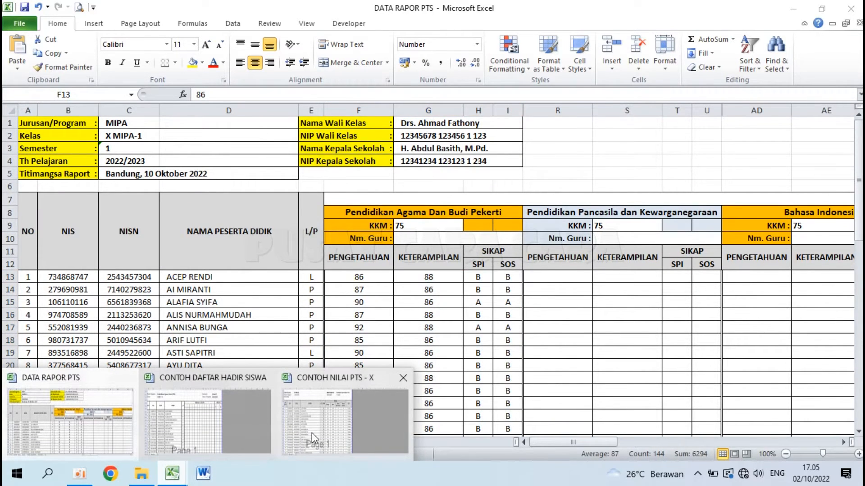
click(338, 430)
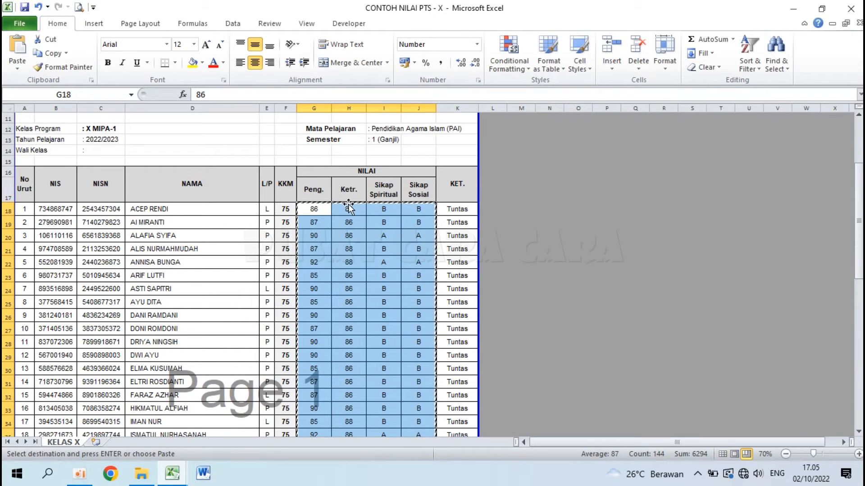
click(172, 473)
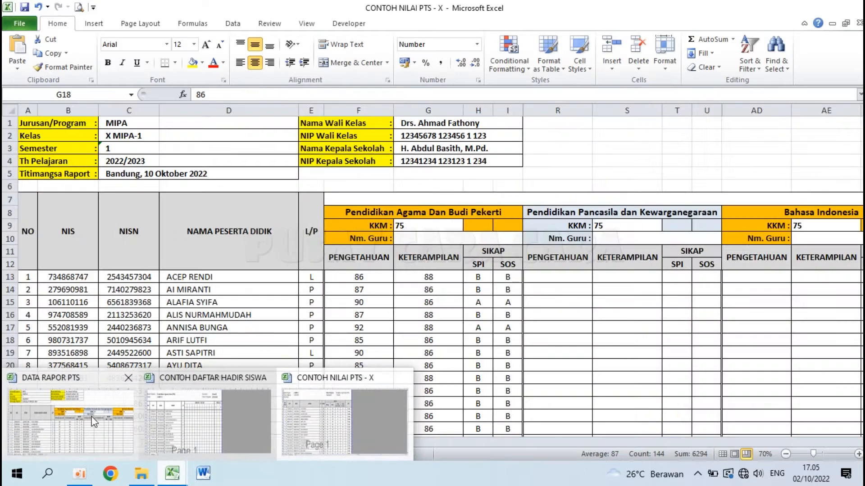
click(119, 440)
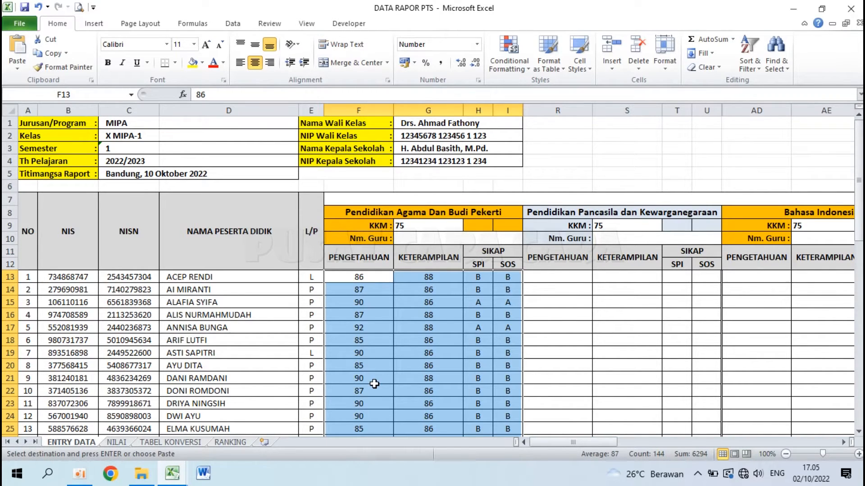
click(180, 477)
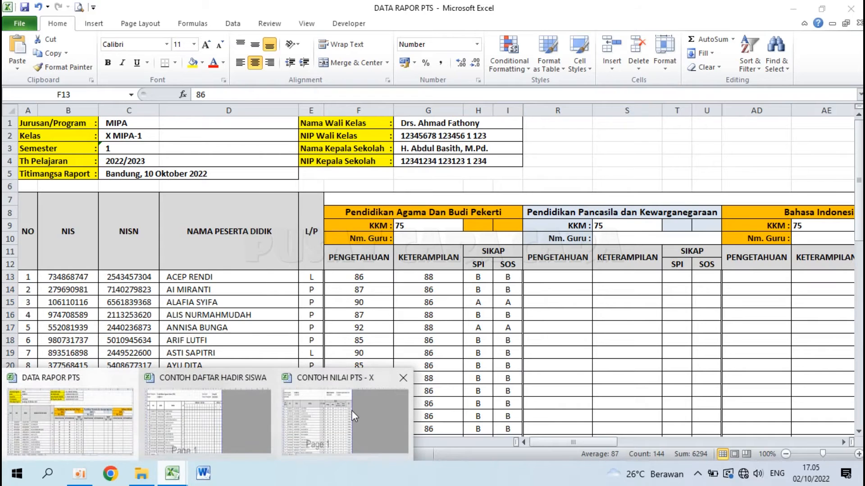
click(352, 410)
click(171, 478)
click(115, 417)
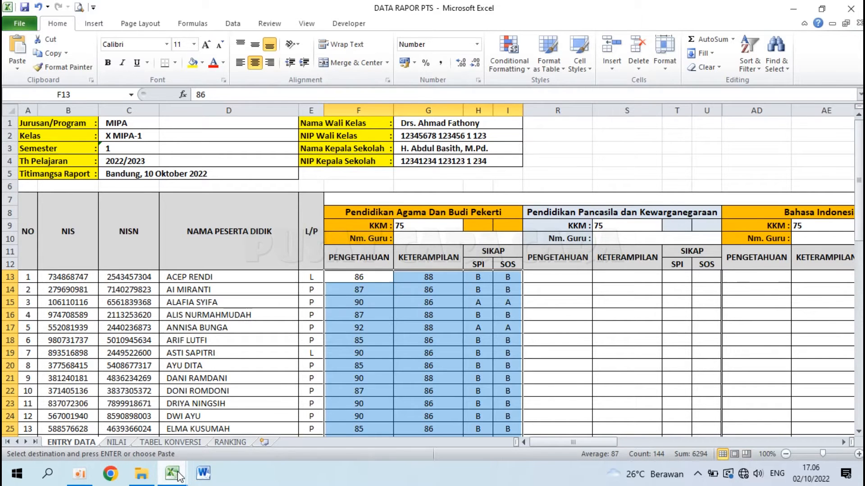
mouse_move(178, 476)
click(301, 410)
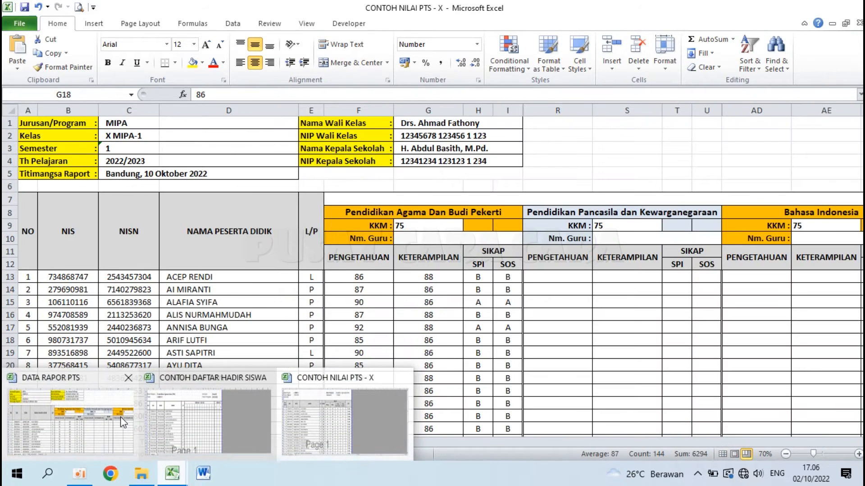
click(122, 421)
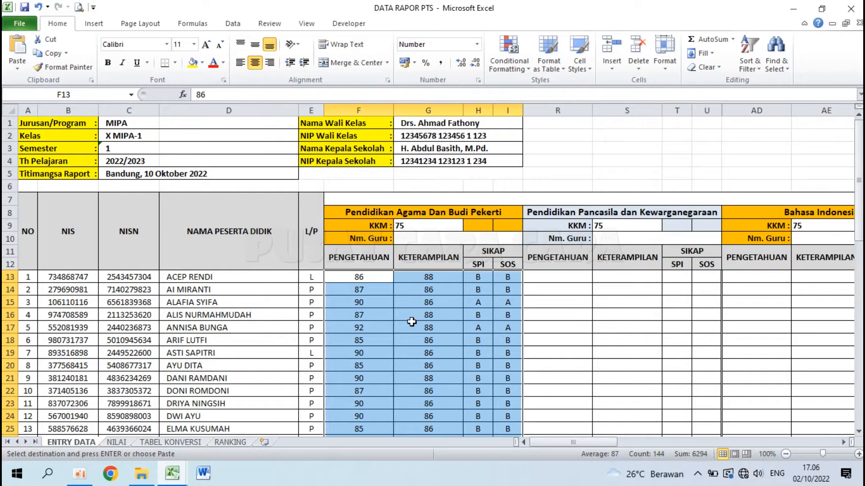
Step: Undo the pasted scores and clear the PENGETAHUAN, KETERAMPILAN, SPI and SOS entries of students 1 to 4 in Pendidikan Agama Dan Budi Pekerti
key(ctrl+v)
drag(376, 277, 498, 315)
key(Delete)
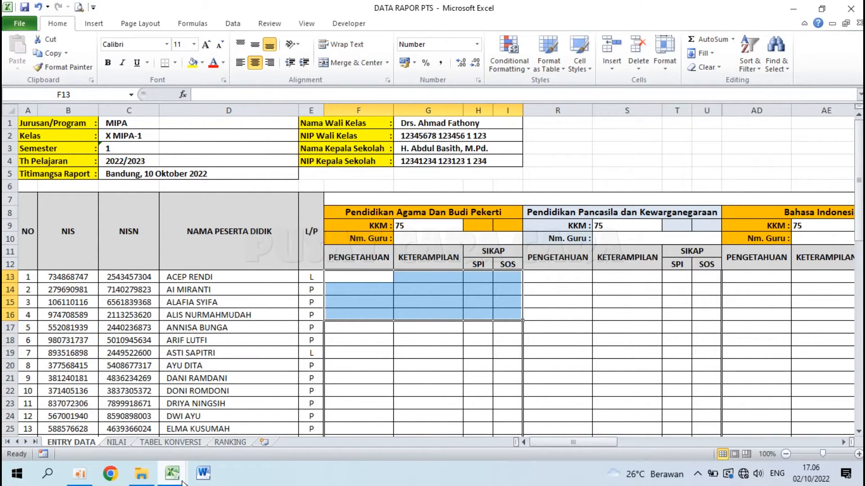
Step: Copy only the Peng. scores of all 36 students from CONTOH NILAI PTS - X
mouse_move(174, 477)
click(322, 415)
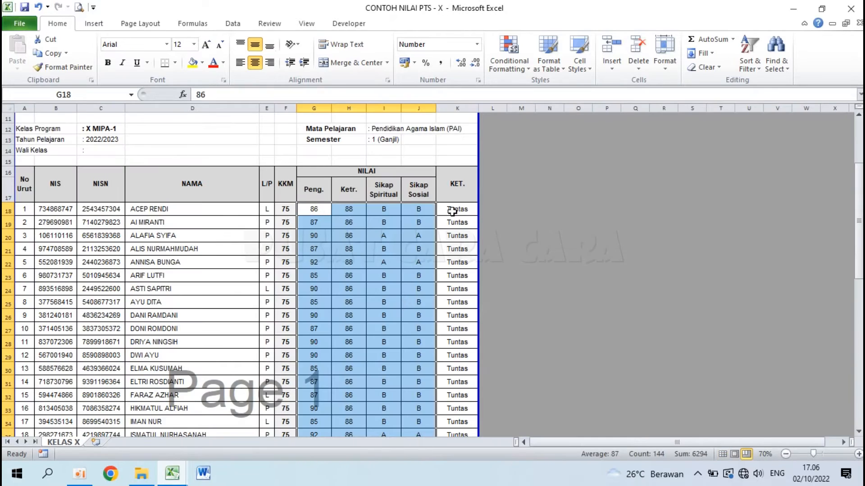
click(391, 226)
drag(316, 208, 314, 402)
key(ctrl+c)
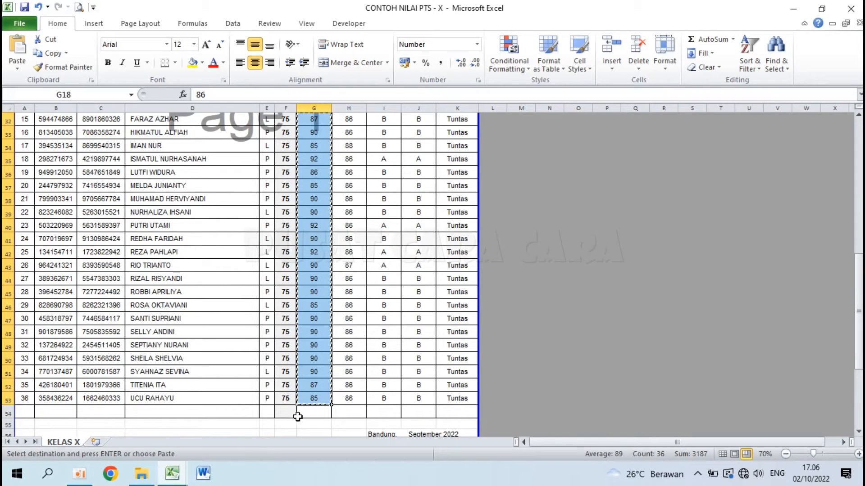
Step: Paste the Peng. scores as values only into the PENGETAHUAN column of Pendidikan Agama Dan Budi Pekerti in DATA RAPOR PTS
mouse_move(173, 473)
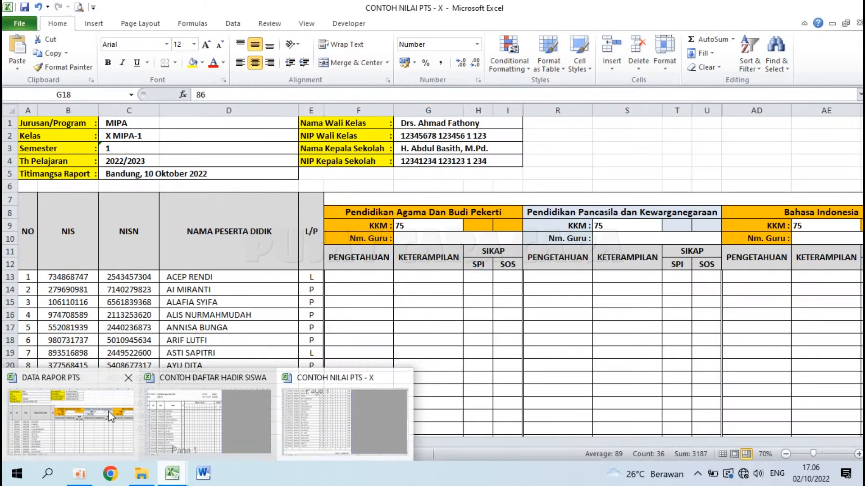
click(109, 416)
click(357, 279)
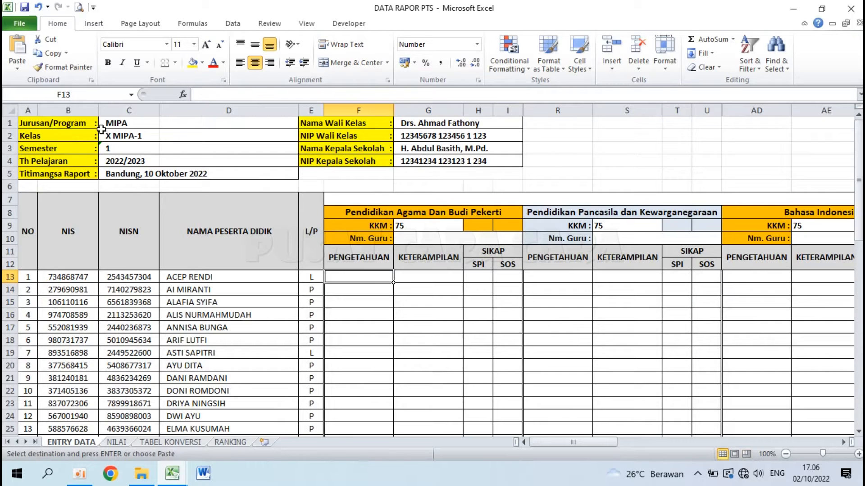
click(19, 69)
click(15, 144)
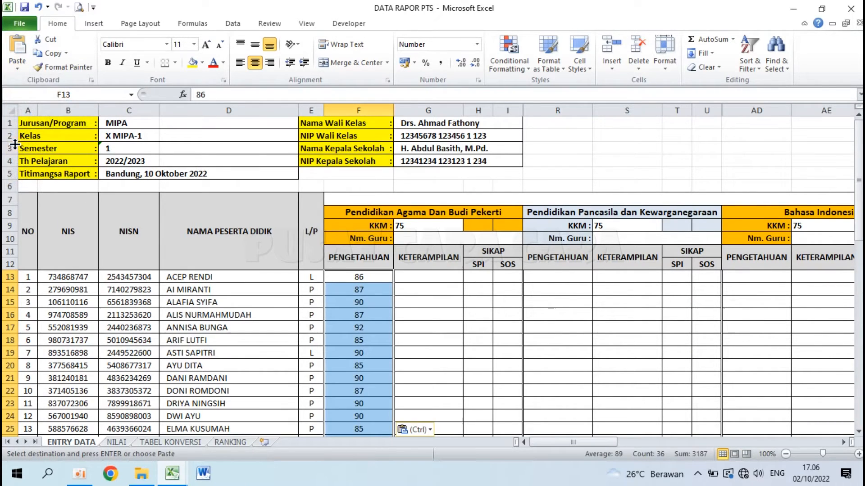
Step: In CONTOH NILAI PTS - X, insert one blank column before each of Ketr., Sikap Spiritual and Sikap Sosial
click(172, 473)
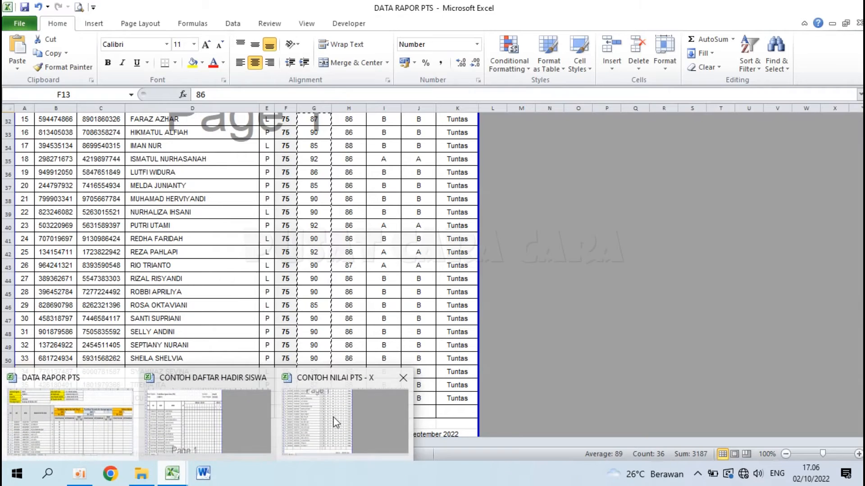
click(295, 427)
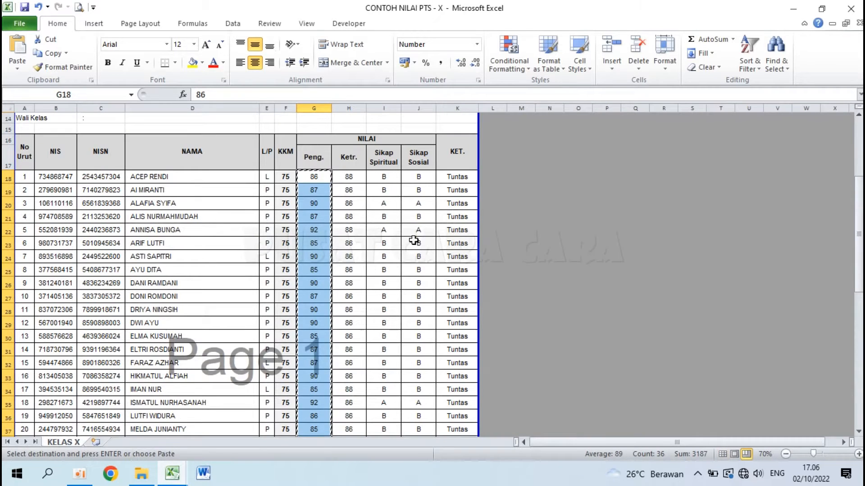
click(347, 178)
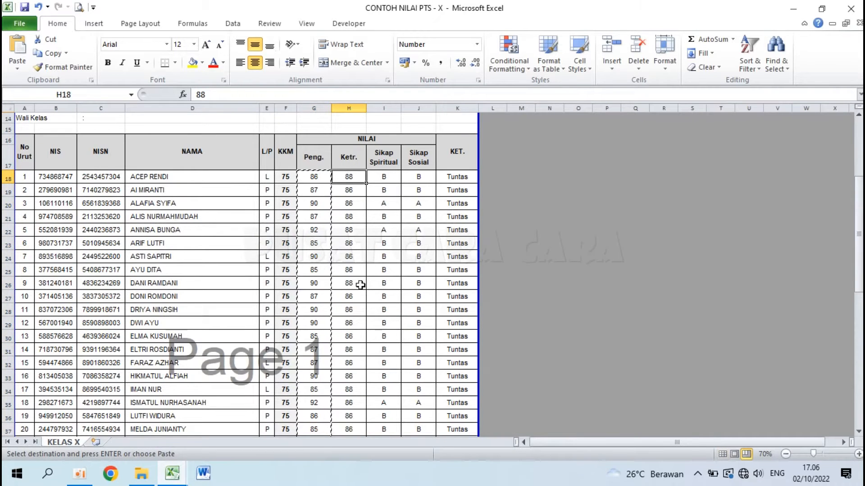
key(Escape)
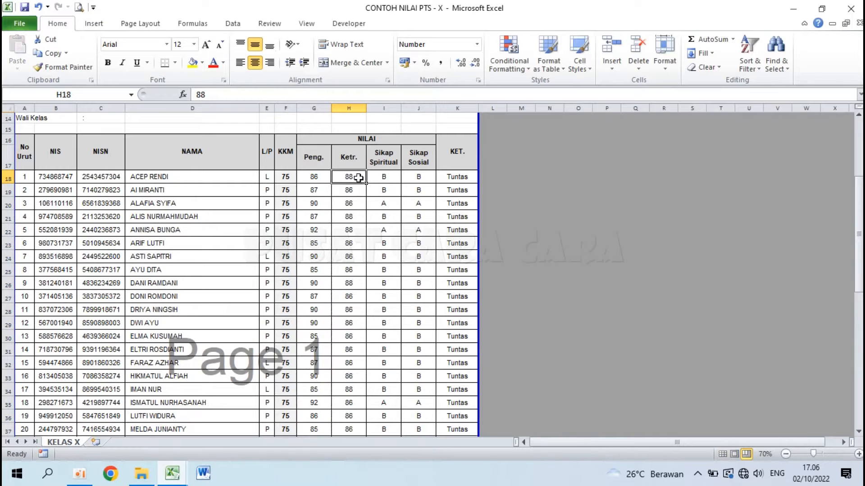
click(318, 177)
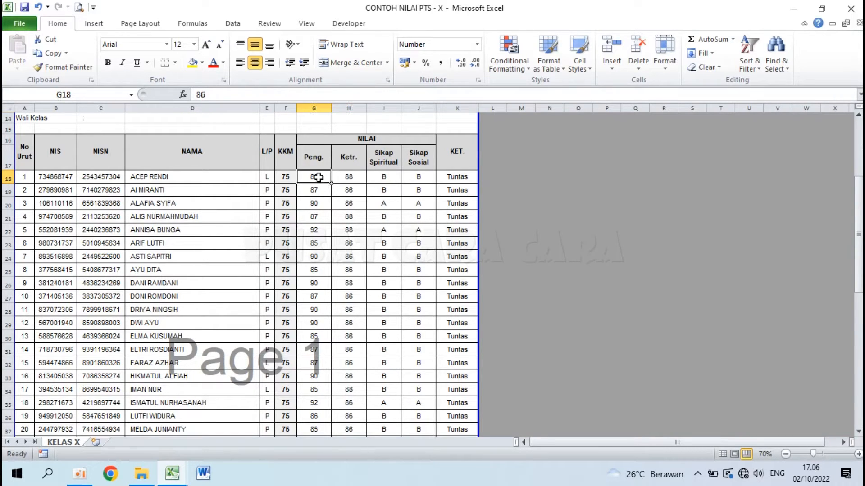
right_click(349, 112)
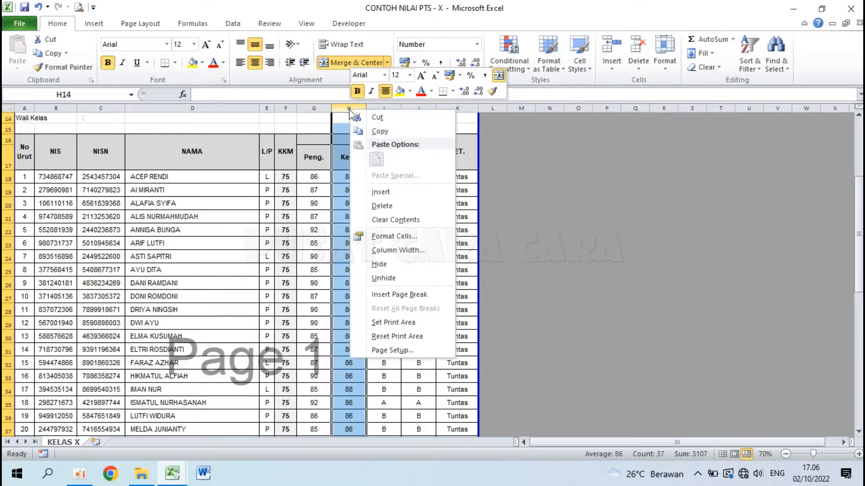
click(409, 190)
right_click(410, 109)
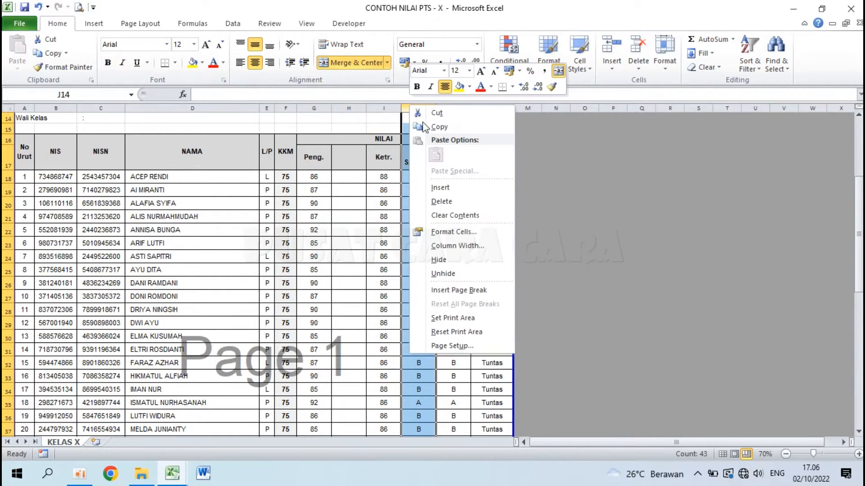
click(462, 191)
right_click(491, 109)
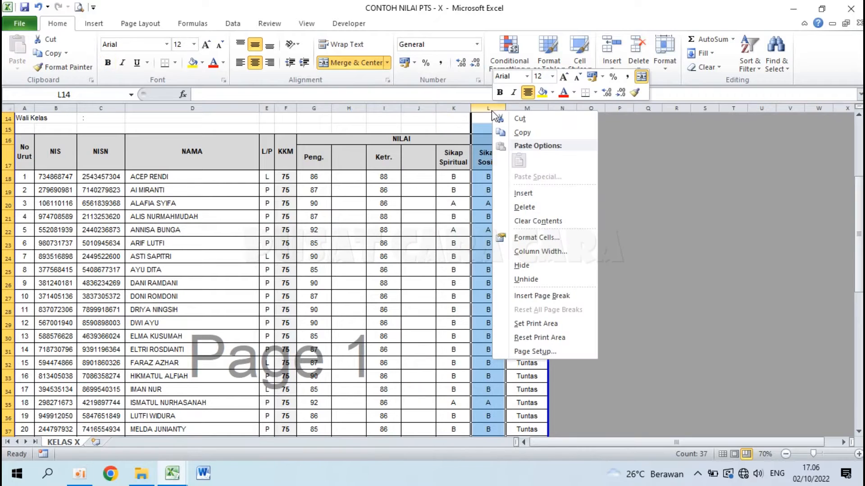
click(547, 193)
click(683, 243)
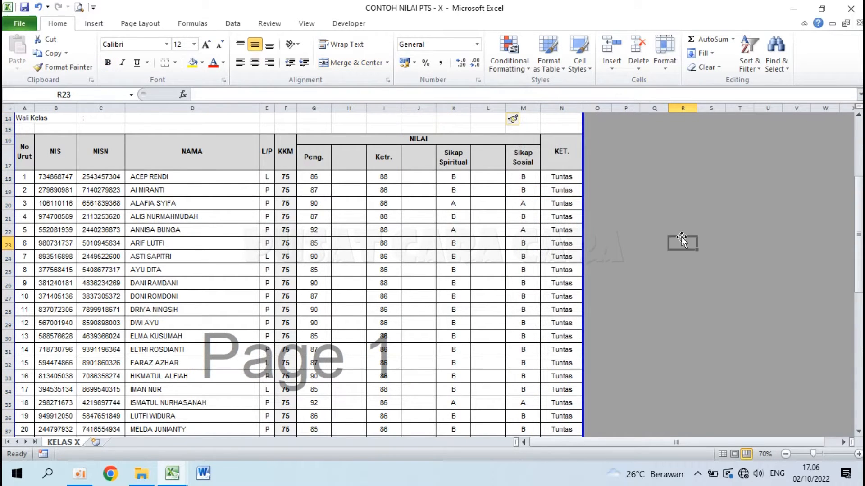
Step: Copy the separated Peng., Ketr., Sikap Spiritual and Sikap Sosial values of all 36 students together, leaving out the blank columns
drag(320, 175, 317, 404)
scroll(317, 404, up, 8)
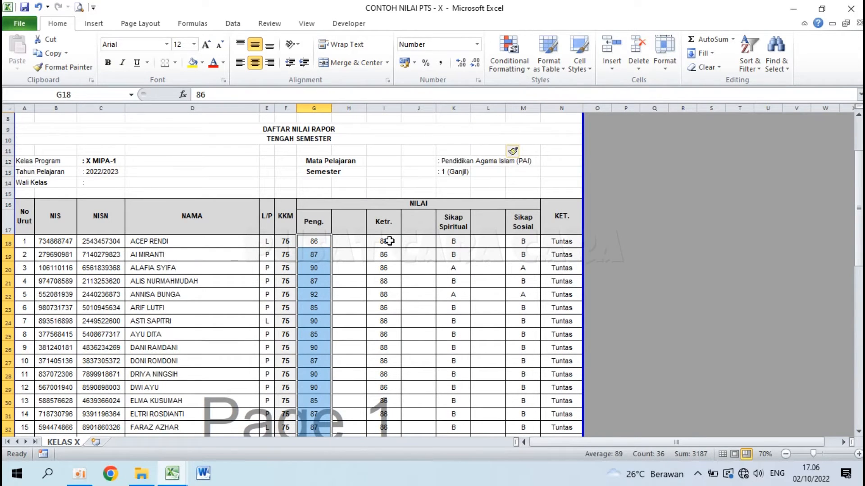
drag(389, 242, 382, 396)
scroll(382, 397, up, 8)
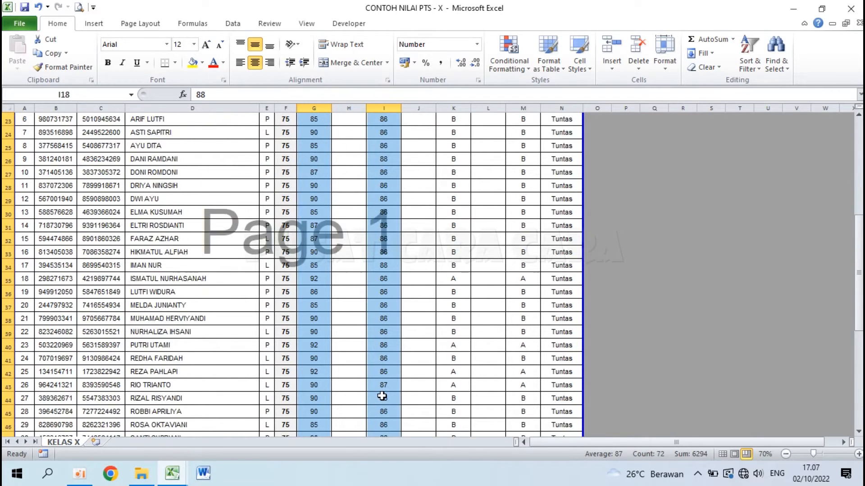
drag(457, 242, 446, 392)
scroll(445, 392, up, 7)
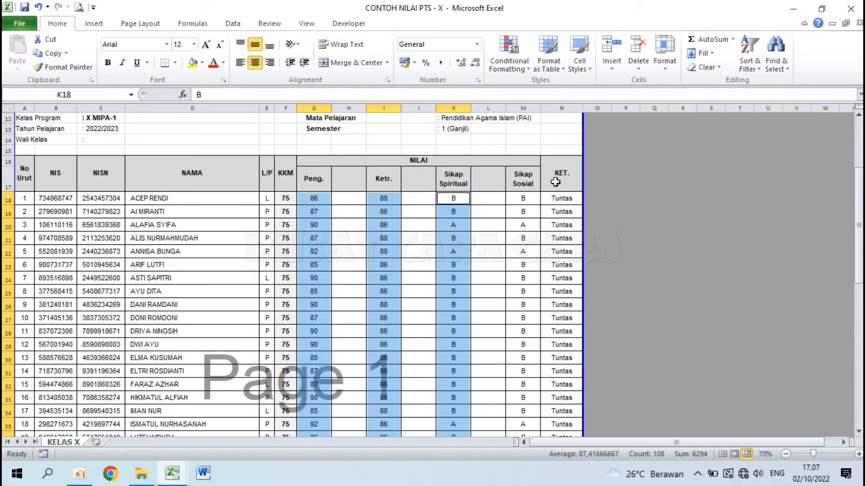
drag(521, 200, 522, 391)
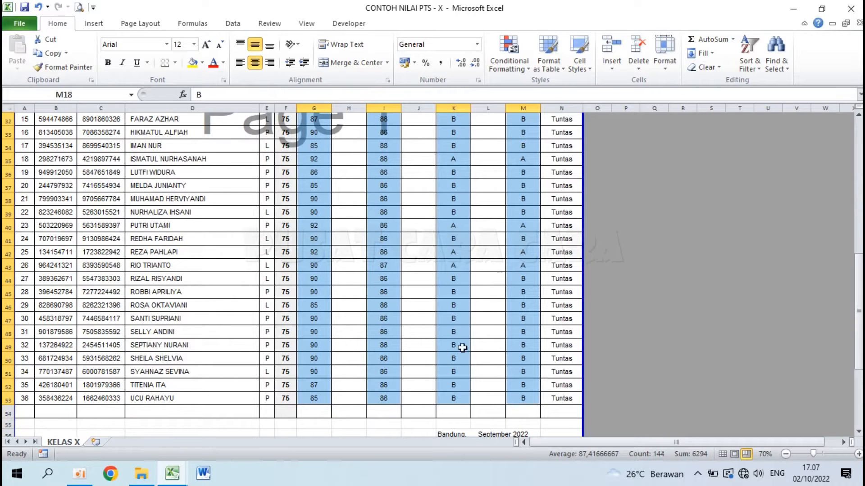
scroll(420, 232, up, 5)
scroll(420, 233, up, 2)
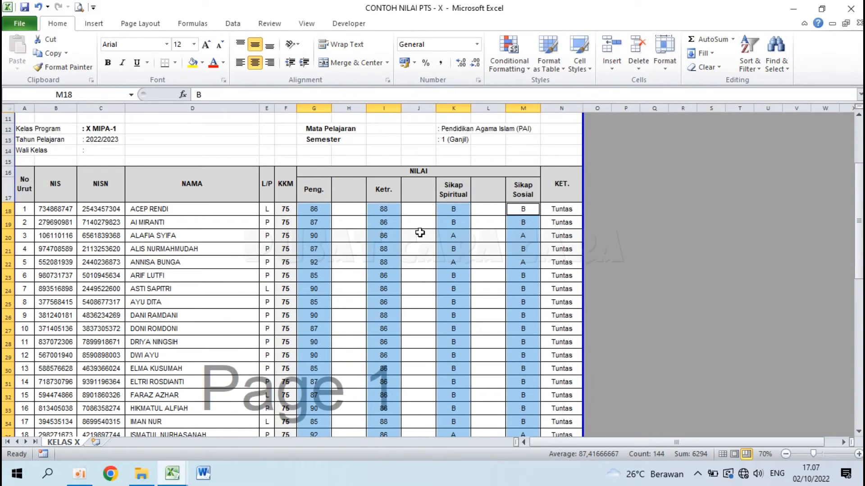
key(ctrl+c)
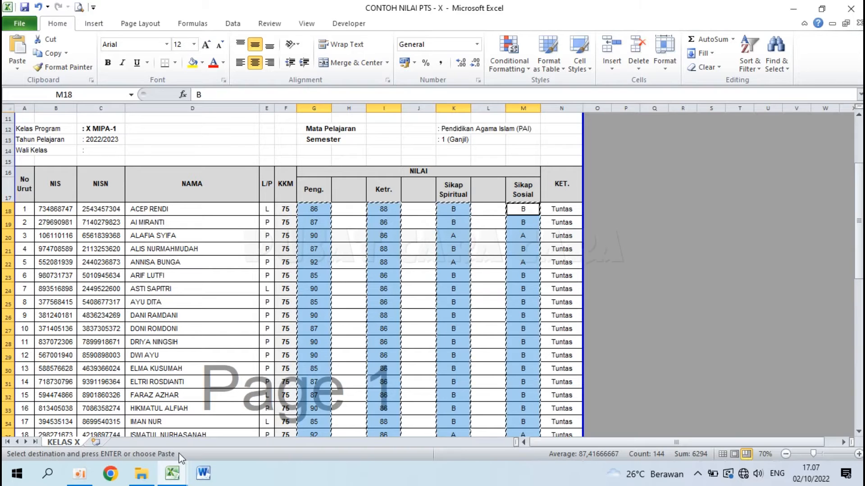
Step: Paste the four copied score columns as values only into Pendidikan Agama Dan Budi Pekerti, starting at F13 in DATA RAPOR PTS
click(184, 475)
click(96, 411)
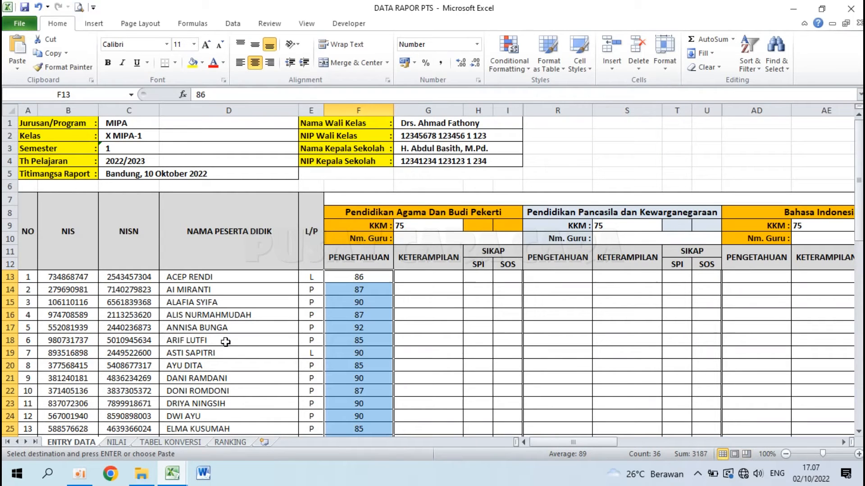
click(360, 278)
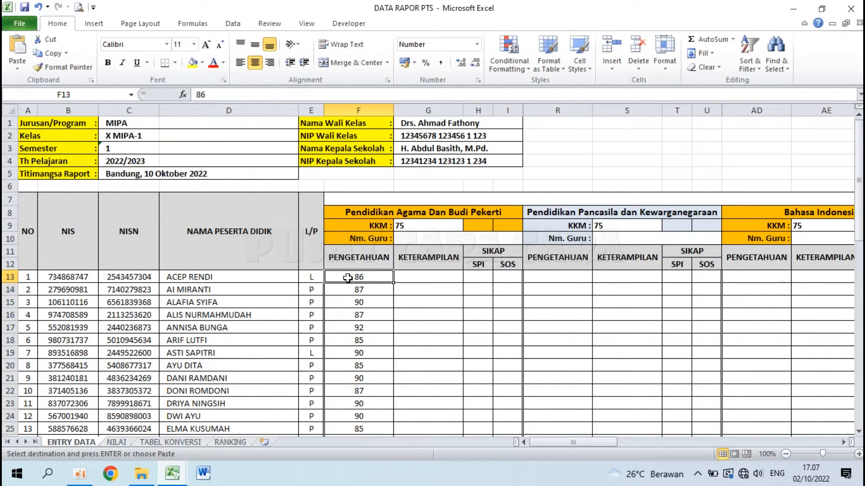
click(20, 69)
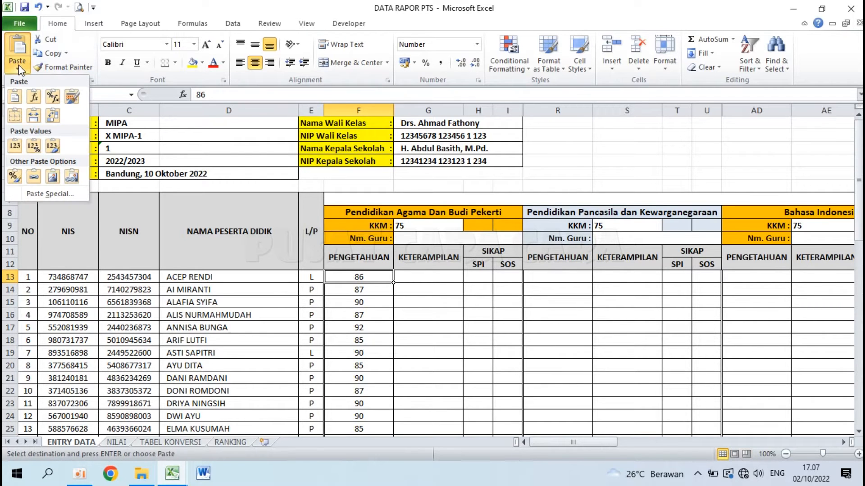
click(15, 146)
scroll(453, 367, down, 5)
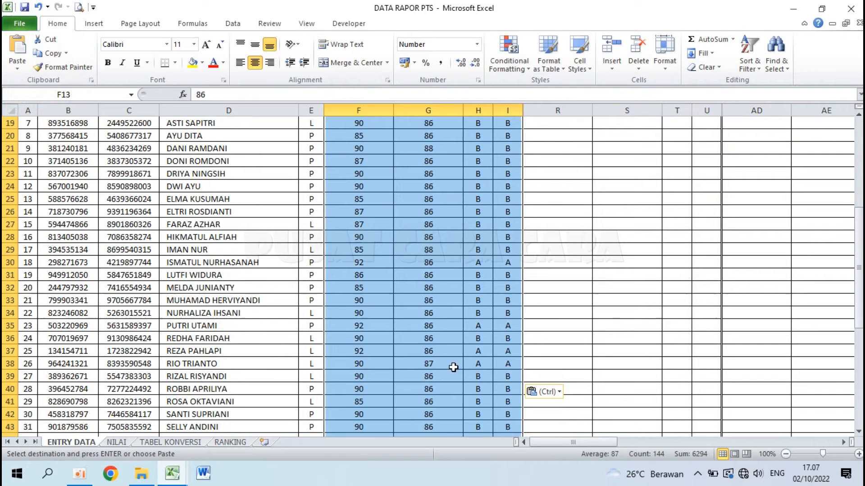
scroll(453, 368, up, 7)
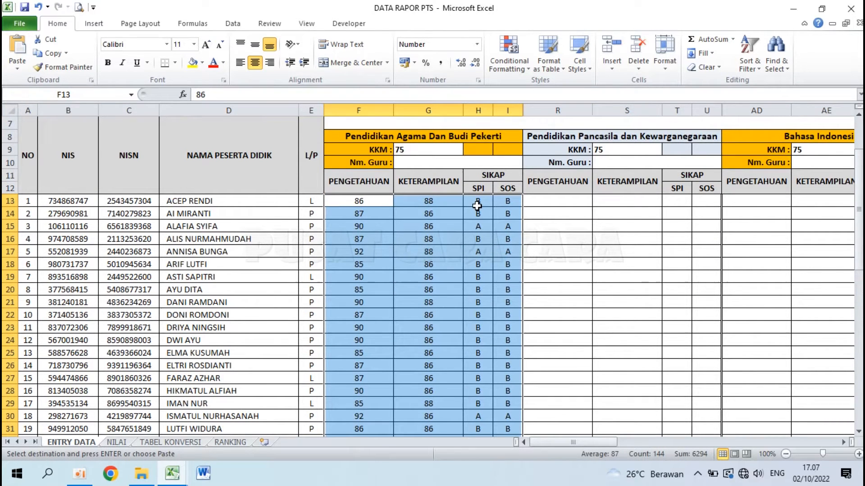
Step: Unhide the columns between I and R to view the calculated grades, and undo the unhiding
drag(513, 109, 531, 110)
right_click(532, 111)
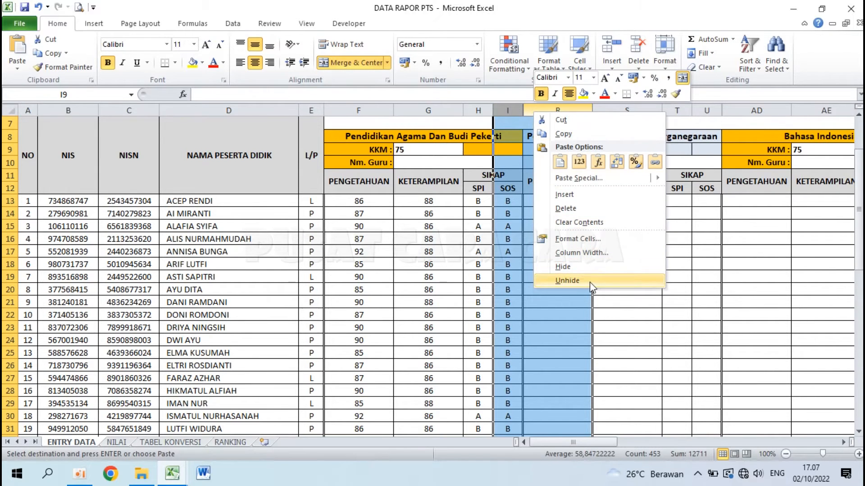
click(567, 281)
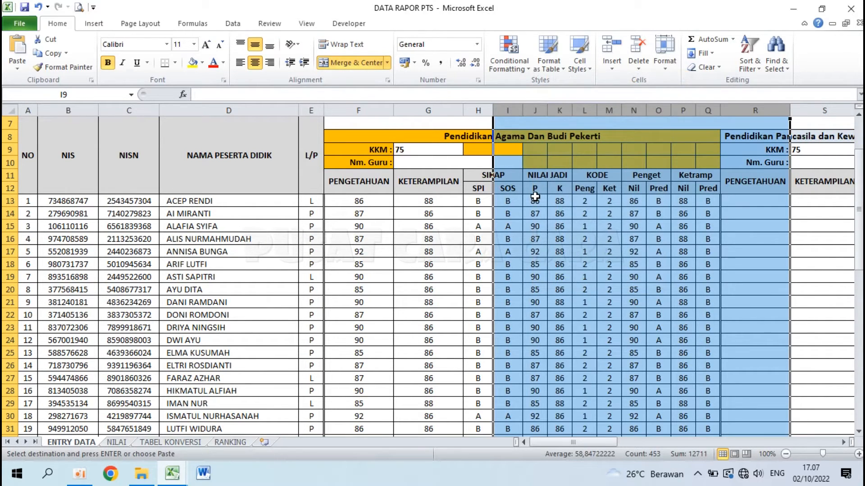
click(511, 109)
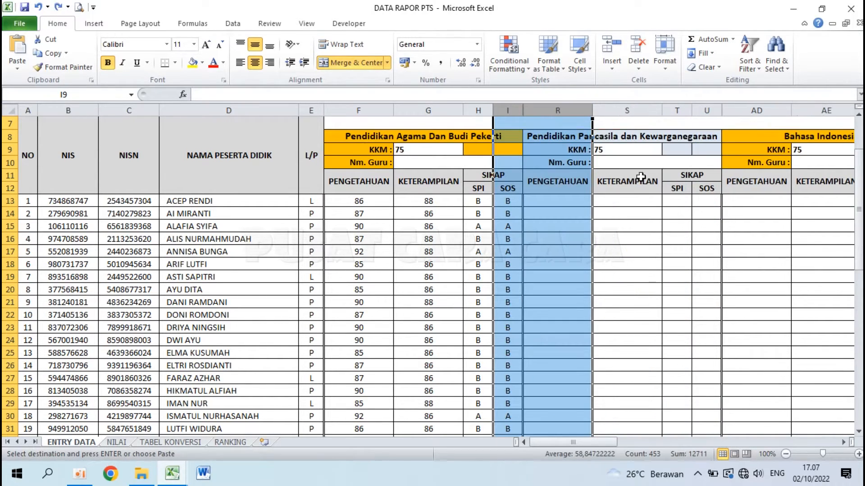
click(508, 202)
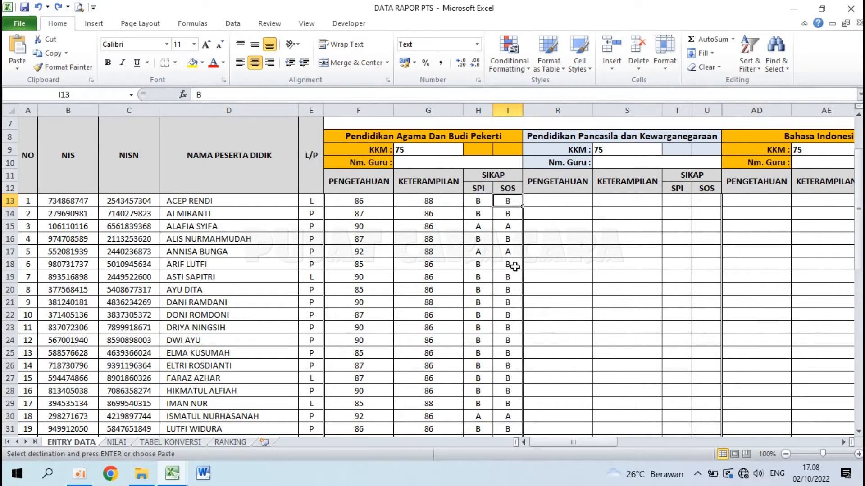
Step: Clear the contents of the score cells F13:AE29
click(516, 107)
drag(375, 201, 809, 405)
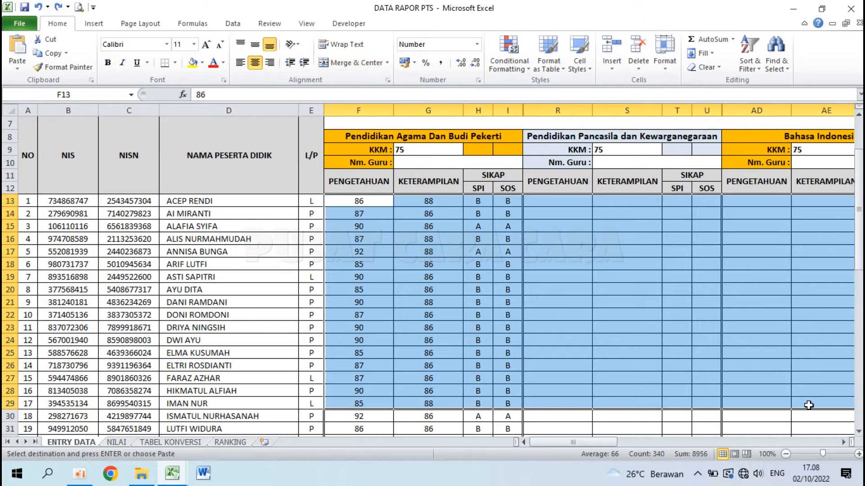
key(Delete)
Step: Unhide the columns between I and R again with the scores cleared
click(509, 109)
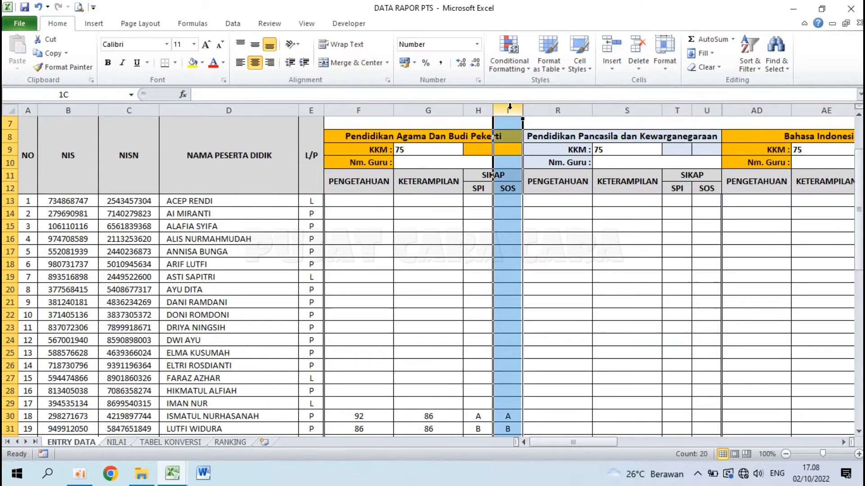
drag(510, 107, 544, 109)
right_click(544, 110)
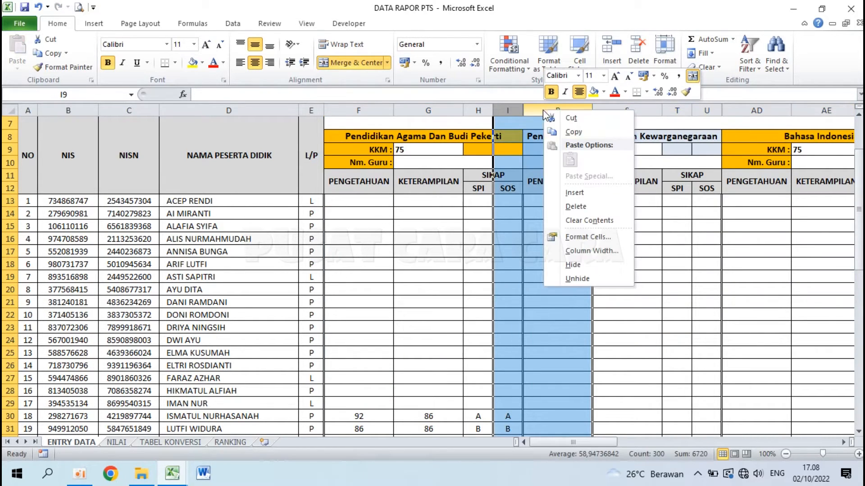
click(605, 278)
Step: Undo the latest changes back through the four-column score paste and the last blank-column insertion in CONTOH NILAI PTS - X
key(ctrl+z)
key(ctrl+z)
key(ctrl+z)
key(ctrl+z)
key(ctrl+z)
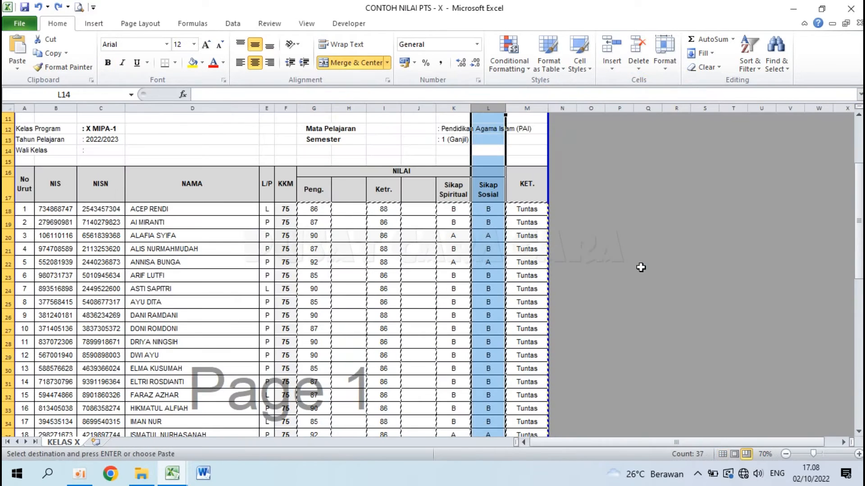
Step: In DATA RAPOR PTS, enter Ekonomi as the first LINTAS MINAT / PENDALAMAN MINAT subject in FR8
mouse_move(176, 475)
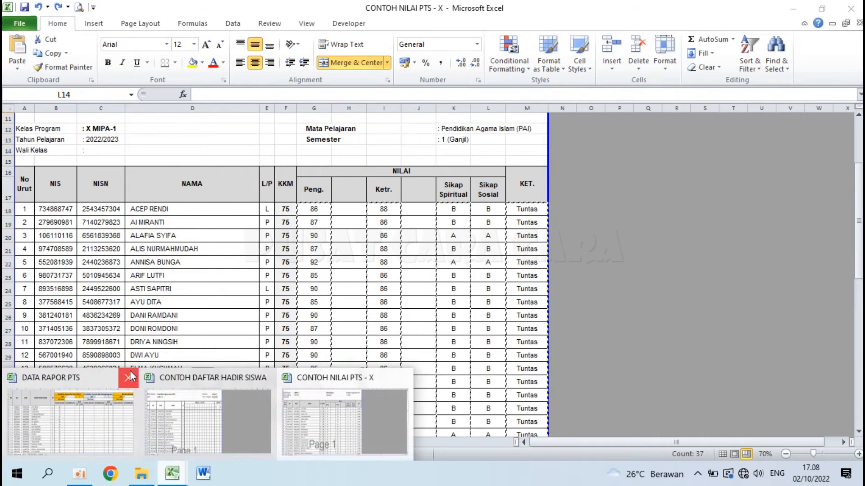
click(67, 392)
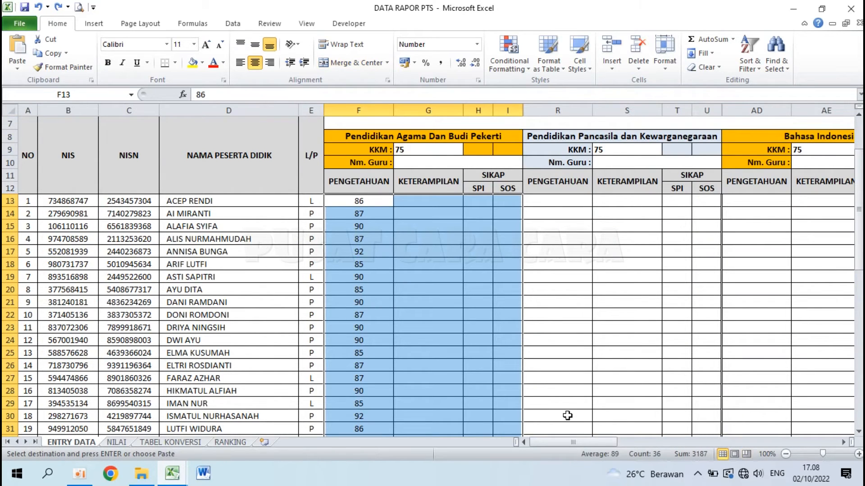
drag(561, 444, 799, 439)
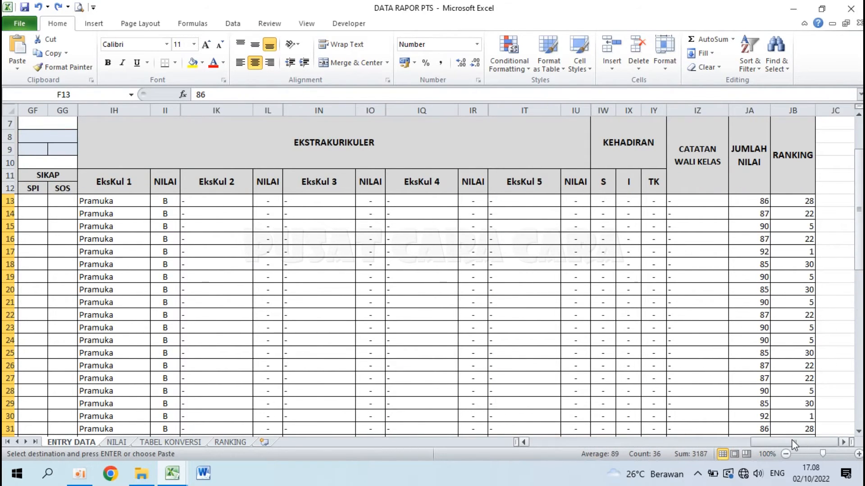
click(524, 442)
click(523, 442)
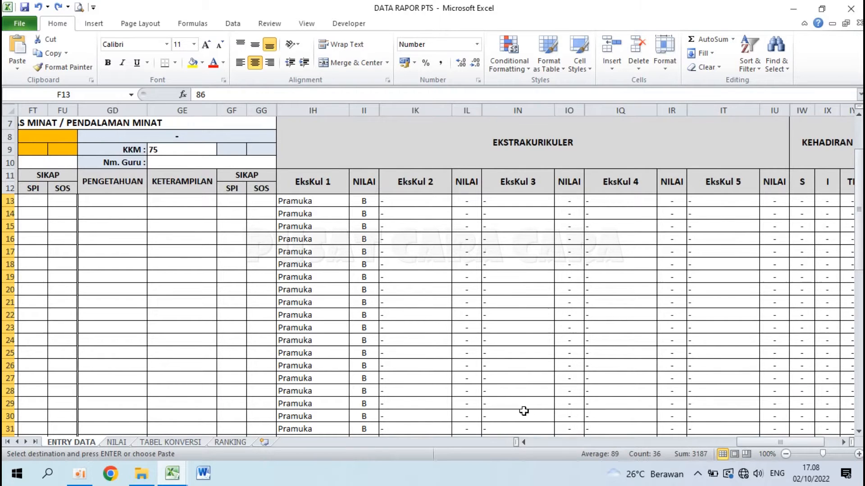
click(524, 442)
click(524, 442)
click(524, 442)
click(523, 443)
click(523, 442)
click(524, 443)
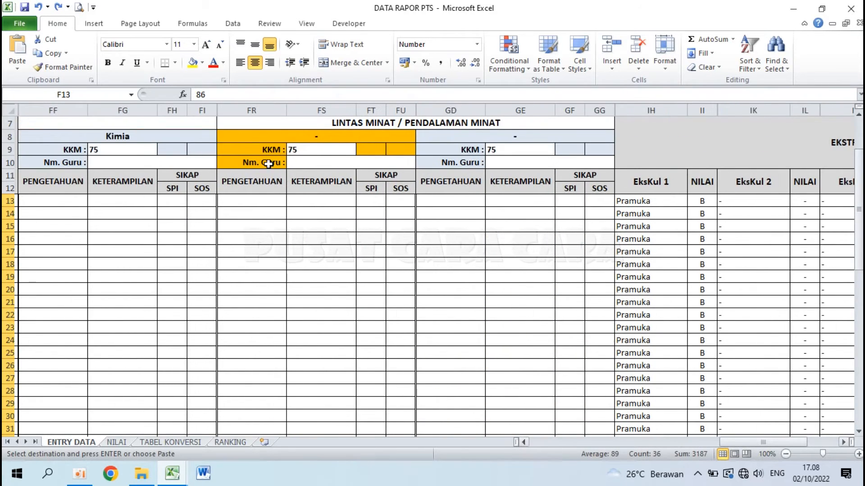
click(319, 133)
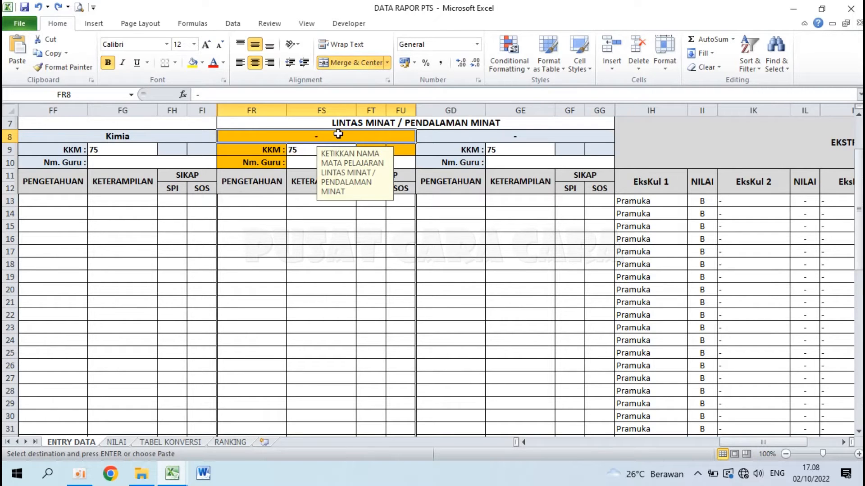
text(")
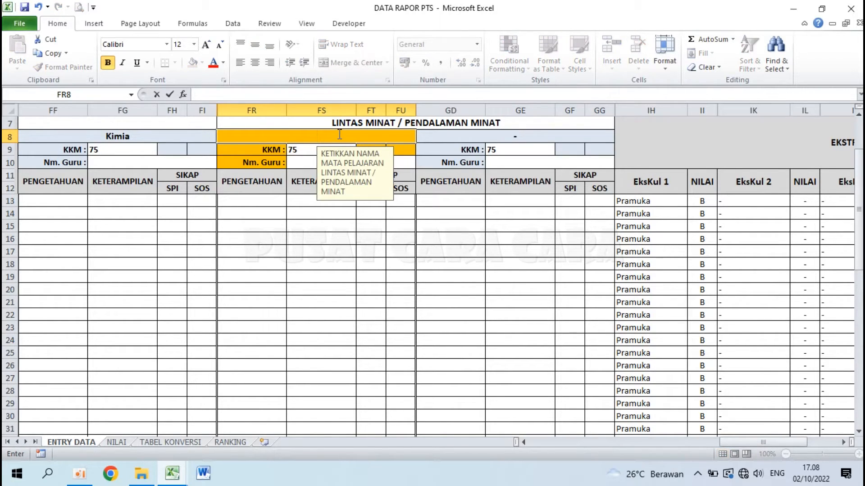
text(konomi)
key(Return)
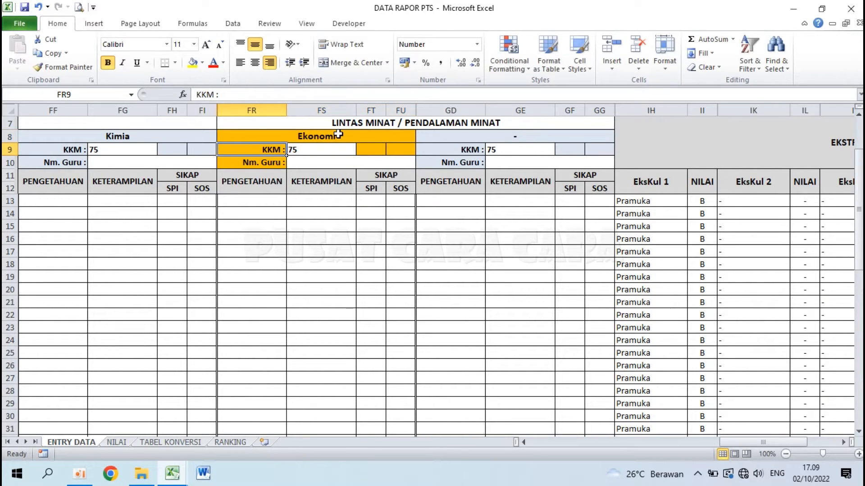
Step: Enter Geografi as the second LINTAS MINAT / PENDALAMAN MINAT subject in GD8
click(302, 152)
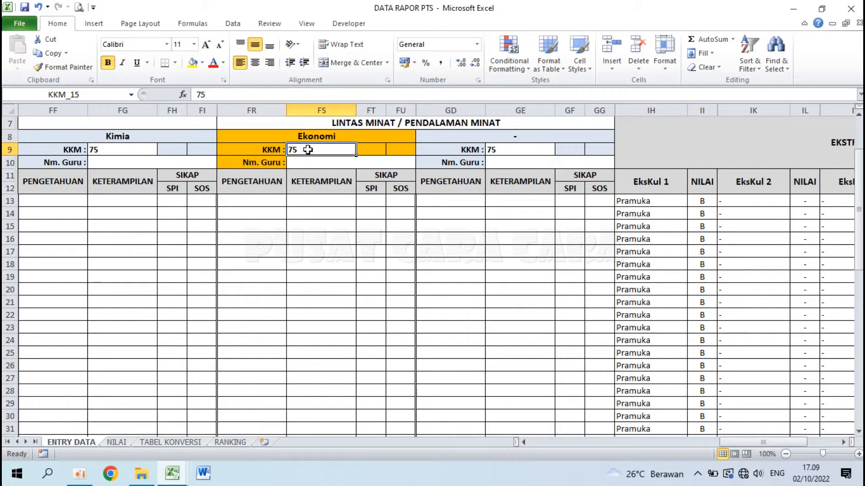
click(318, 163)
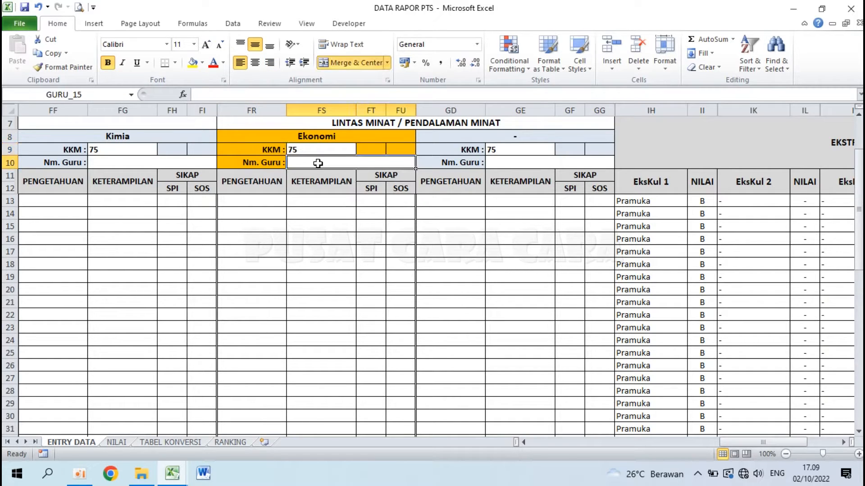
click(502, 137)
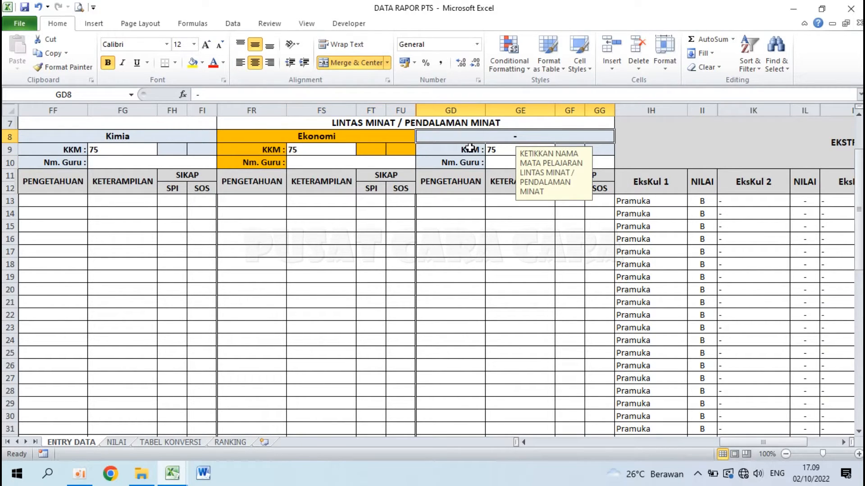
text(Geografi)
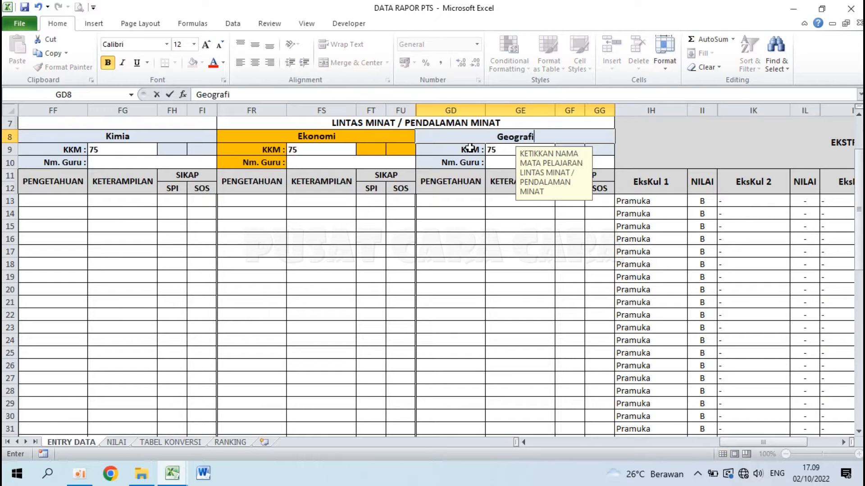
key(Return)
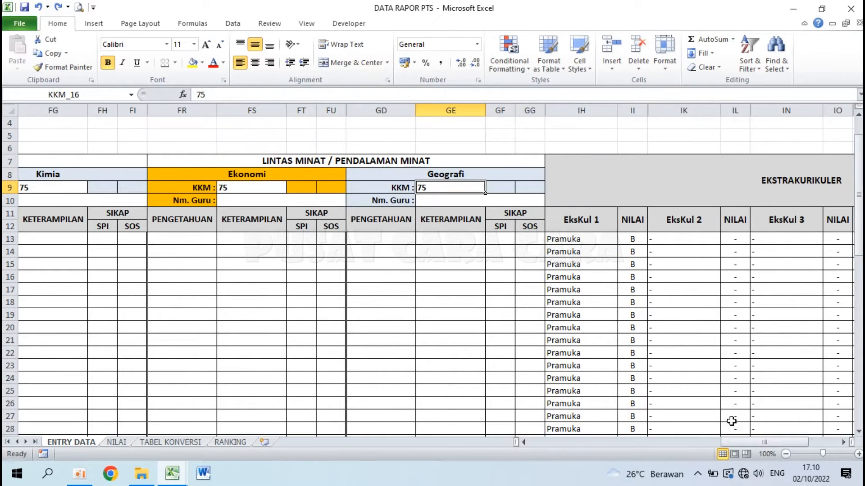
Step: Set the first student's Pramuka grade under EksKul 1 to A
click(844, 442)
click(844, 442)
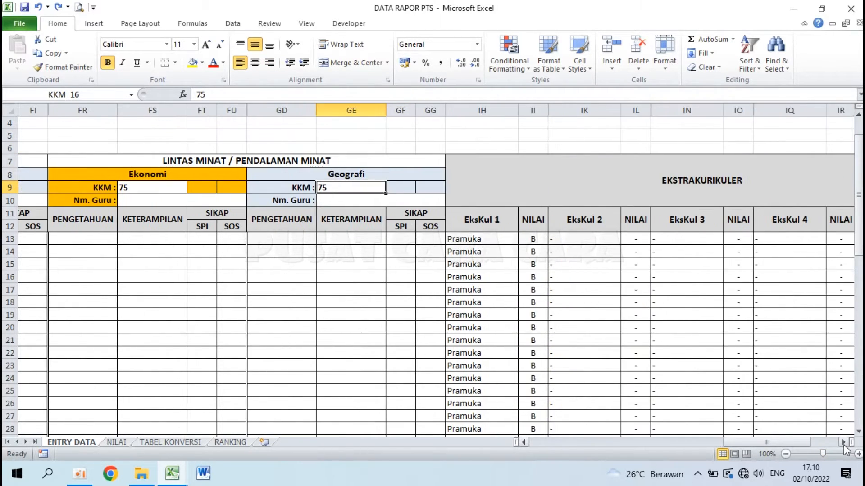
click(844, 443)
click(844, 443)
click(844, 442)
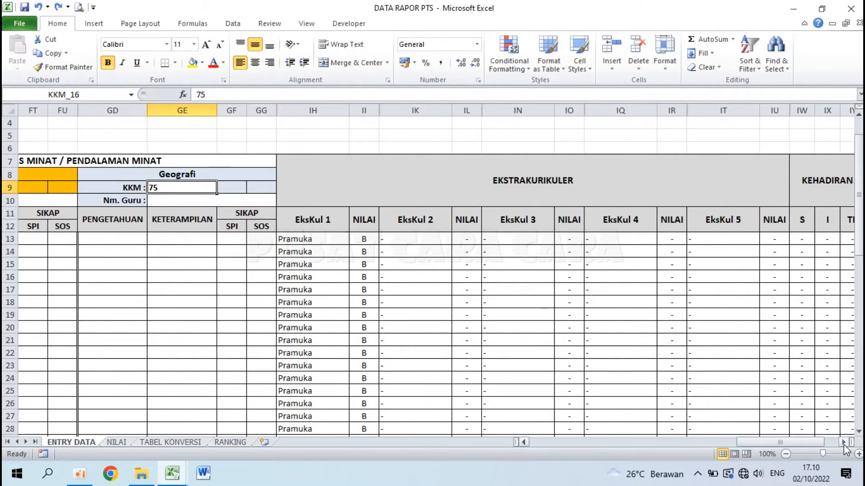
click(335, 221)
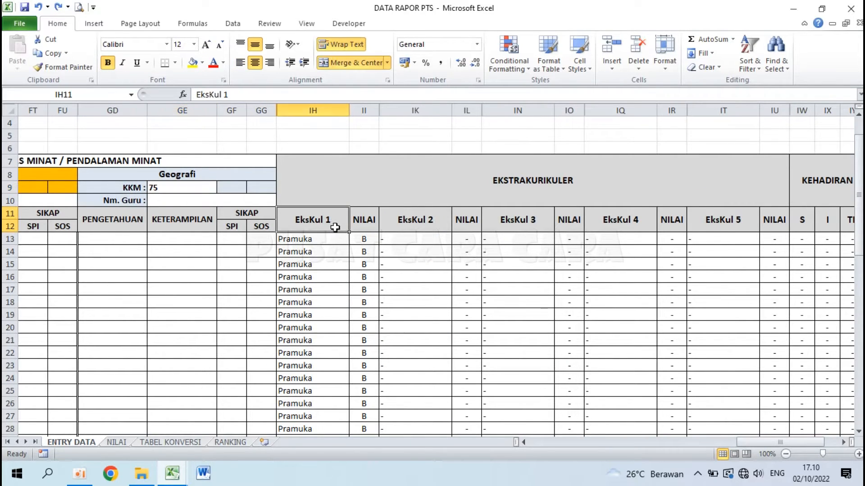
click(335, 239)
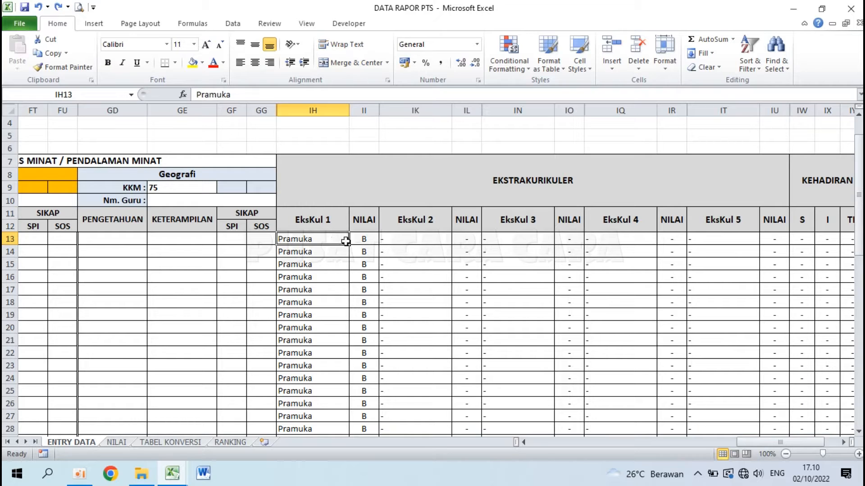
click(363, 239)
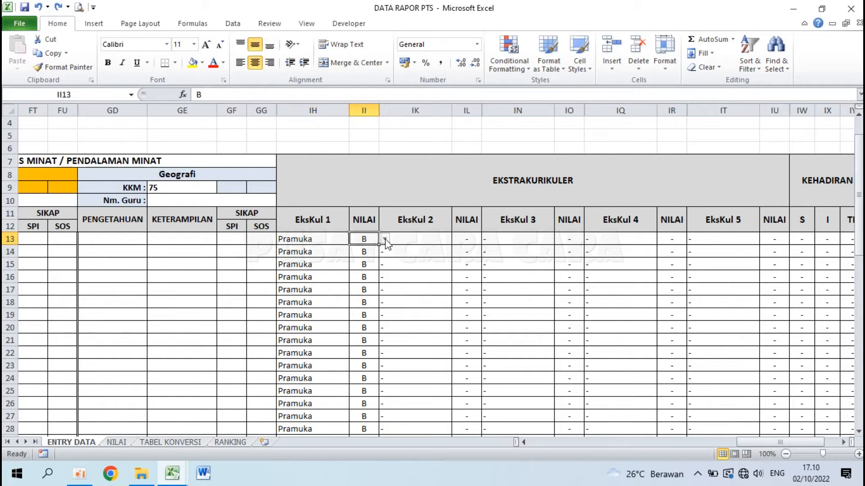
click(385, 240)
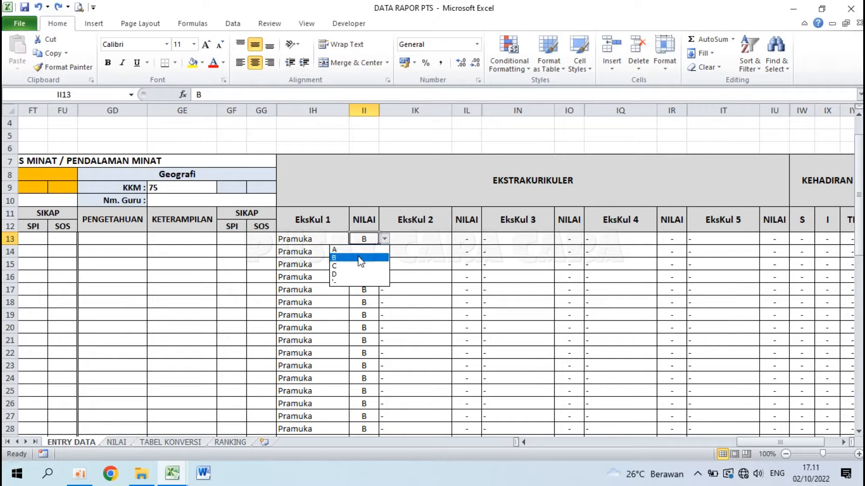
click(360, 259)
click(385, 240)
click(363, 247)
click(363, 250)
Step: Enter Bola Volly as the first student's EksKul 2 and set its grade to A
click(425, 241)
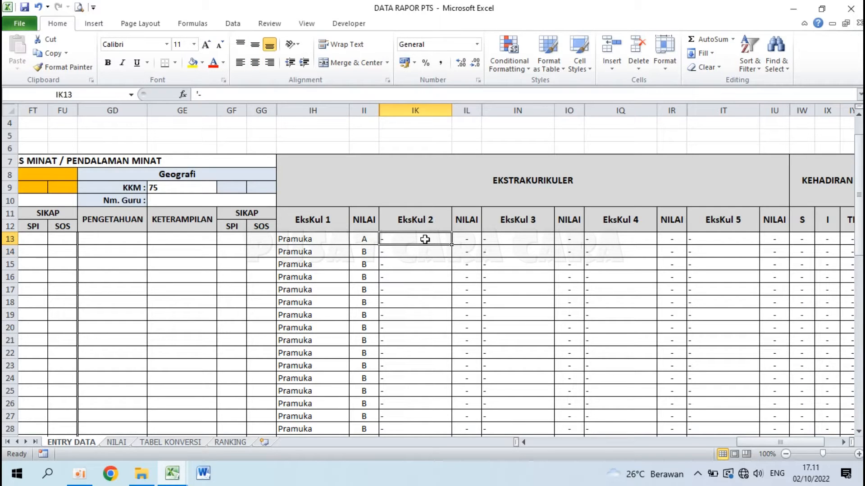
text(Bola Volly)
click(472, 241)
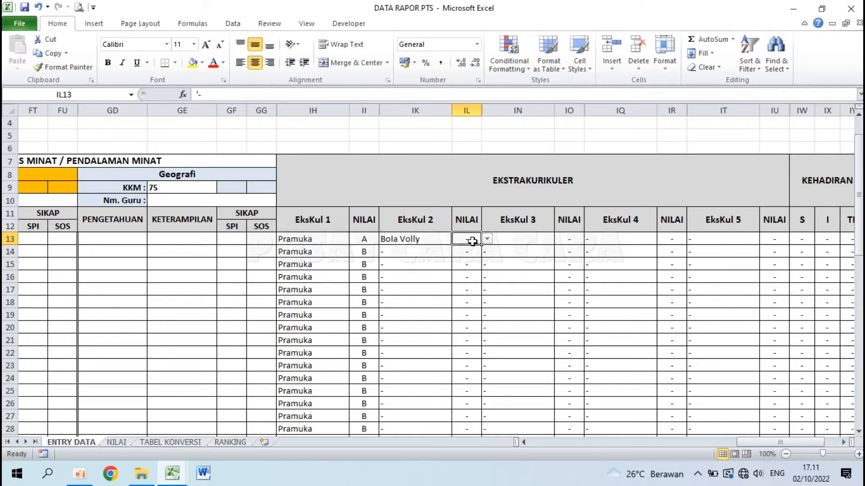
click(487, 240)
click(471, 248)
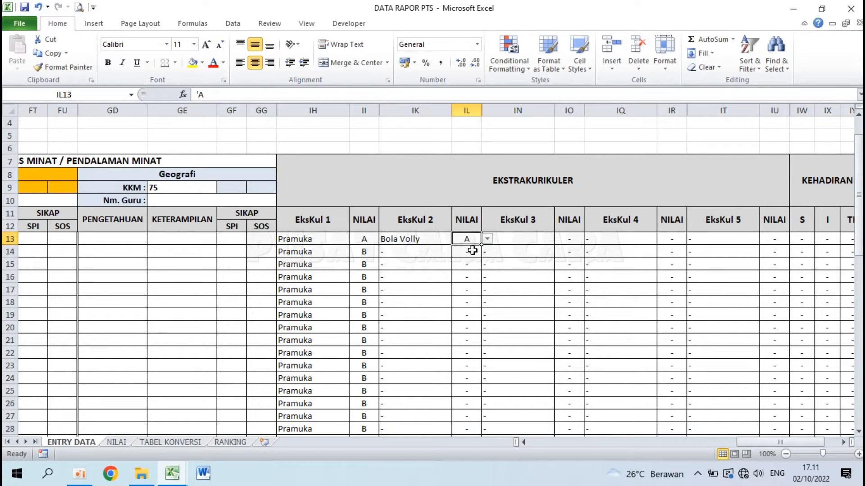
click(526, 248)
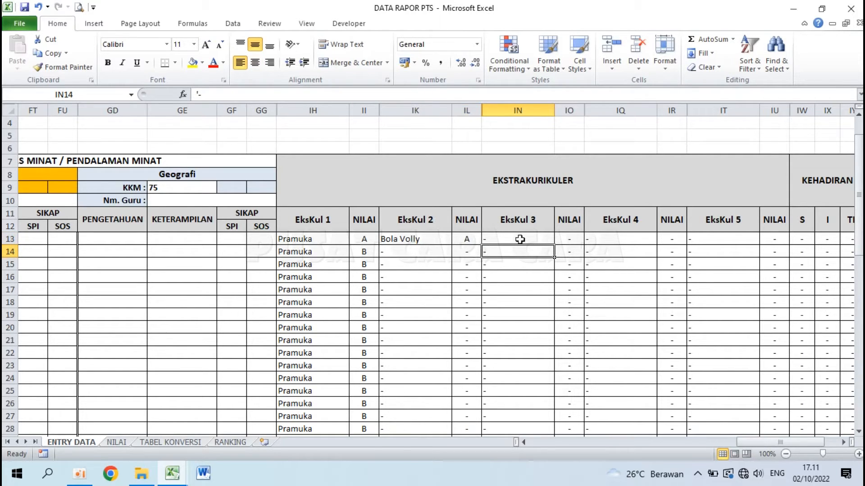
click(520, 239)
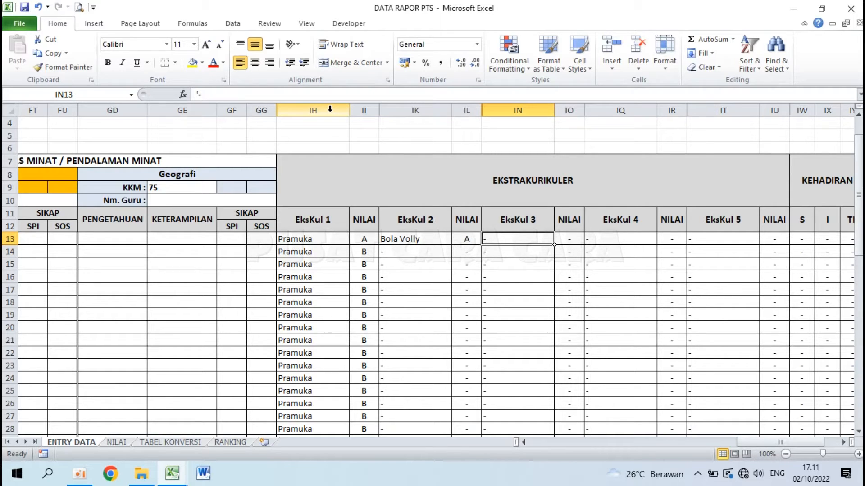
drag(330, 109, 715, 113)
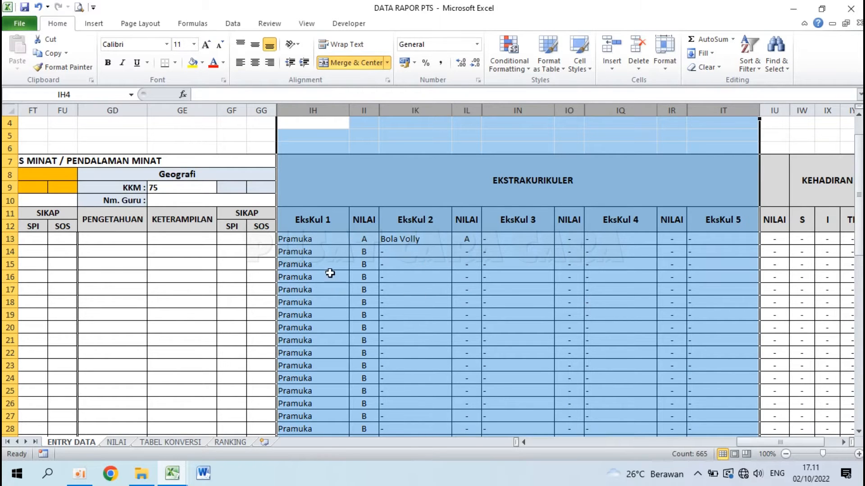
click(342, 228)
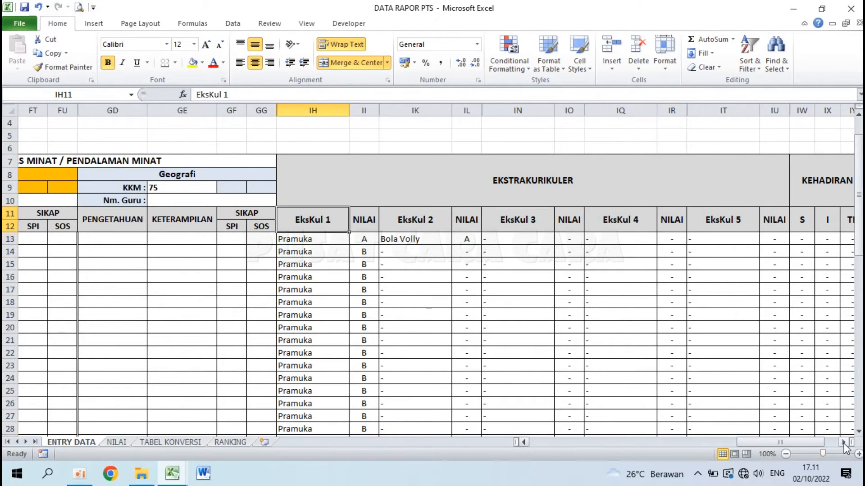
Step: Enter the first student's KEHADIRAN as 1 under S and 2 under I, skipping TK
click(843, 442)
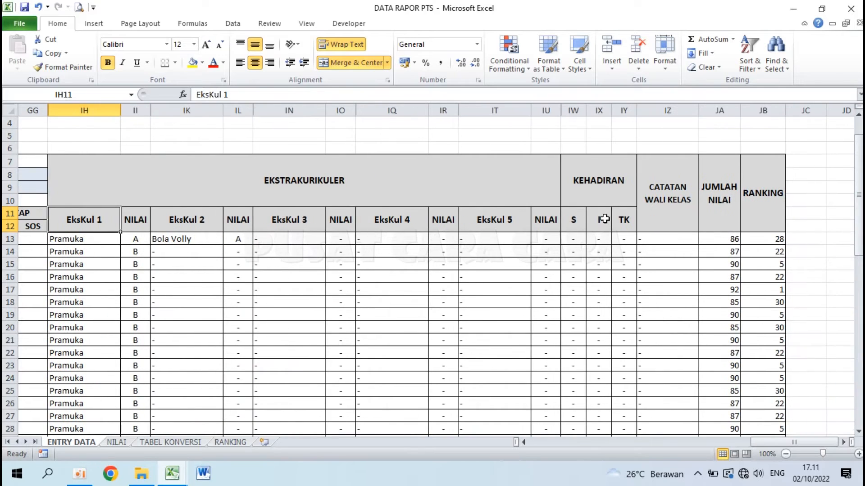
click(572, 237)
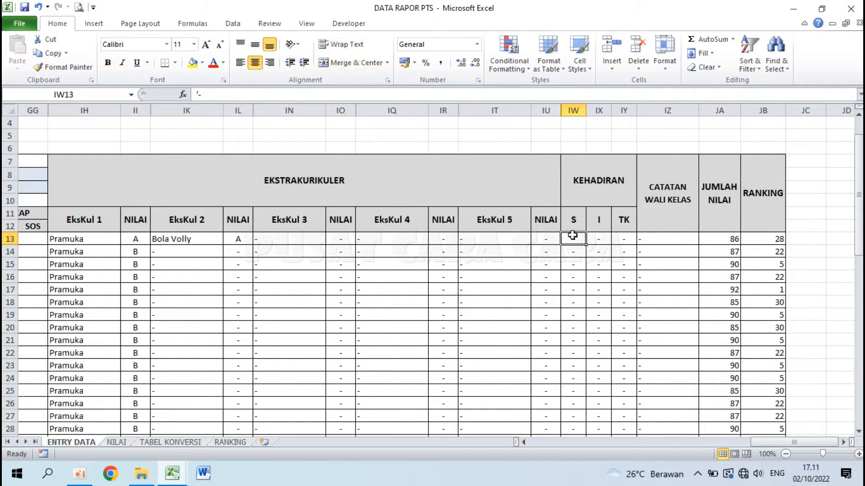
key(Right)
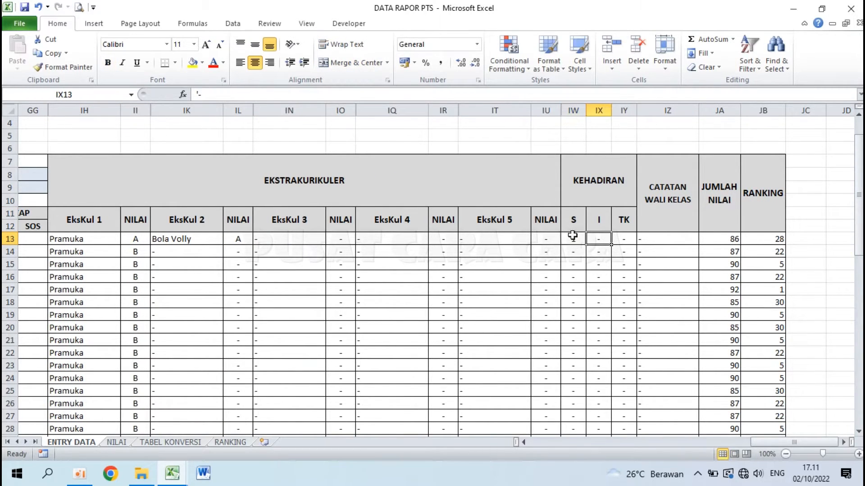
text(2)
key(Right)
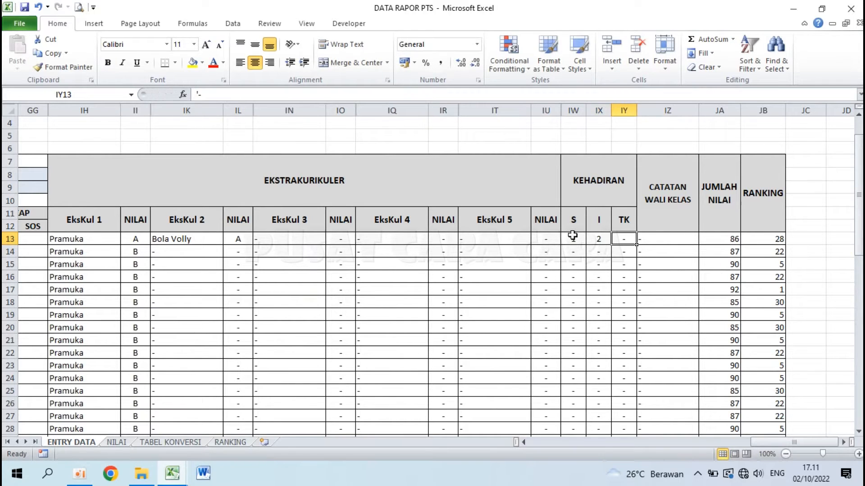
key(Right)
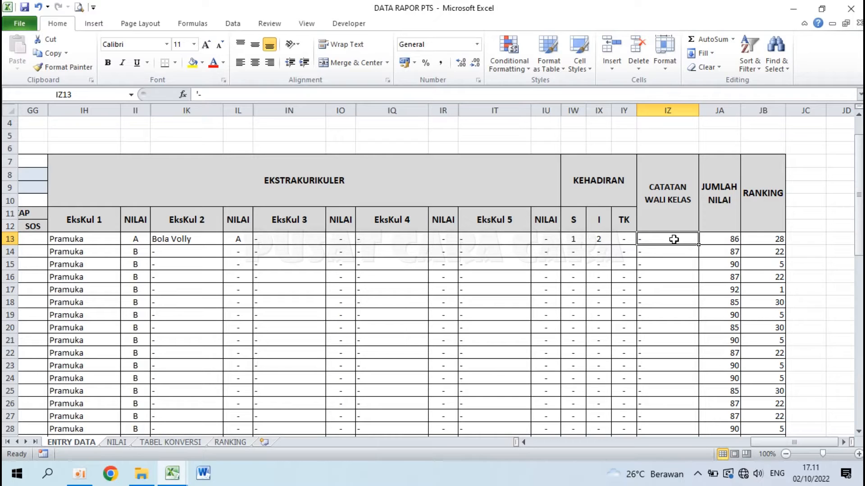
Step: Enter "Tingkatkan lagi prestasimu!" as the first student's CATATAN WALI KELAS
text(Ti)
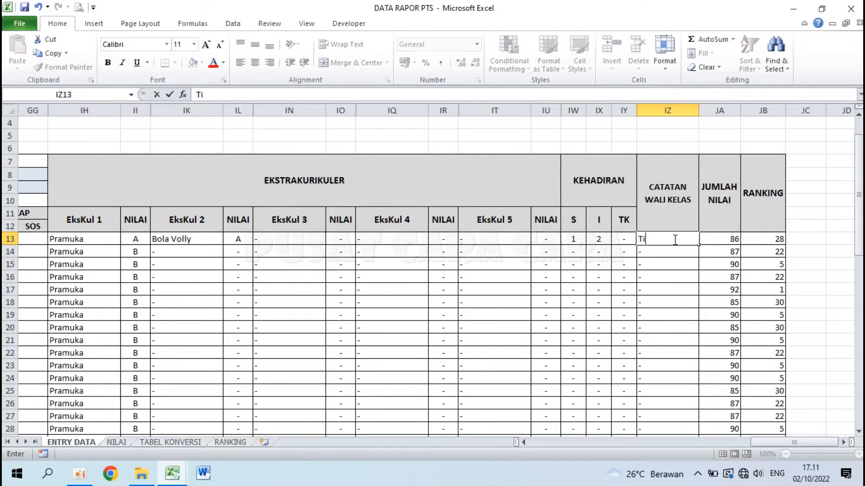
text(ngkataan la)
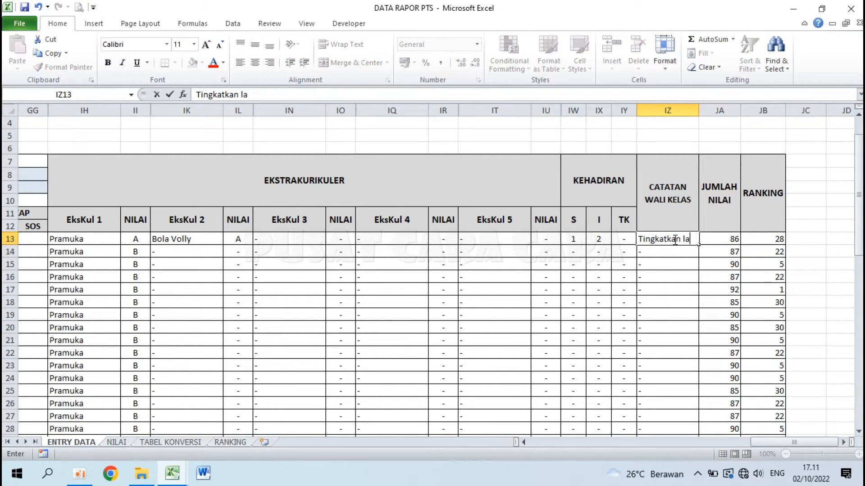
text(gi prestasimu)
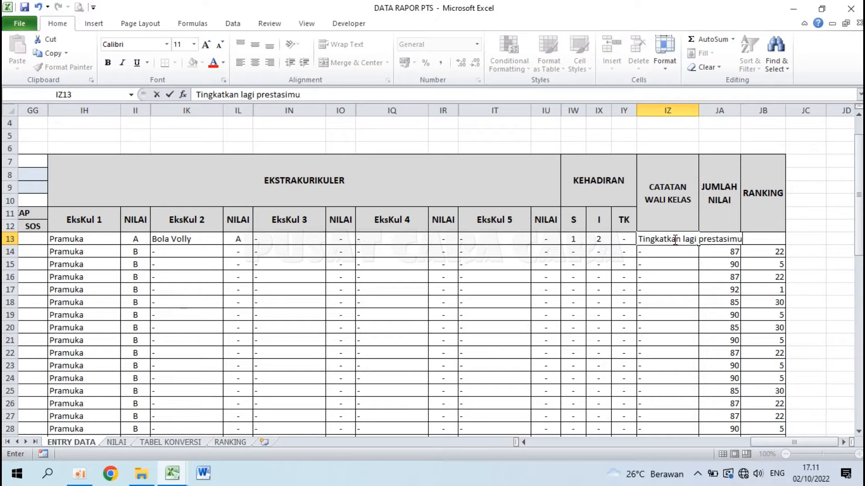
text(!)
key(Return)
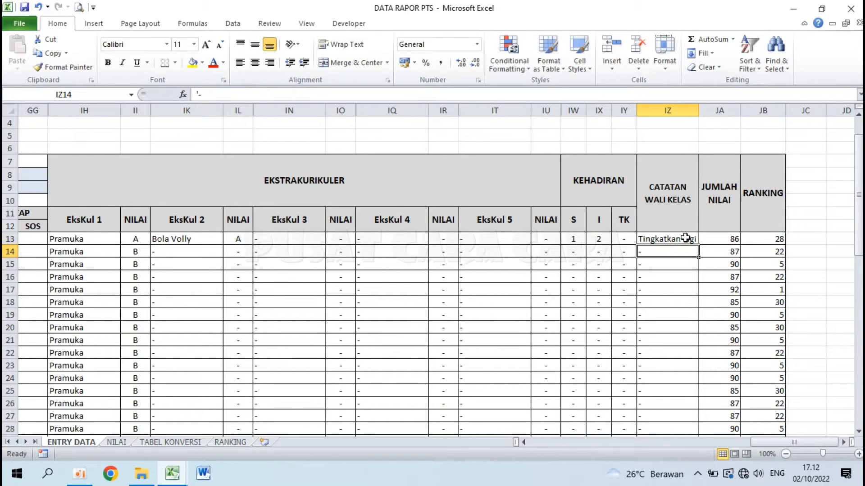
Step: Examine the first student's JUMLAH NILAI and RANKING formulas and the class list on the RANKING sheet
click(724, 242)
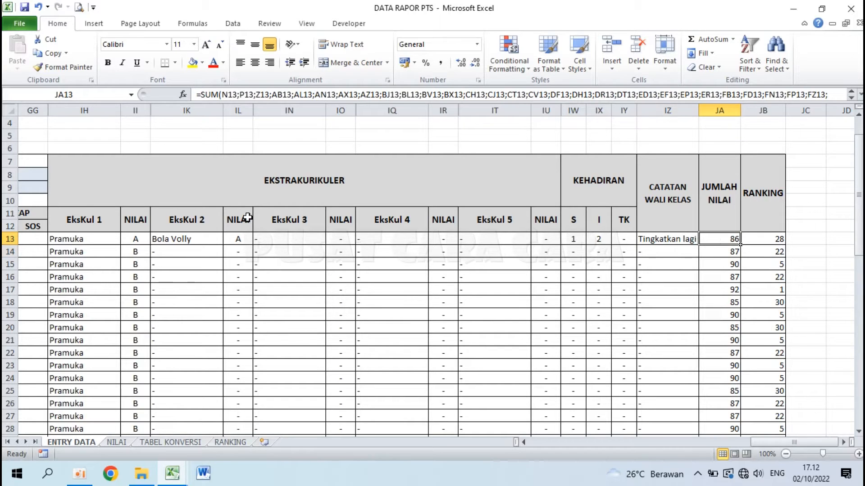
click(771, 241)
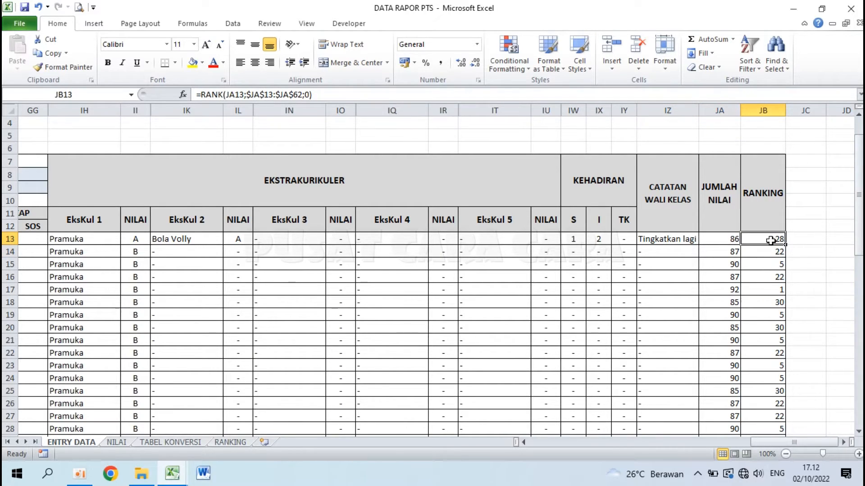
click(711, 240)
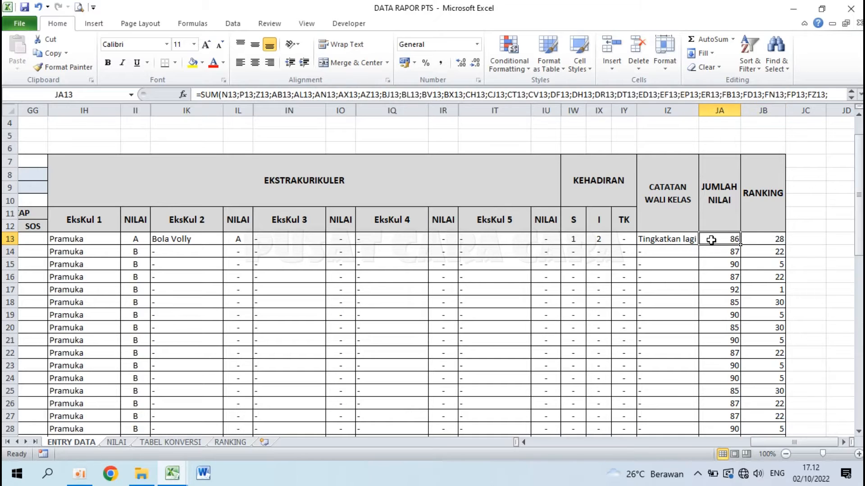
click(228, 442)
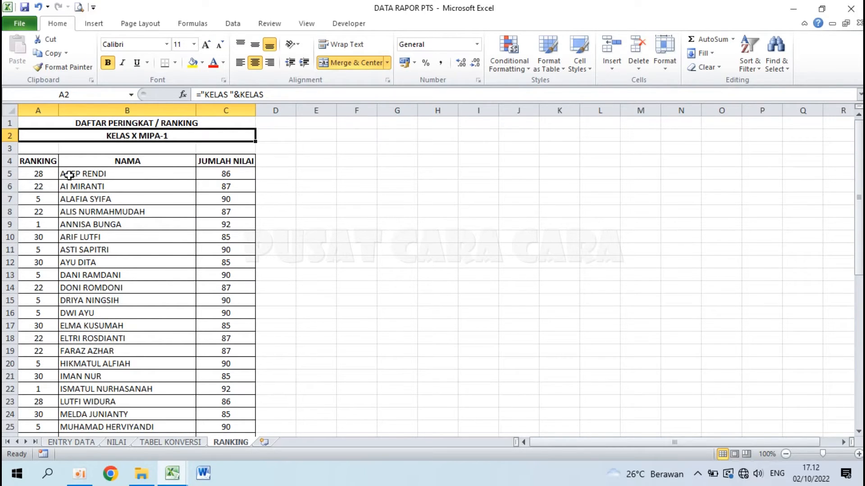
click(228, 175)
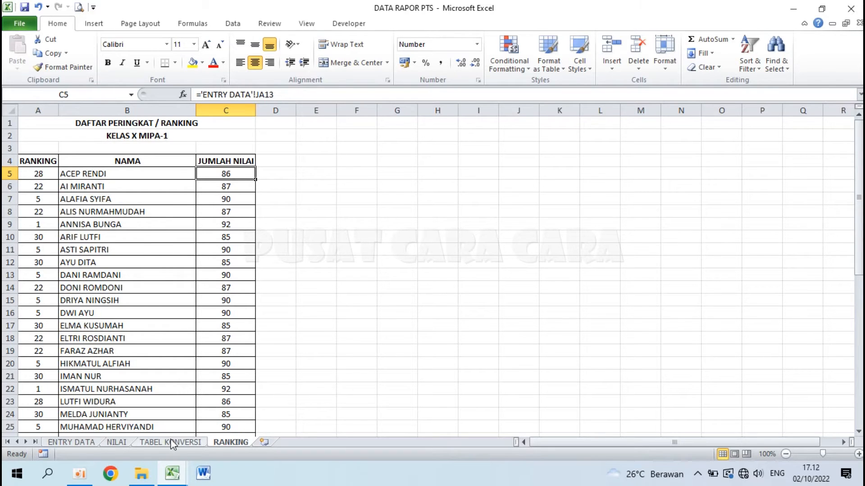
Step: Review the start of the ENTRY DATA sheet and compare it with the columns of the NILAI sheet
click(84, 442)
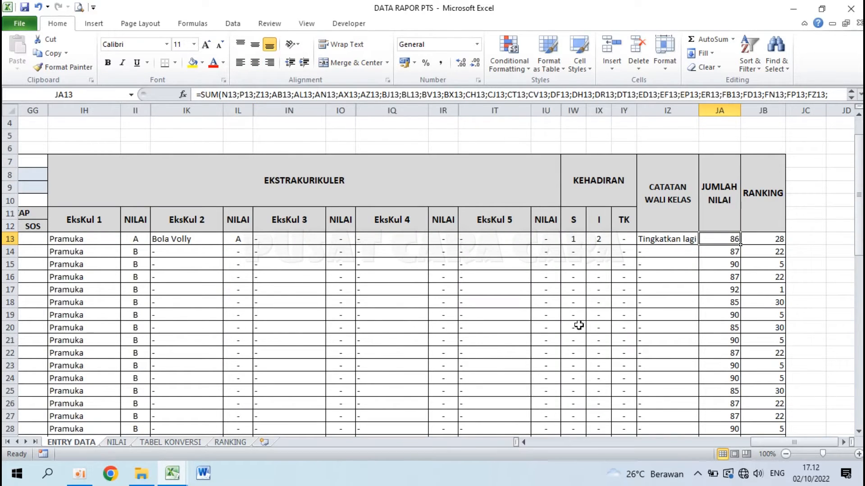
key(Home)
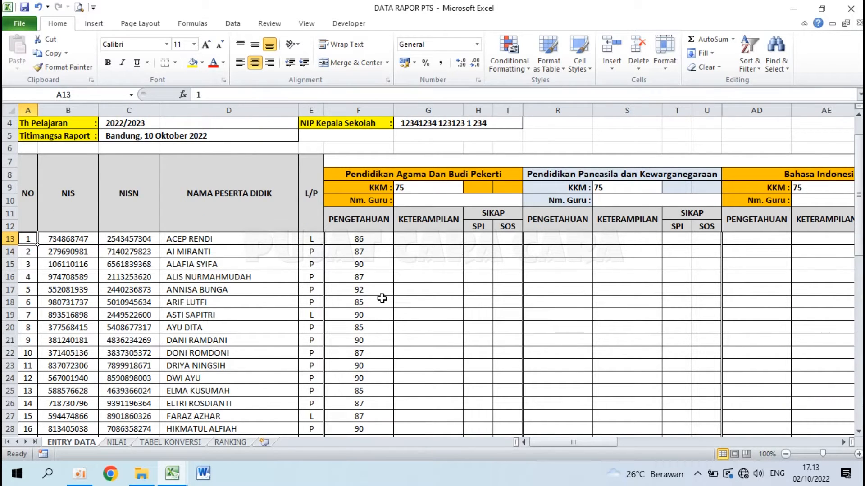
click(118, 443)
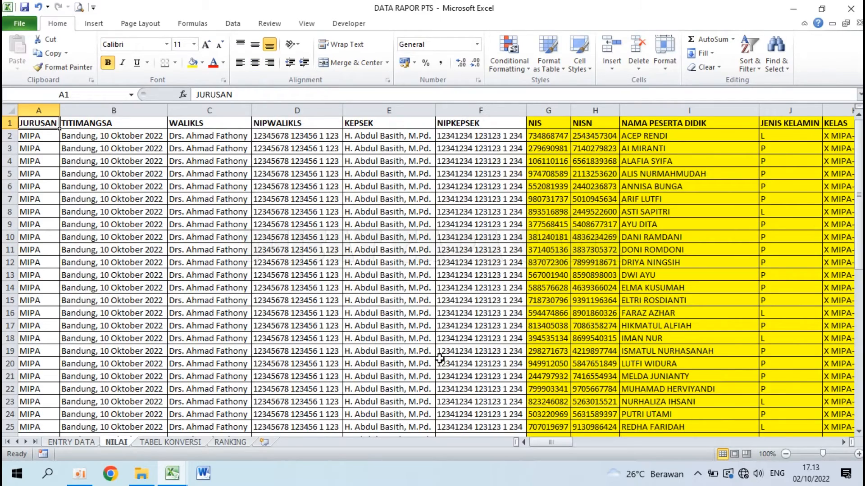
drag(554, 445, 282, 478)
click(120, 122)
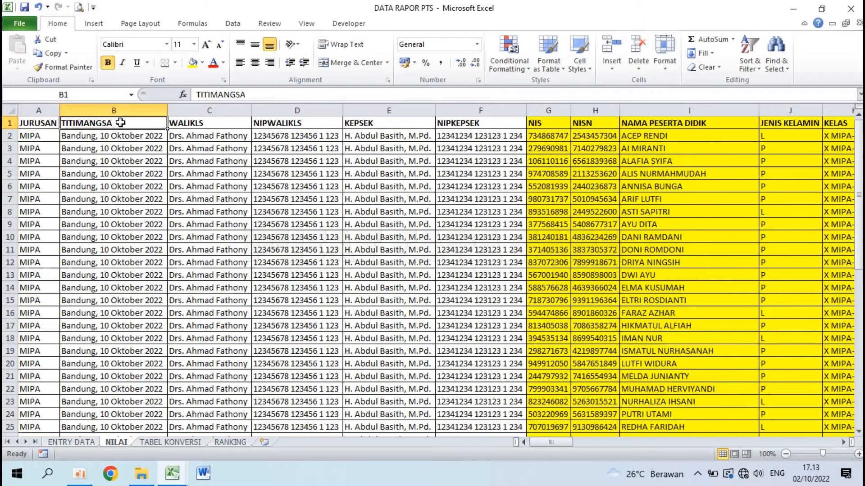
click(70, 444)
click(116, 442)
Step: Examine the MULAI, SAMPAI and PREDIKAT ranges for PENGETAHUAN & KETERAMPILAN on the TABEL KONVERSI sheet
click(168, 443)
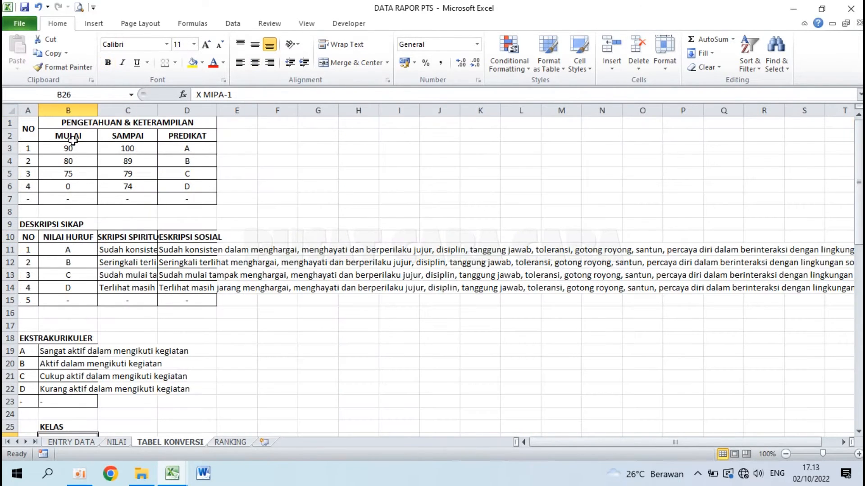
drag(66, 147, 180, 189)
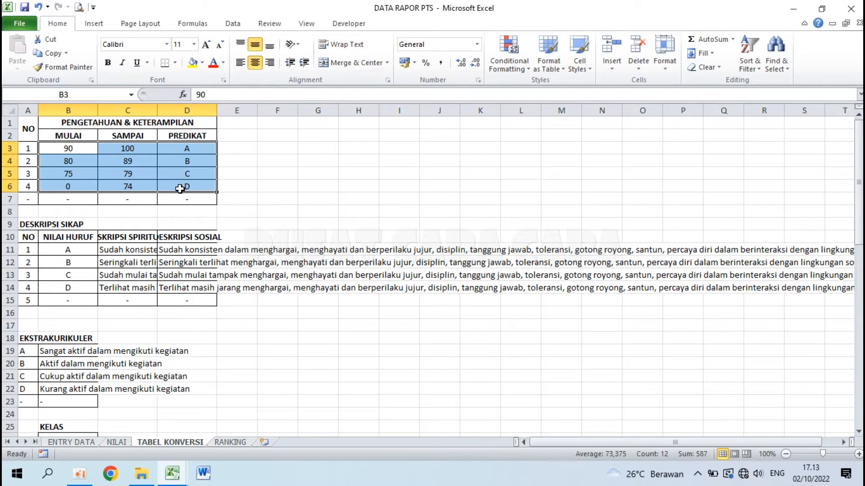
click(191, 148)
click(68, 150)
click(114, 147)
click(181, 163)
click(72, 162)
click(130, 163)
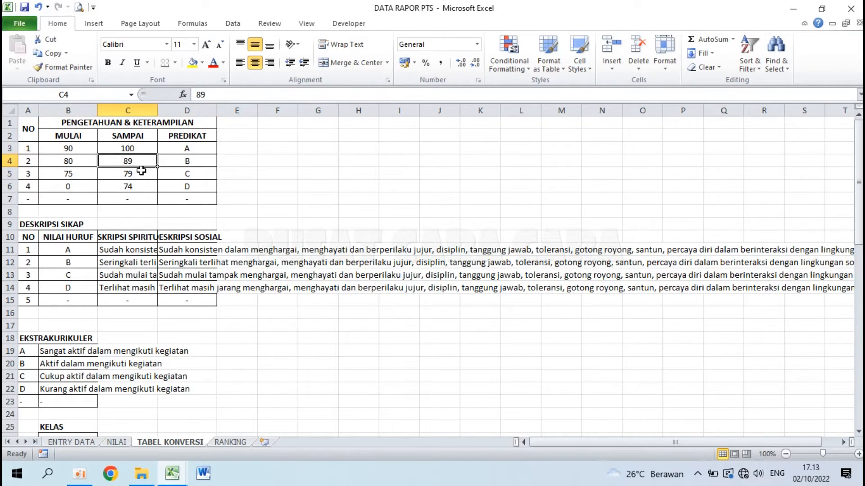
click(72, 149)
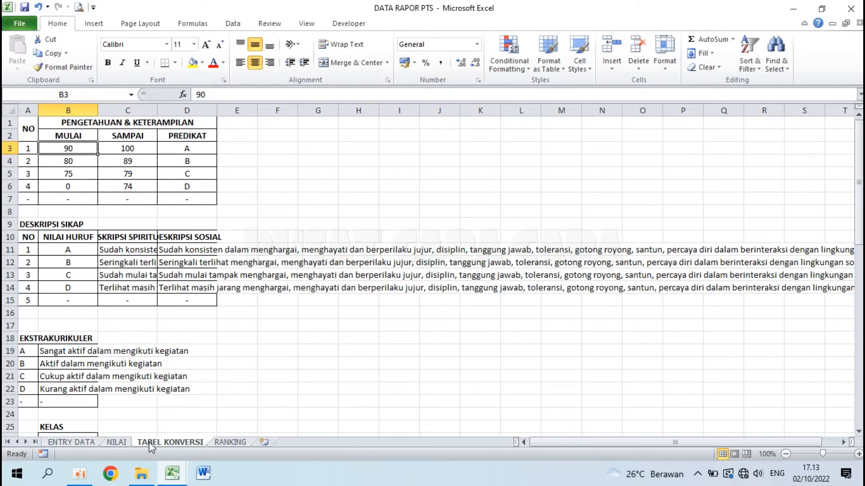
Step: Read the spiritual and social descriptions for each letter grade in the DESKRIPSI SIKAP table
click(72, 250)
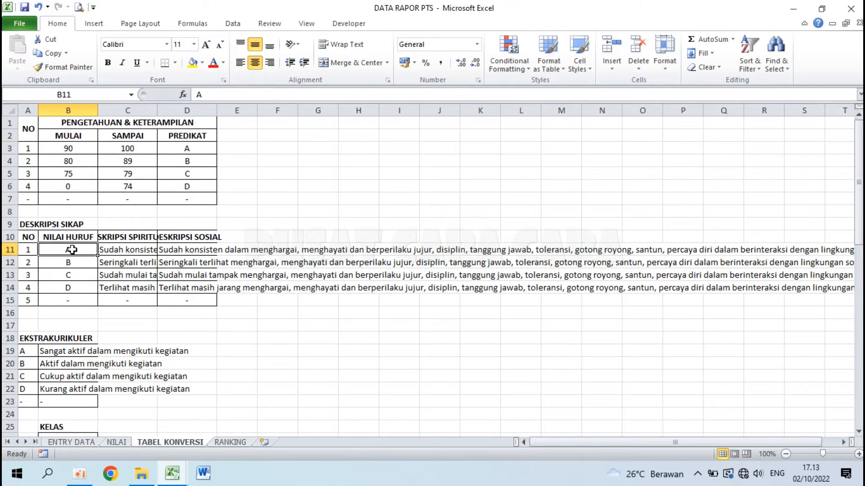
click(124, 251)
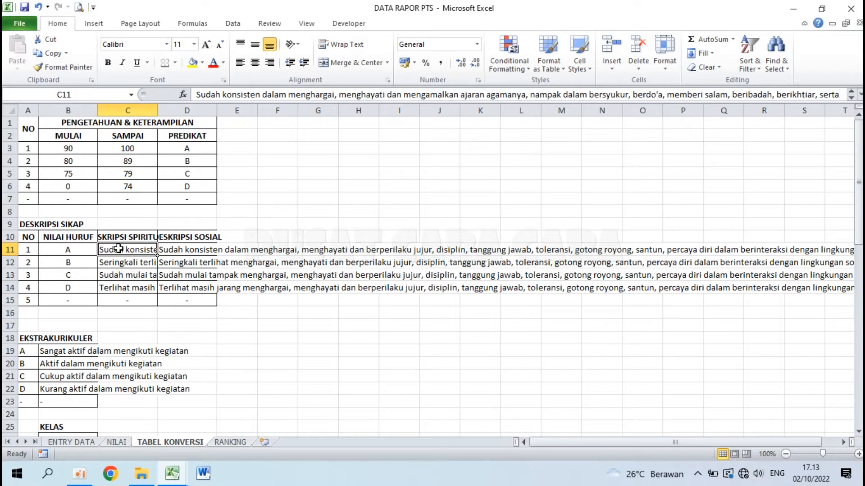
drag(197, 95, 378, 95)
key(Return)
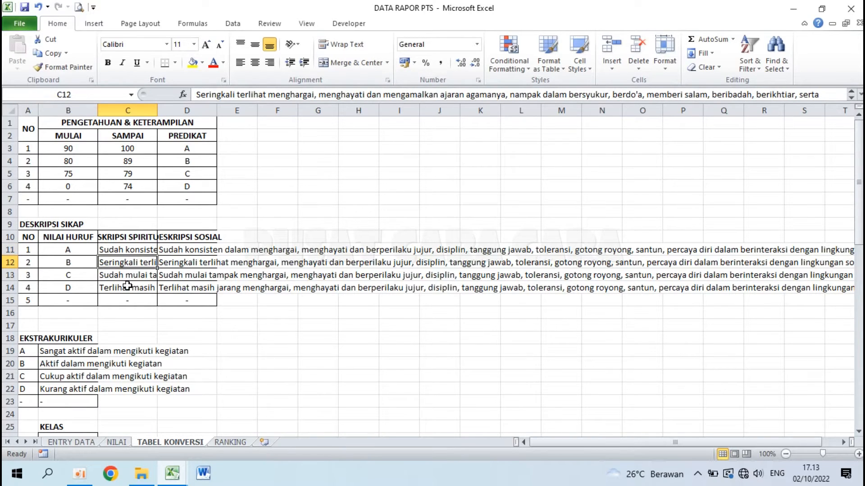
click(185, 249)
click(183, 265)
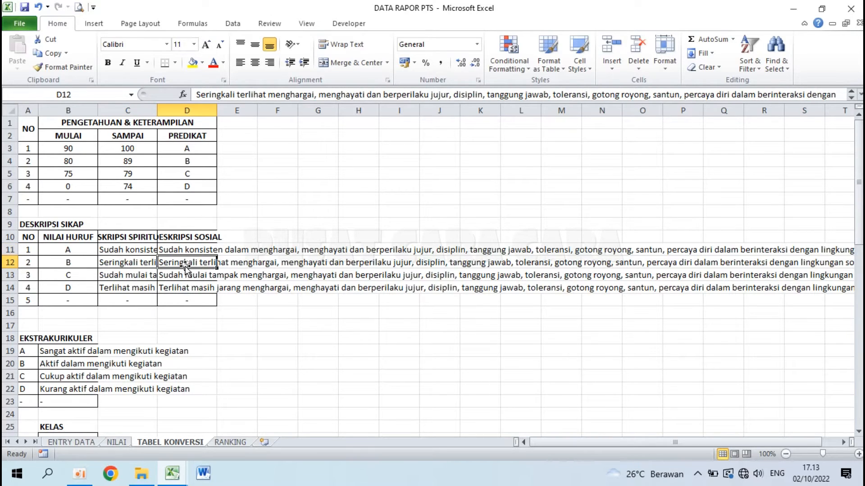
click(186, 276)
click(185, 285)
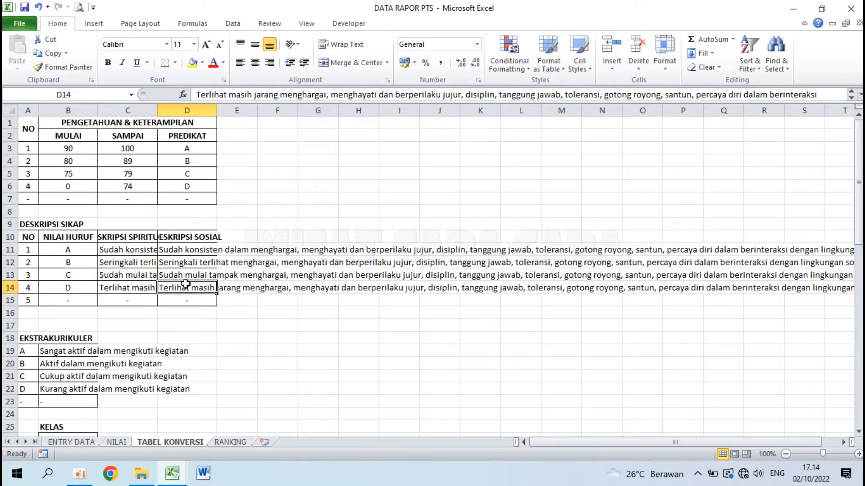
Step: Read the EKSTRAKURIKULER descriptions for grades A and B on the TABEL KONVERSI sheet
scroll(51, 320, down, 3)
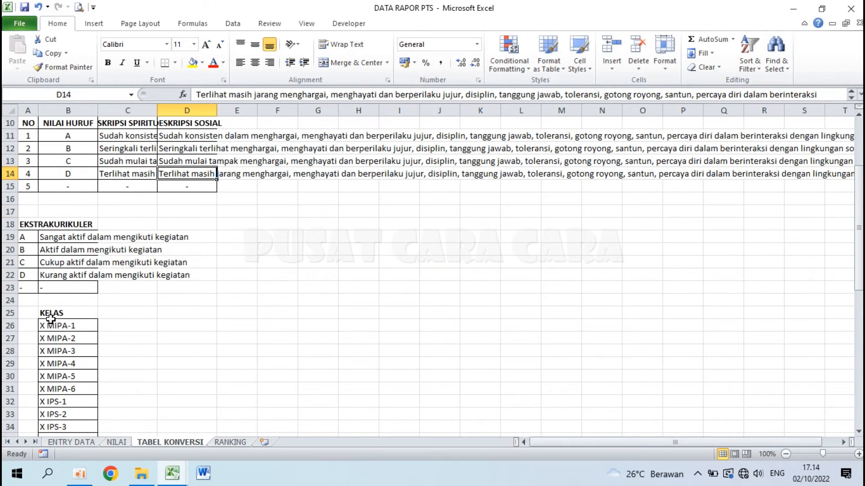
click(54, 239)
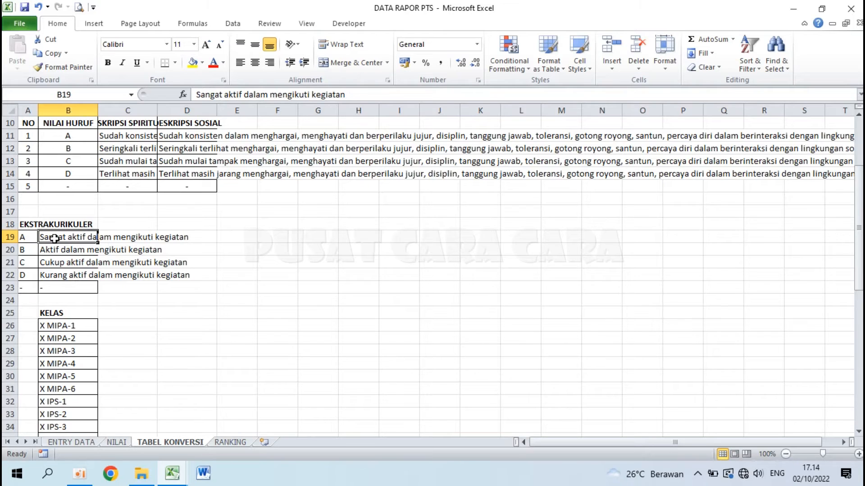
click(50, 250)
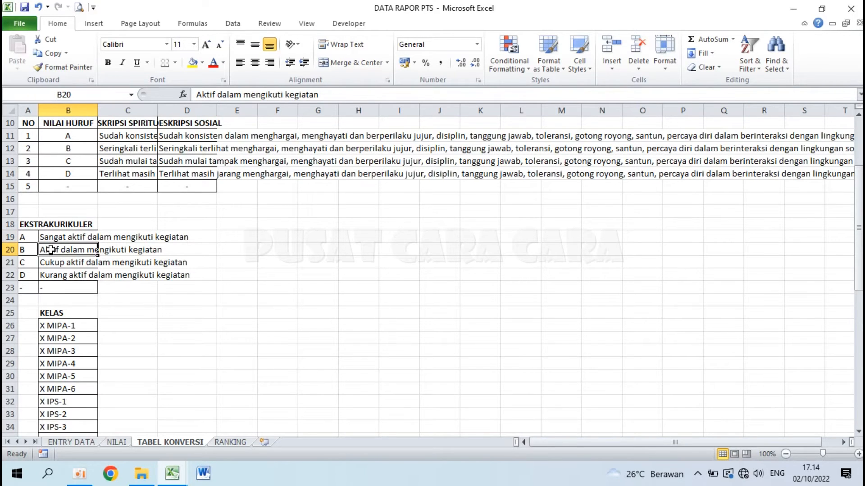
scroll(72, 292, up, 3)
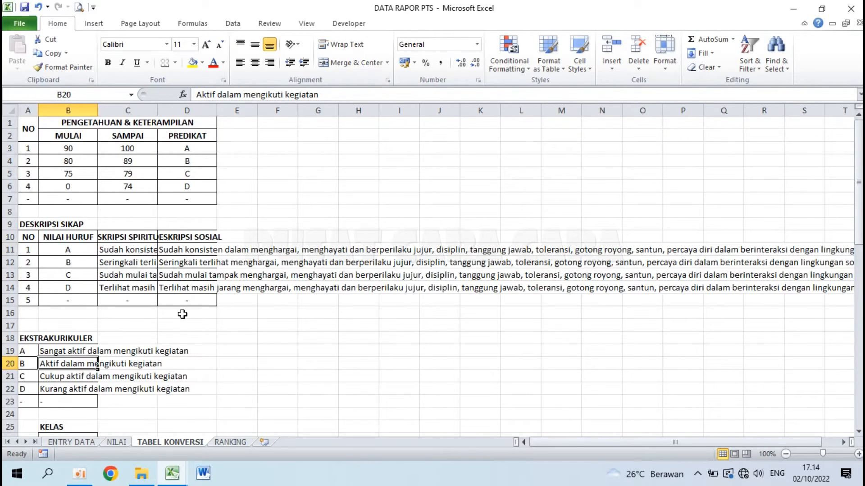
Step: Review the ENTRY DATA sheet from the class details and subject scores through to the extracurricular, attendance and ranking columns
click(73, 443)
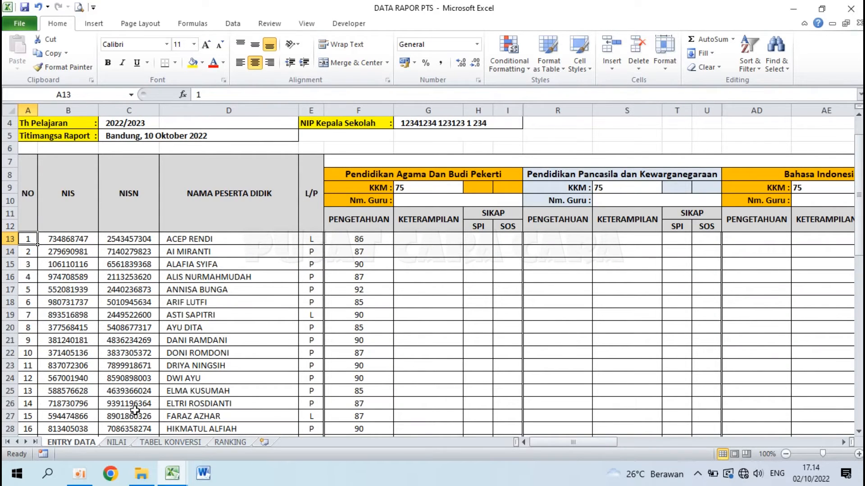
scroll(451, 322, up, 1)
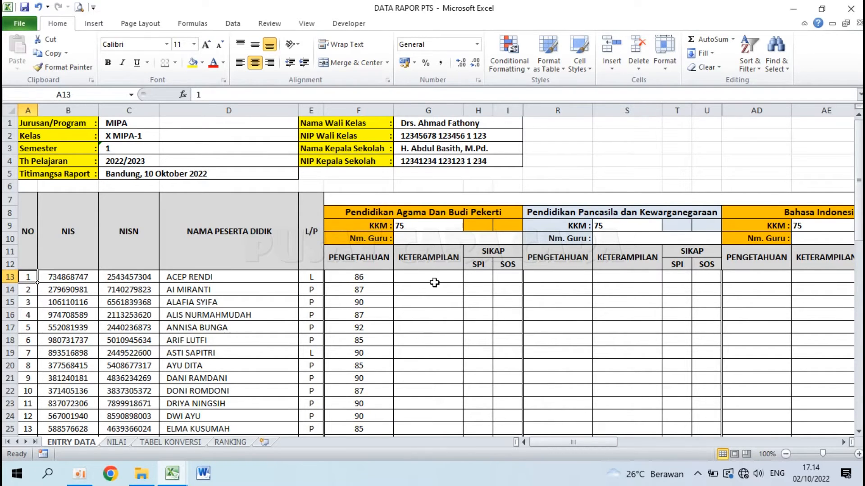
click(365, 278)
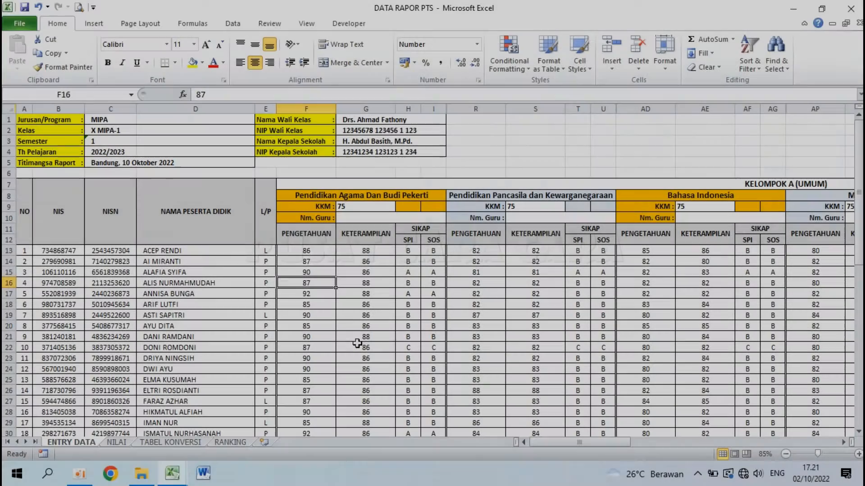
click(357, 345)
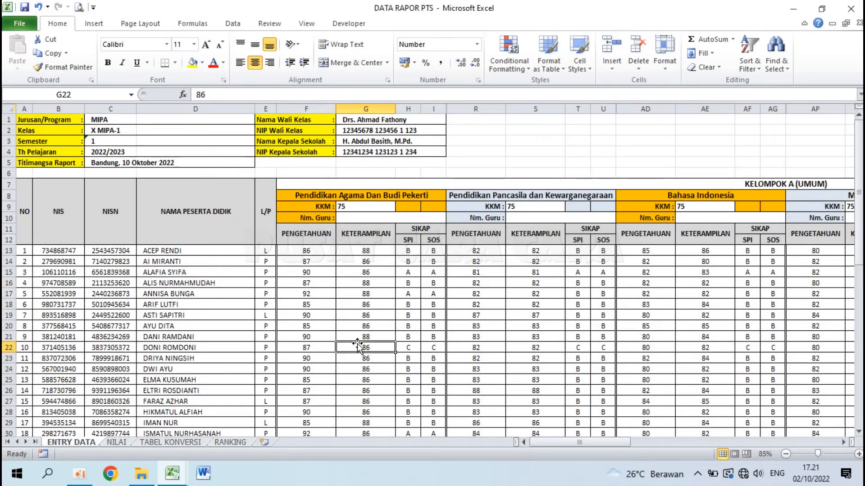
drag(546, 442, 793, 417)
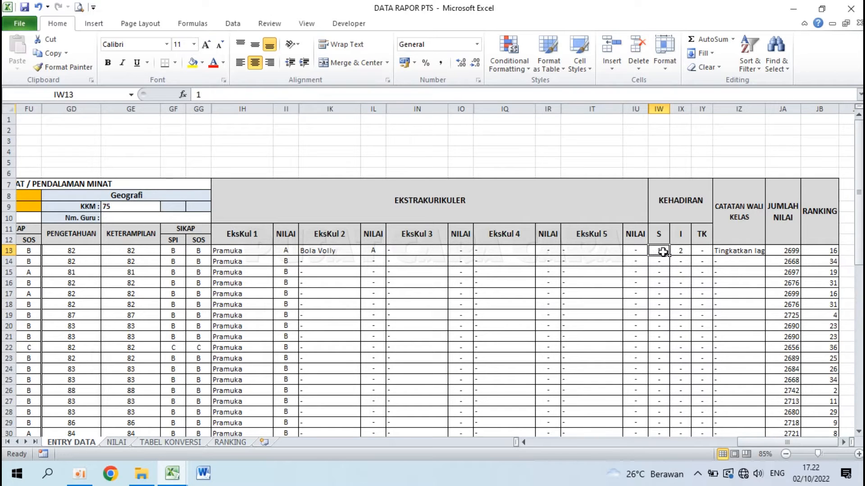
click(682, 251)
key(Home)
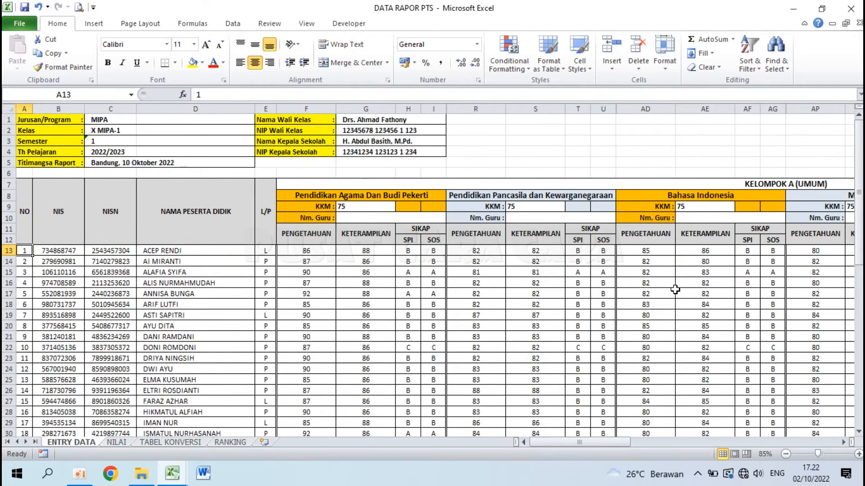
Step: Check the SPI attitude grades for Pendidikan Agama Dan Budi Pekerti in rows 15, 16 and 22
click(413, 272)
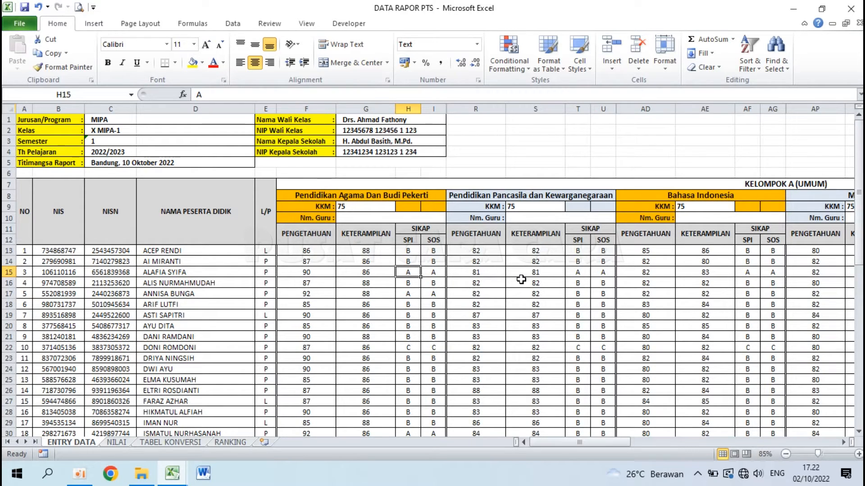
click(413, 283)
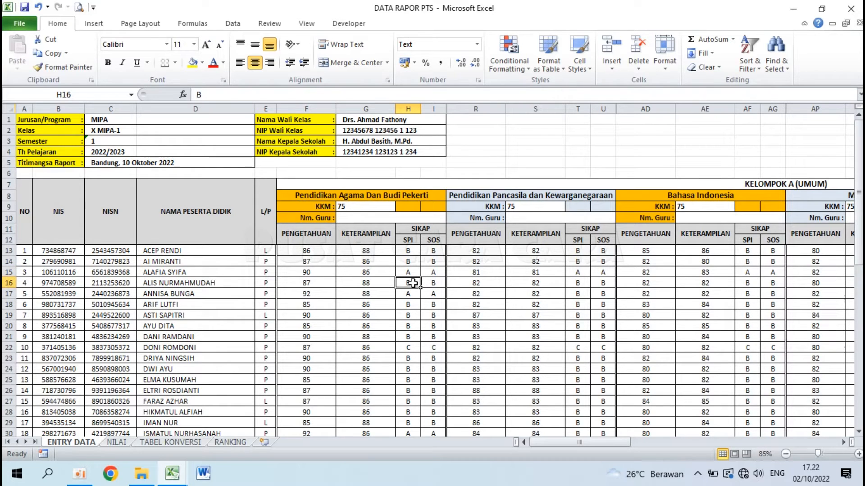
click(411, 349)
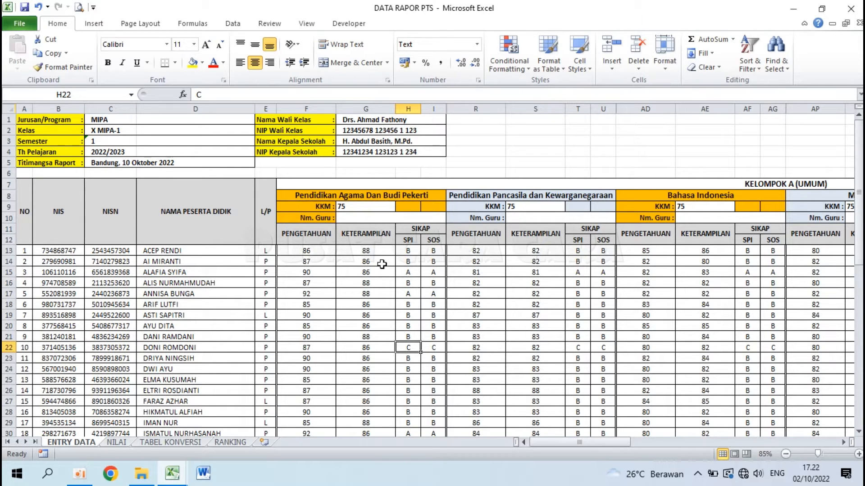
Step: Review the student names, total scores and rank numbers on the RANKING sheet
click(232, 441)
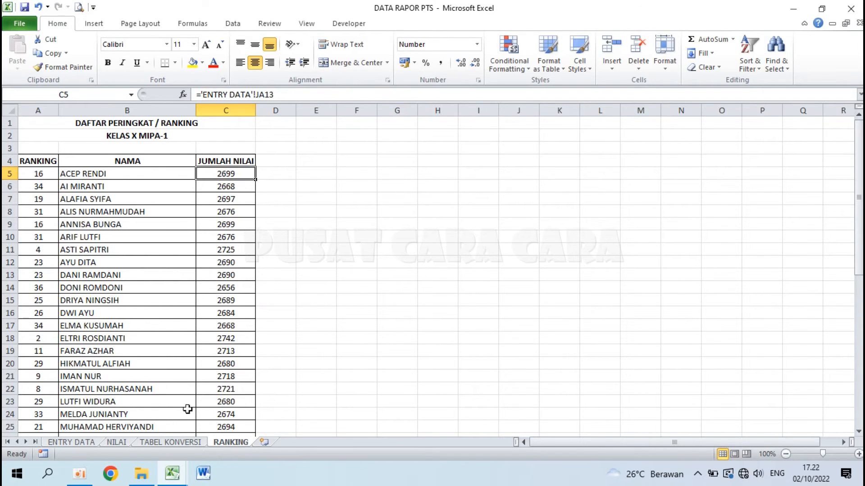
scroll(75, 298, down, 4)
scroll(75, 299, up, 4)
click(91, 174)
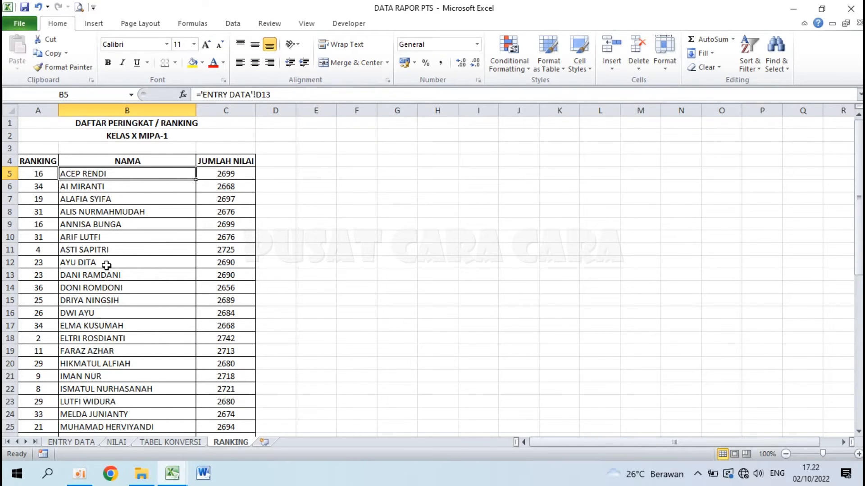
scroll(95, 265, down, 3)
scroll(94, 265, up, 3)
Step: Sort the ranking table A4:C40 by JUMLAH NILAI from largest to smallest and check the first two ranks
drag(31, 161, 232, 329)
click(233, 25)
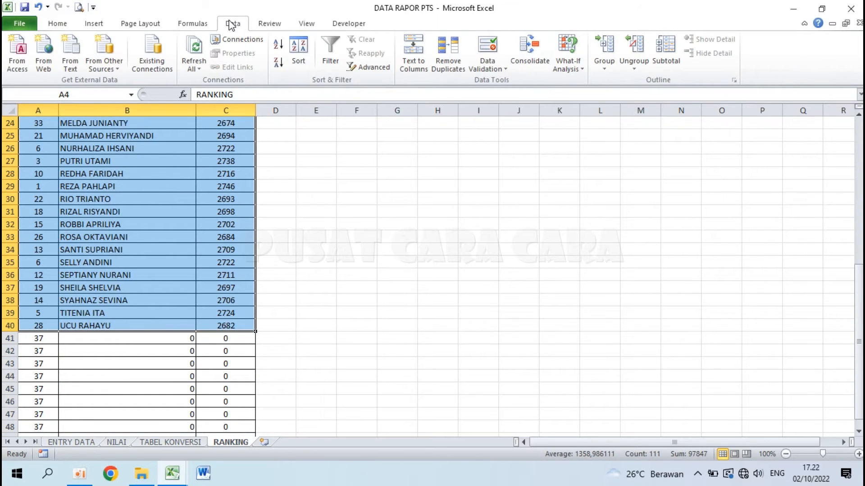
click(290, 53)
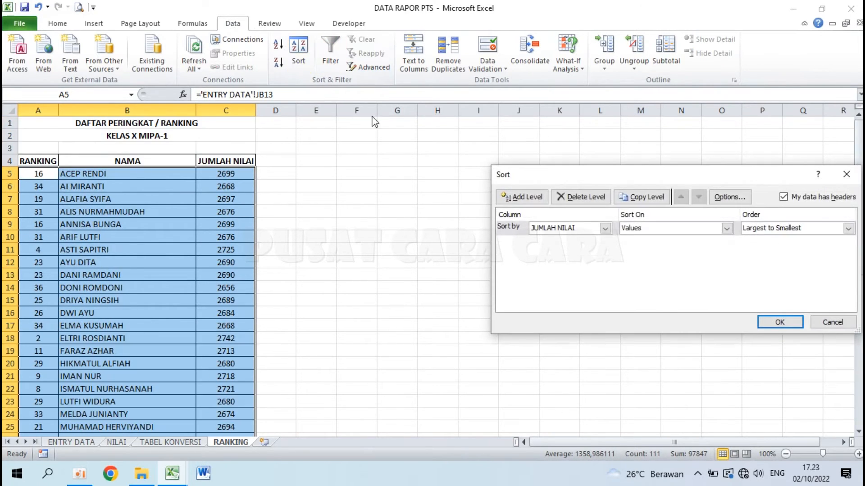
click(605, 229)
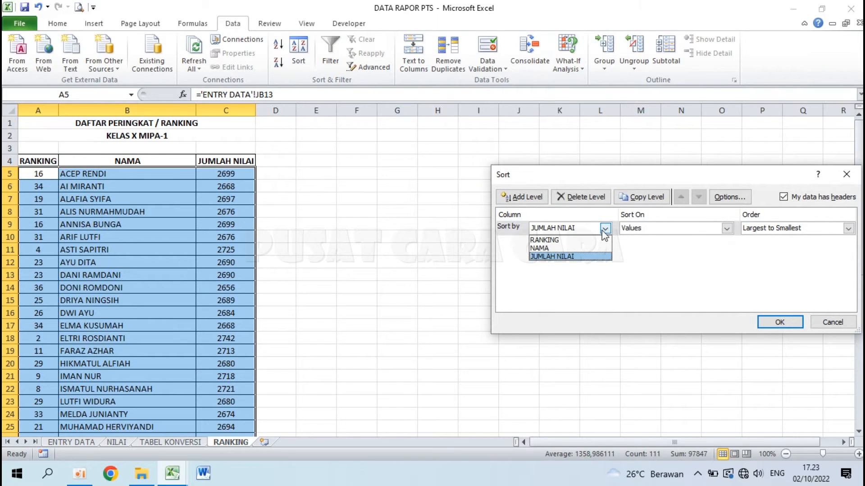
click(592, 256)
click(776, 322)
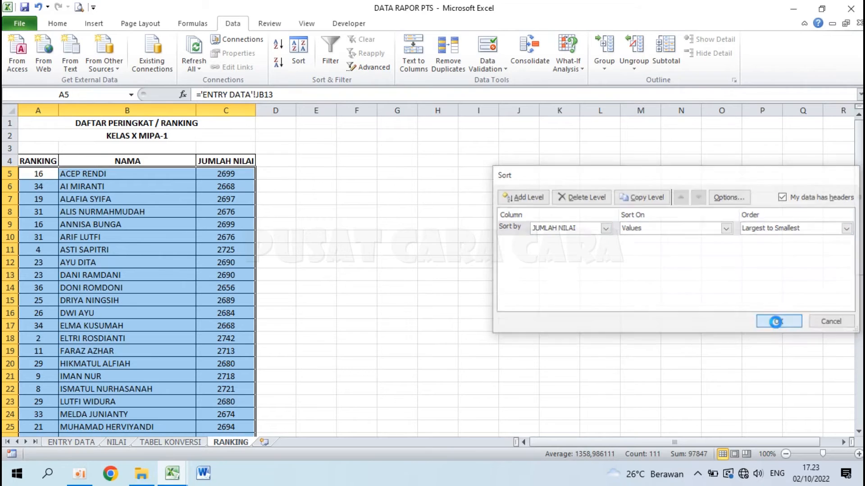
click(37, 176)
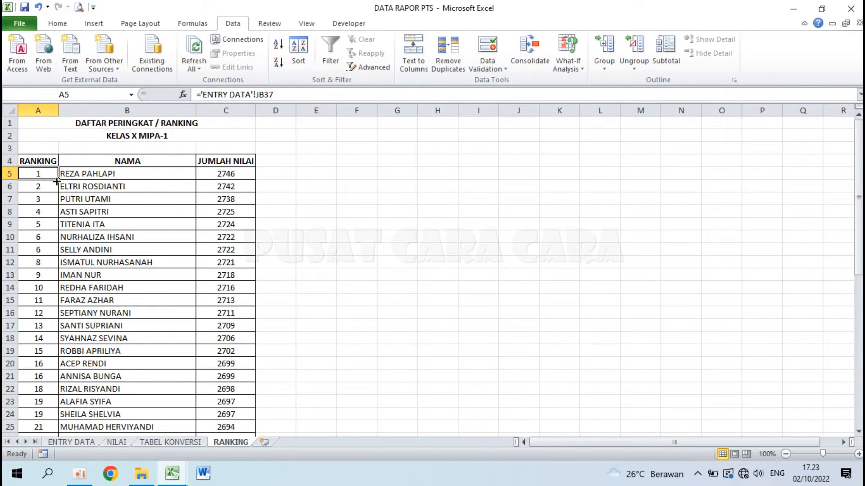
click(49, 187)
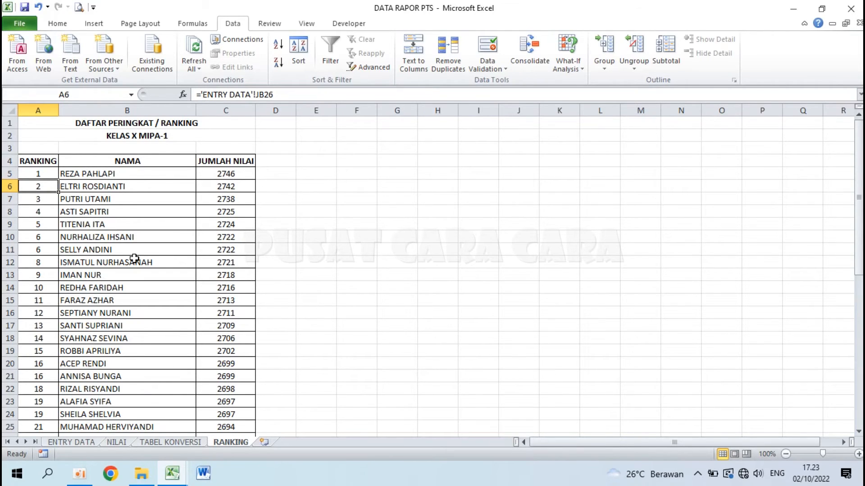
Step: Undo the sort of the ranking table and deselect the range
key(ctrl+z)
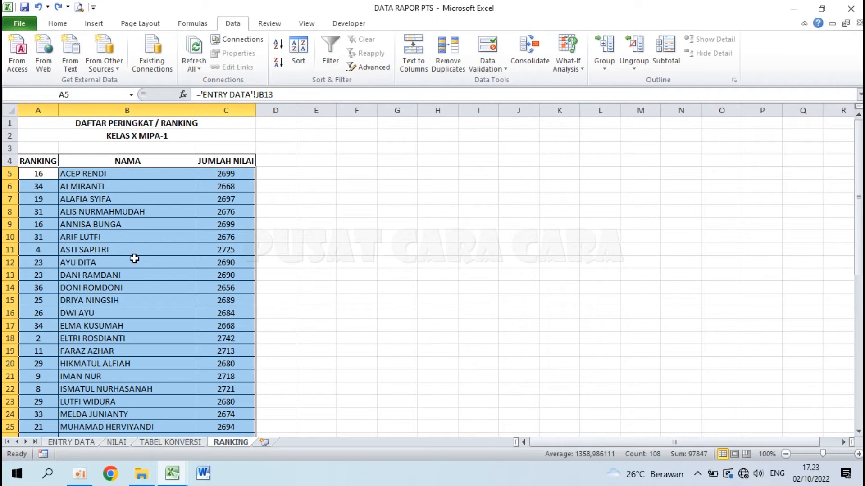
click(184, 141)
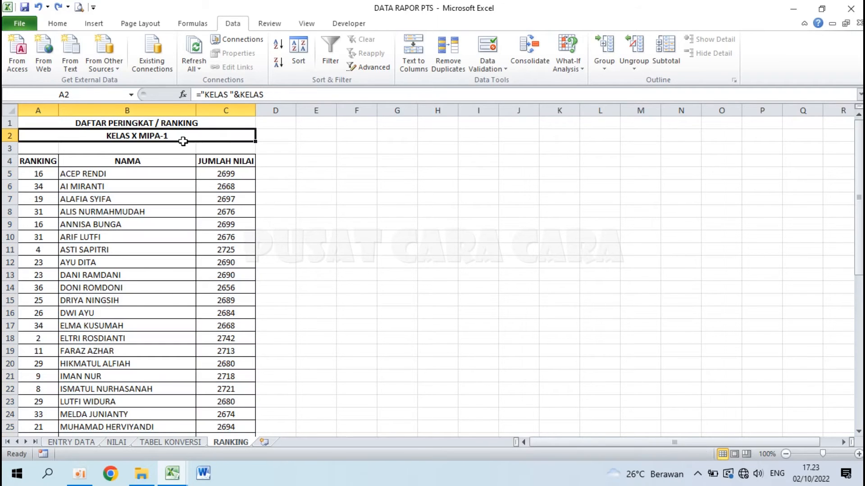
click(92, 174)
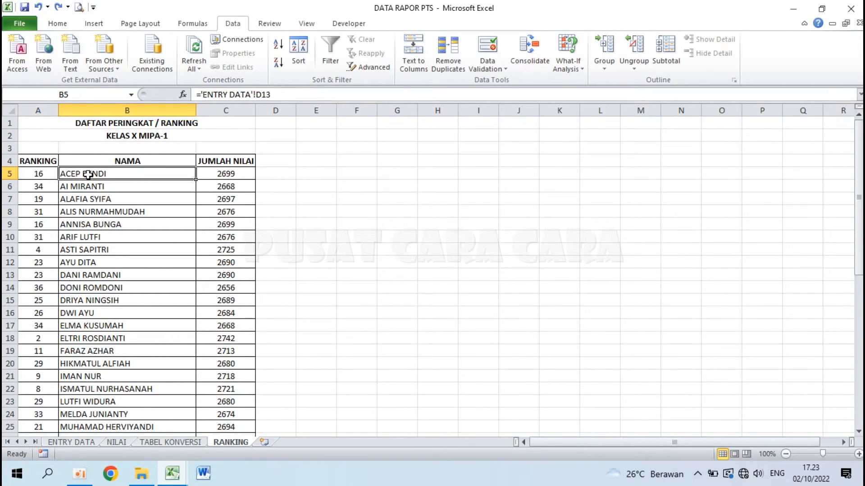
click(55, 22)
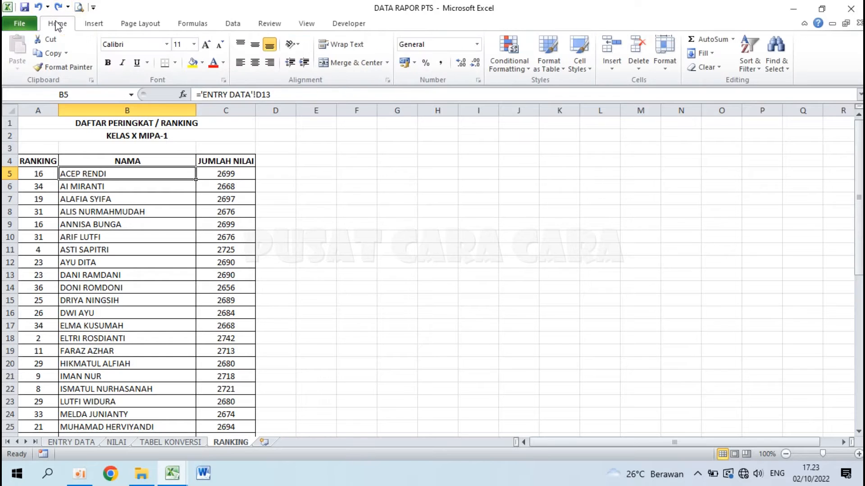
Step: Save and close the DATA RAPOR PTS workbook, and close the NILAI SEJARAH GENAP workbook without saving its changes
click(72, 442)
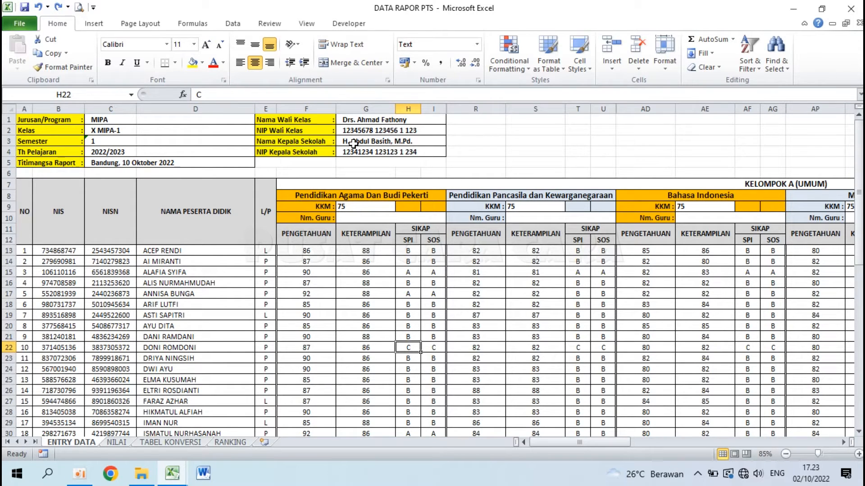
click(25, 8)
click(860, 23)
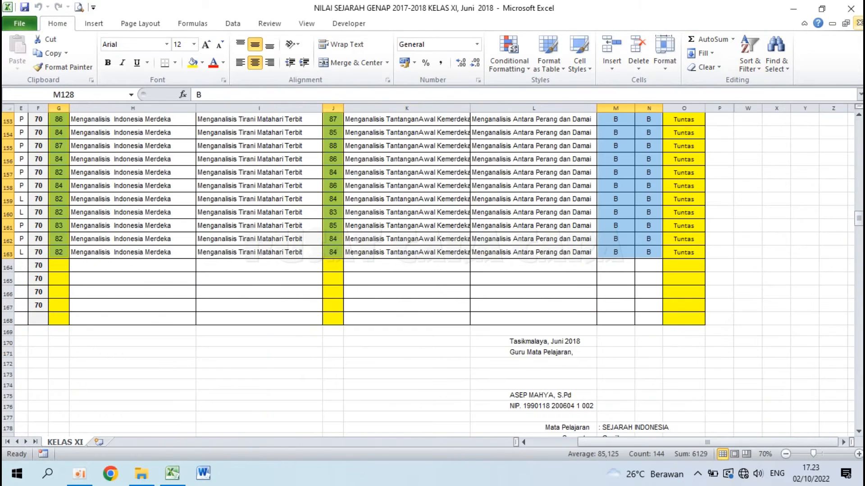
click(859, 24)
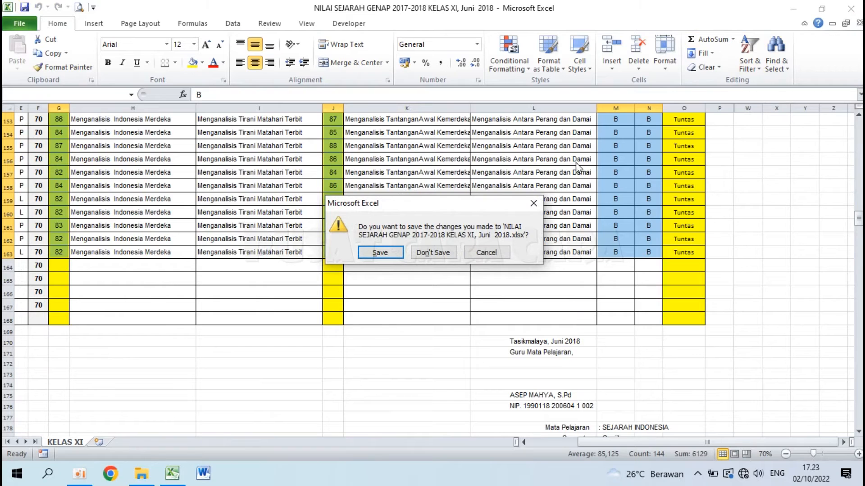
click(424, 254)
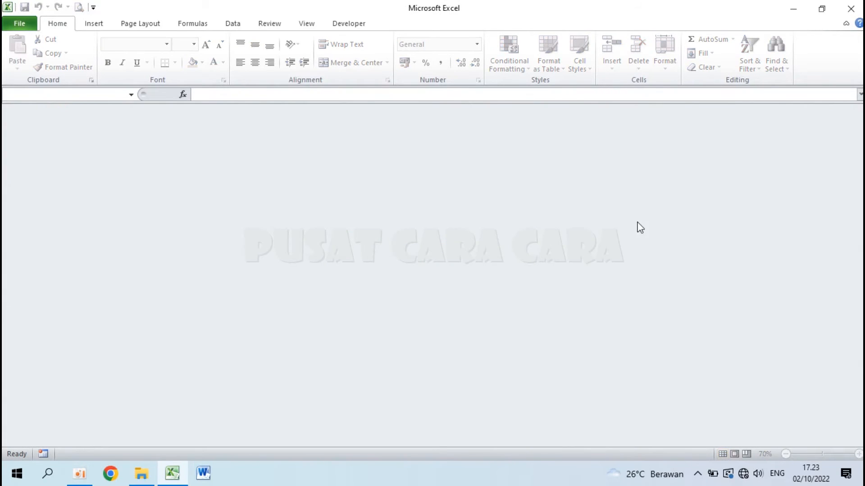
Step: Open the CETAK RAPOR document from the FORMAT RAPORT folder in Word and allow its SQL command to run
click(141, 473)
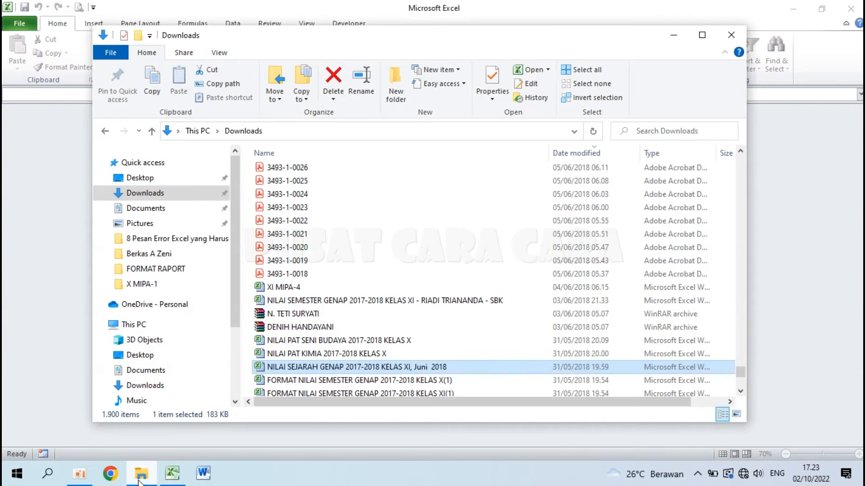
click(192, 268)
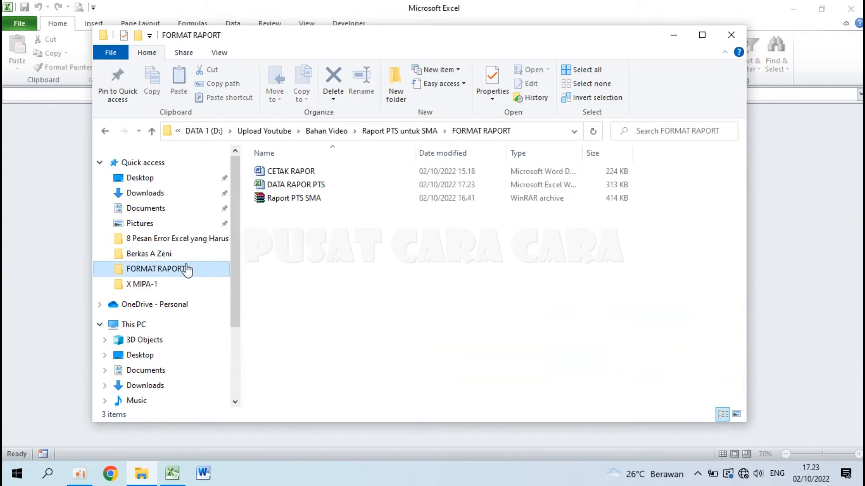
click(313, 175)
double_click(314, 173)
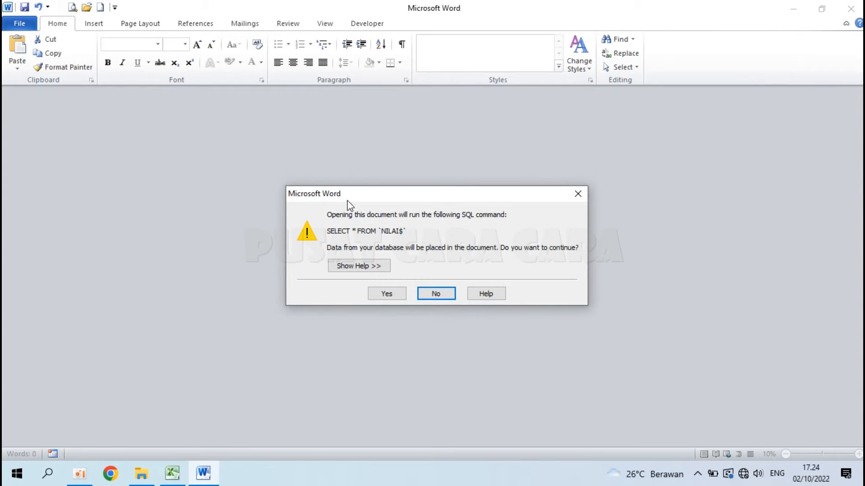
click(390, 293)
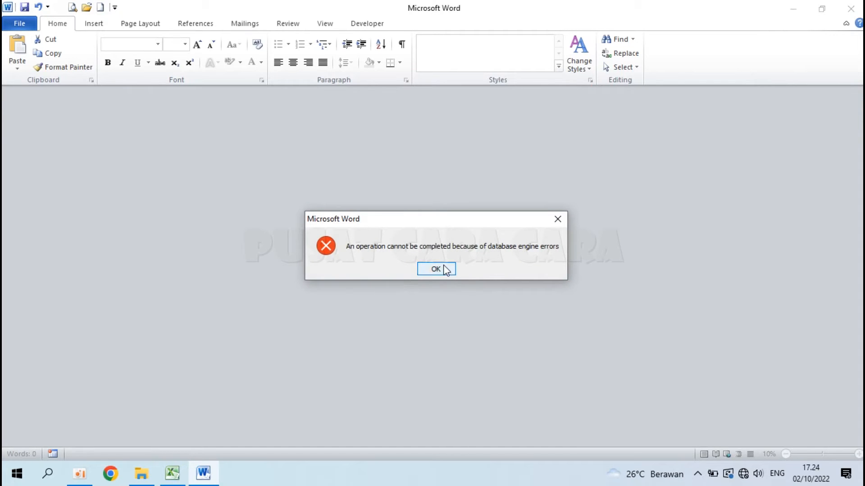
Step: Dismiss the database engine errors and cancel the Data Link Properties for the old data source
click(442, 269)
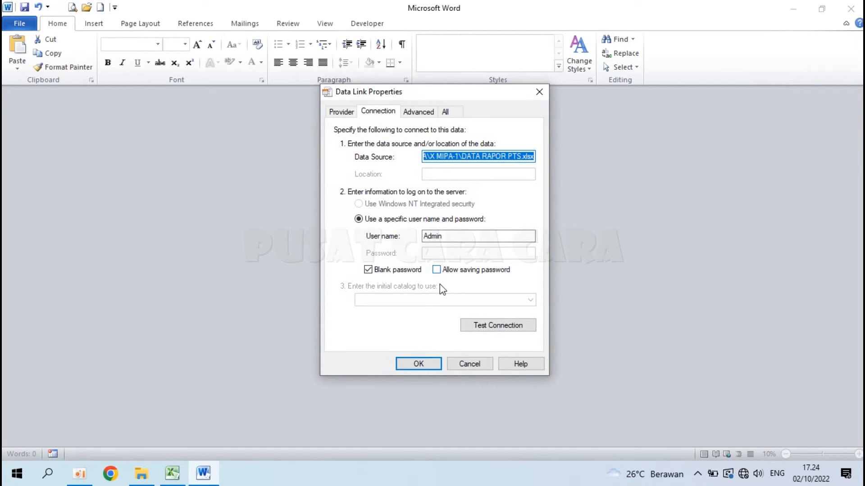
click(464, 364)
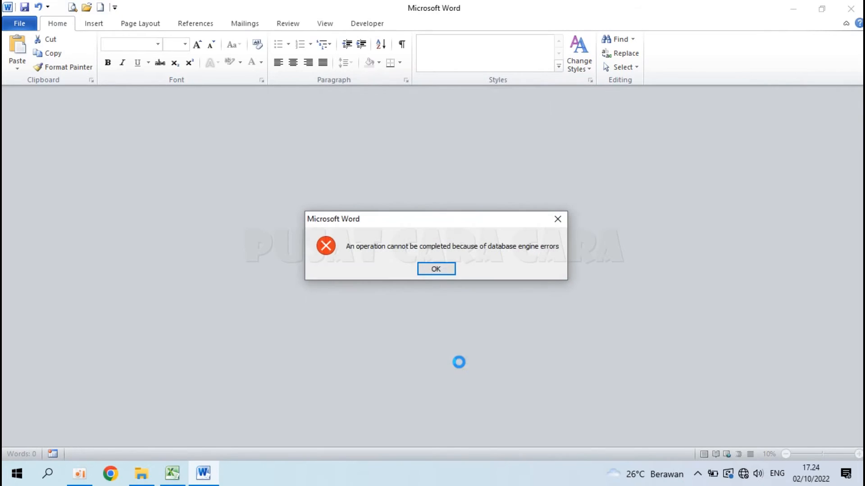
click(445, 269)
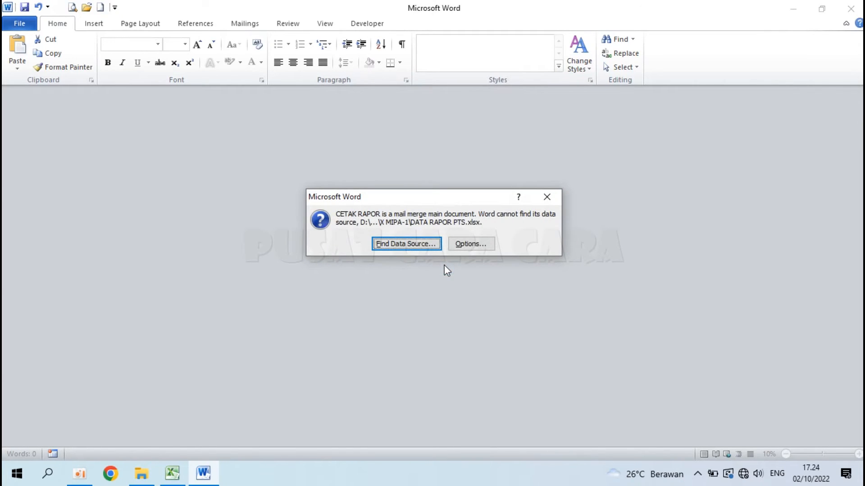
Step: Choose the DATA RAPOR PTS workbook from the FORMAT RAPORT folder as the document's mail merge data source
click(407, 245)
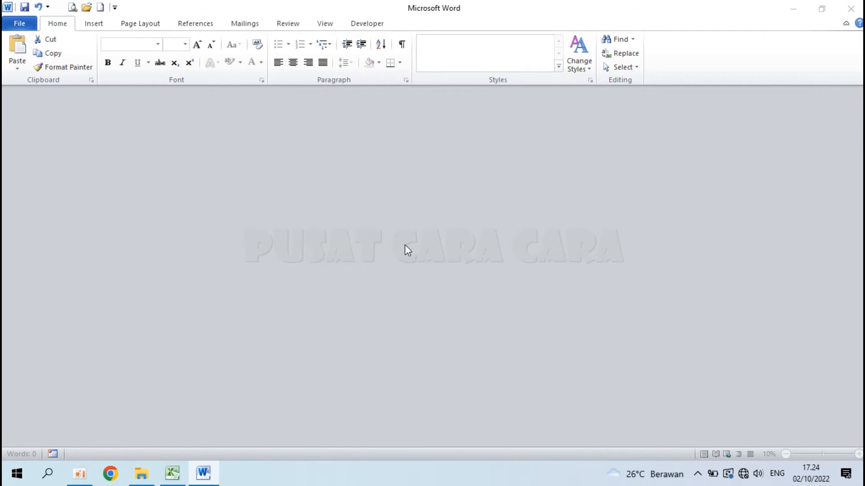
drag(132, 182, 125, 128)
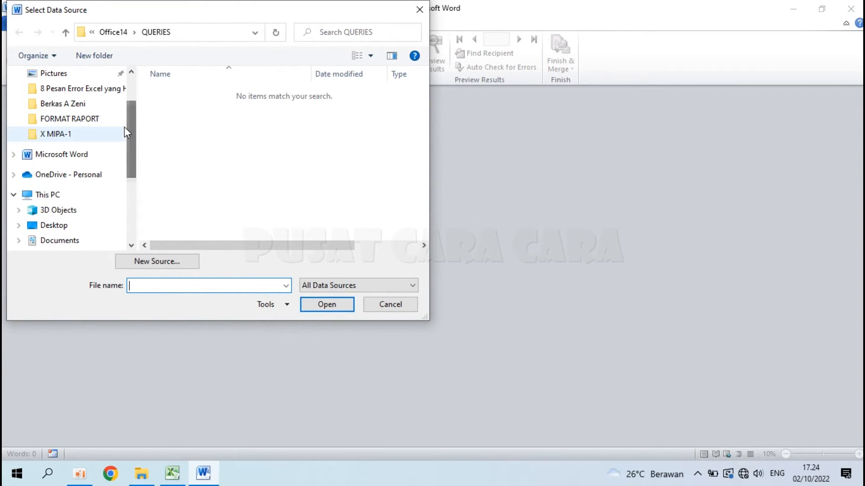
click(87, 121)
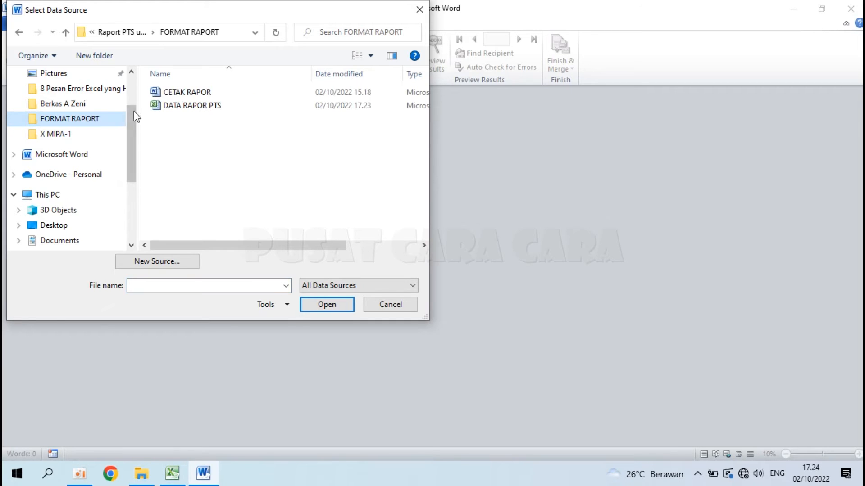
click(211, 110)
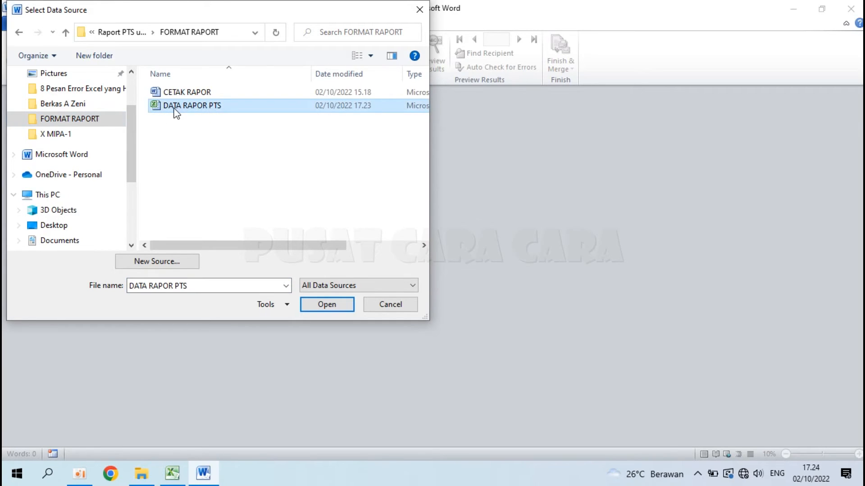
click(327, 305)
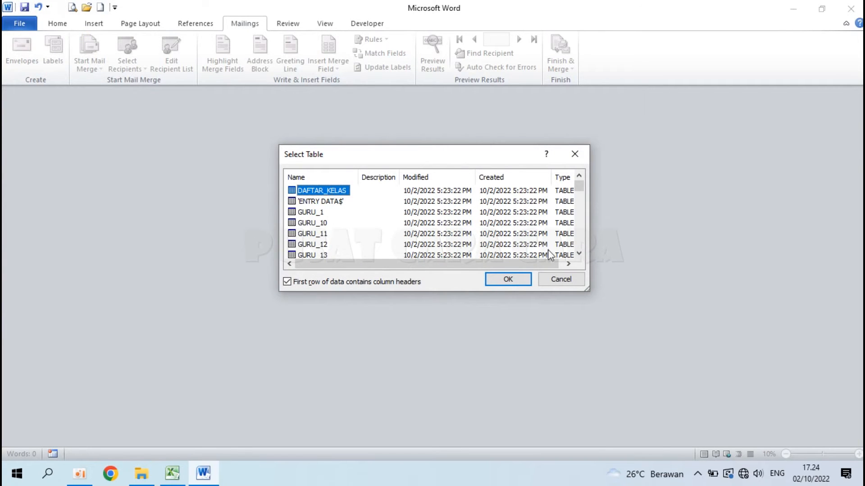
Step: Select the NILAI$ table, with column headers in its first row, as the merge data and load the document
drag(578, 255, 579, 255)
click(307, 202)
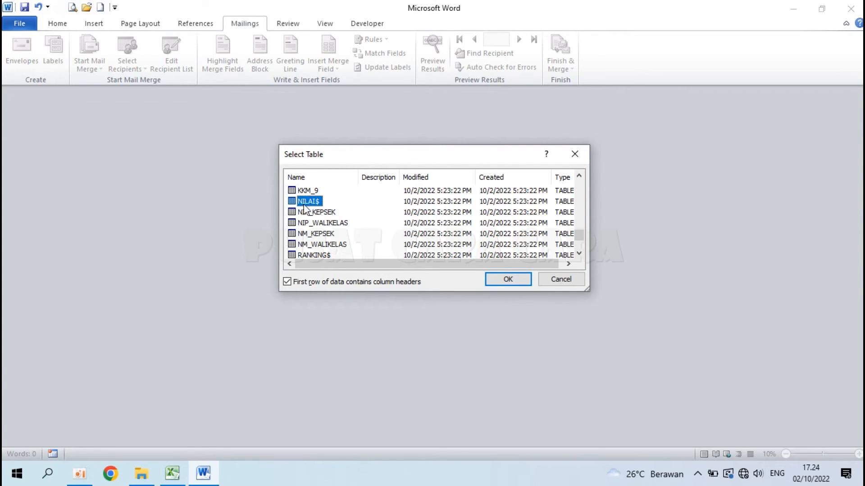
click(514, 280)
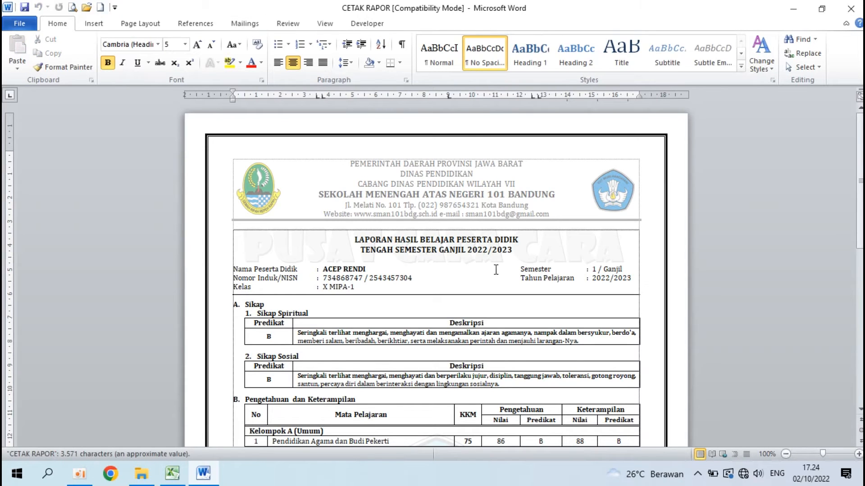
Step: Show the merge field codes, examine them through to the signature block, and switch the results preview back on
click(247, 25)
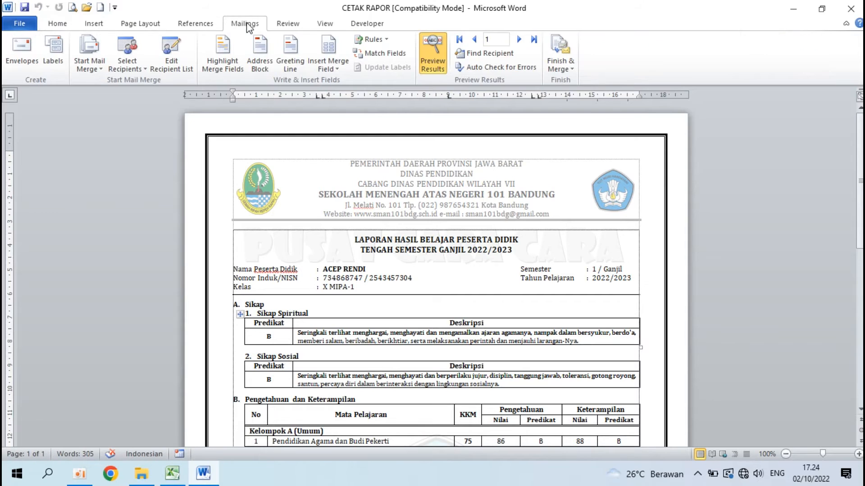
click(436, 58)
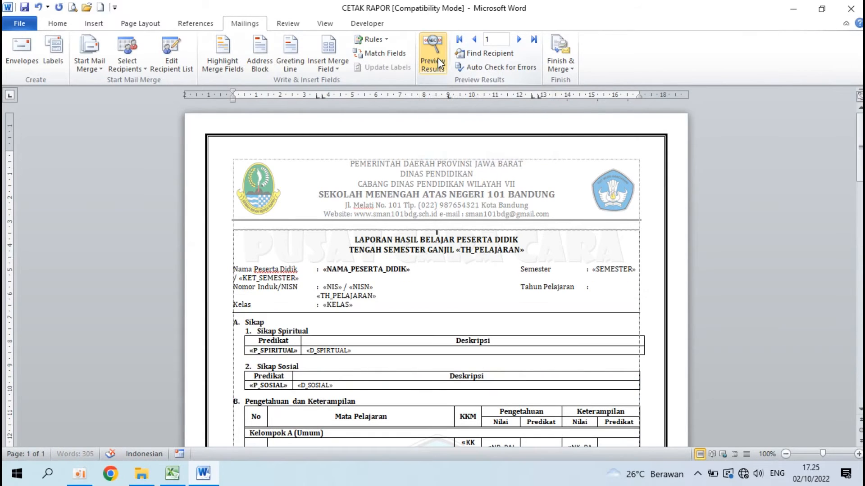
scroll(507, 265, down, 10)
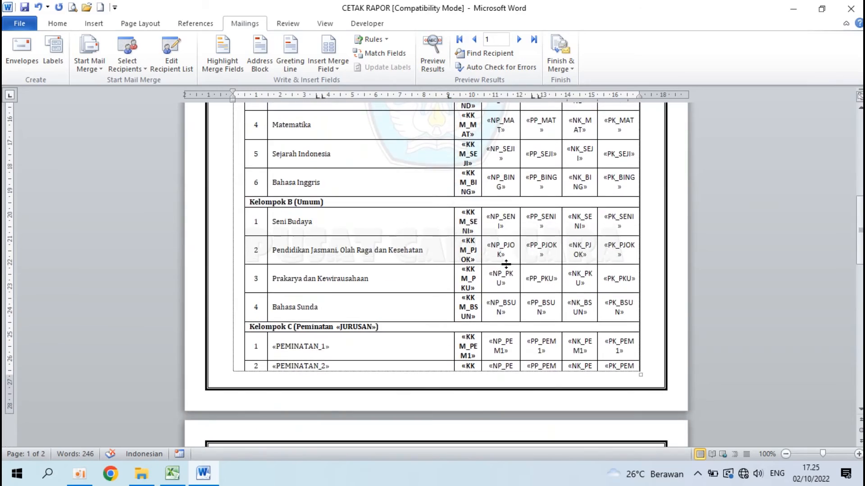
scroll(506, 265, down, 8)
scroll(508, 270, down, 8)
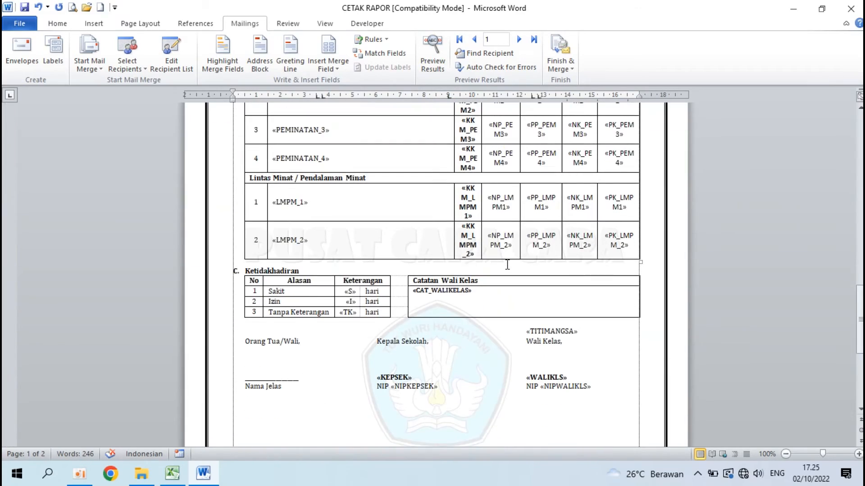
scroll(507, 265, up, 20)
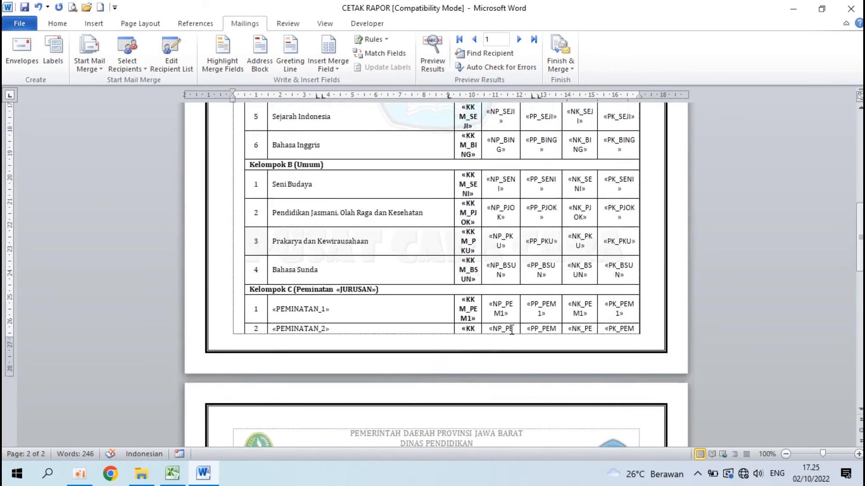
click(439, 49)
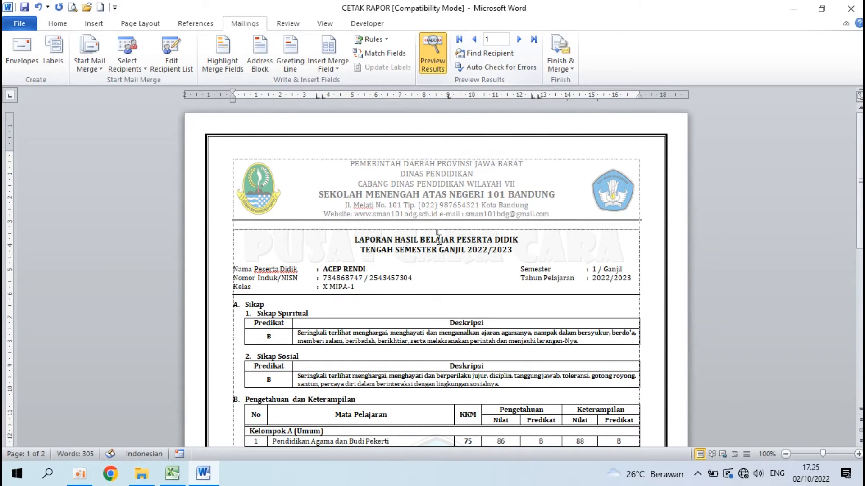
Step: Open the page header for editing and highlight the letterhead text from the first line to the address line
ctrl+scroll(371, 270, up, 2)
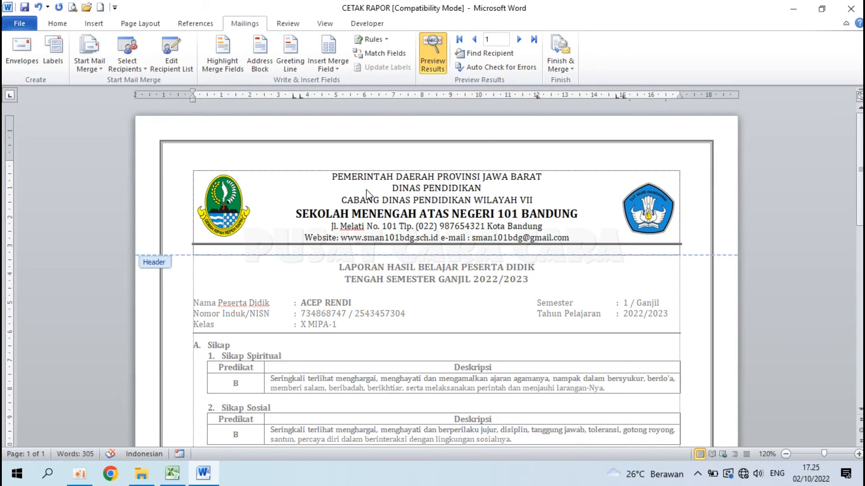
double_click(367, 190)
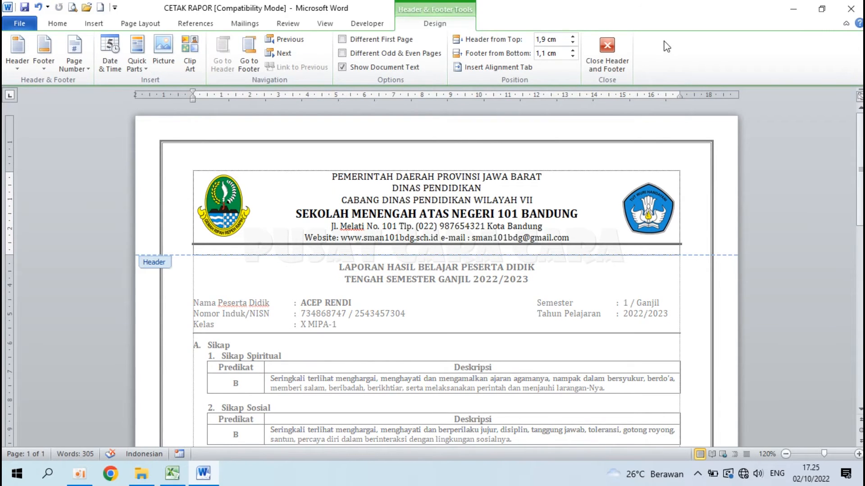
click(608, 50)
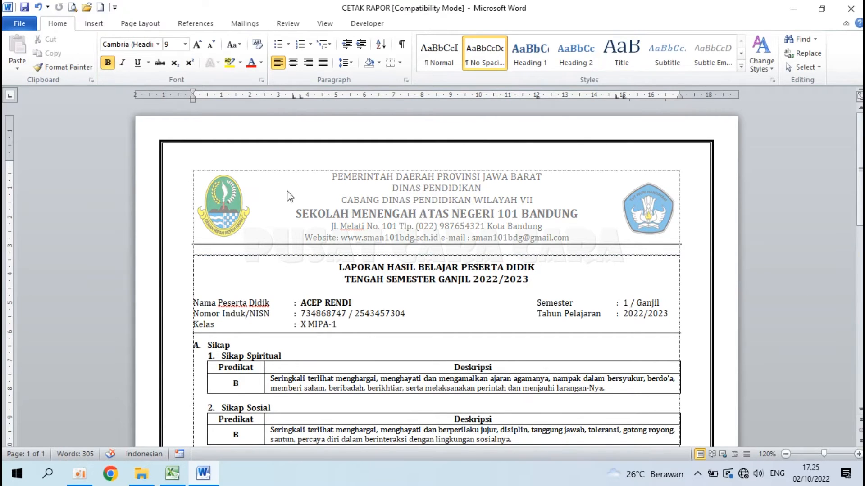
double_click(422, 201)
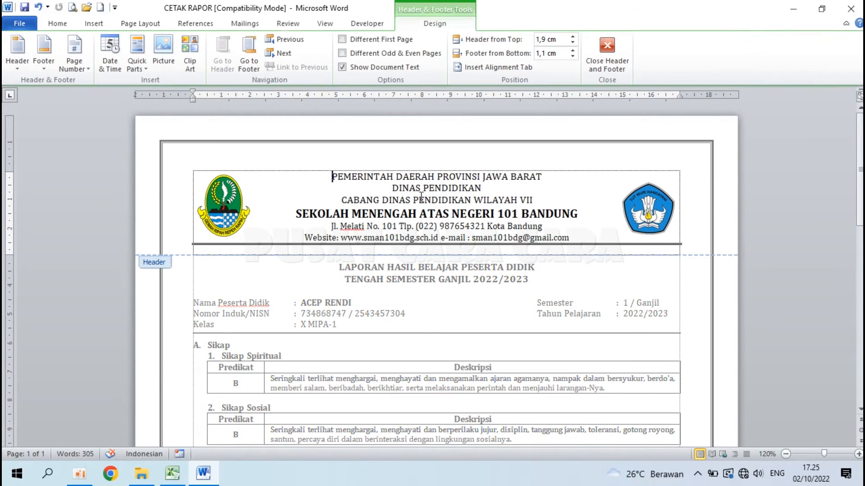
drag(328, 175, 535, 230)
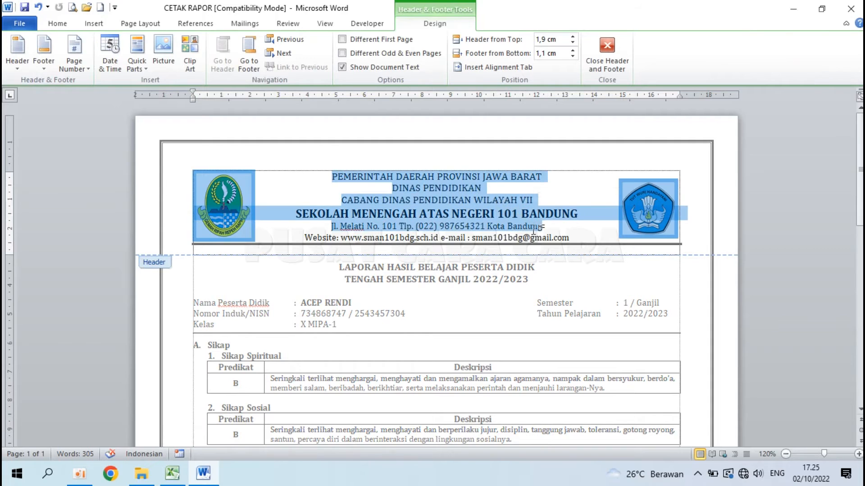
click(535, 230)
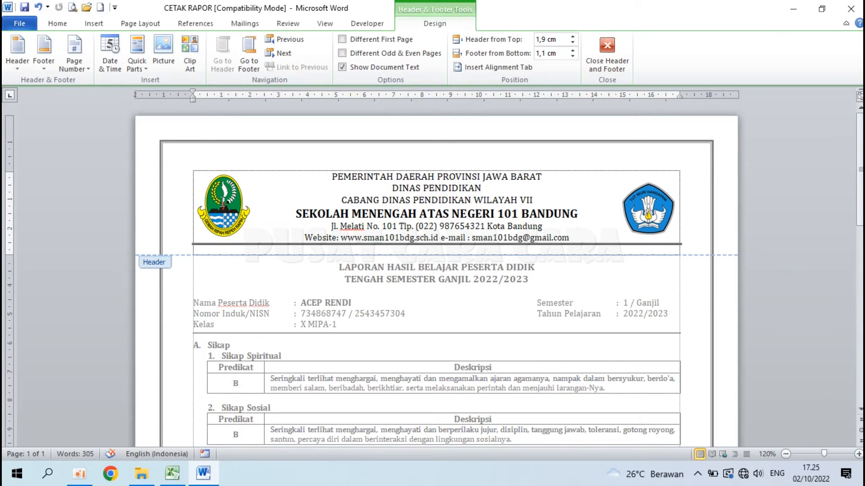
Step: Open the picture replacement browser for the green provincial emblem in the header, cancel it and deselect the emblem
right_click(223, 204)
click(268, 297)
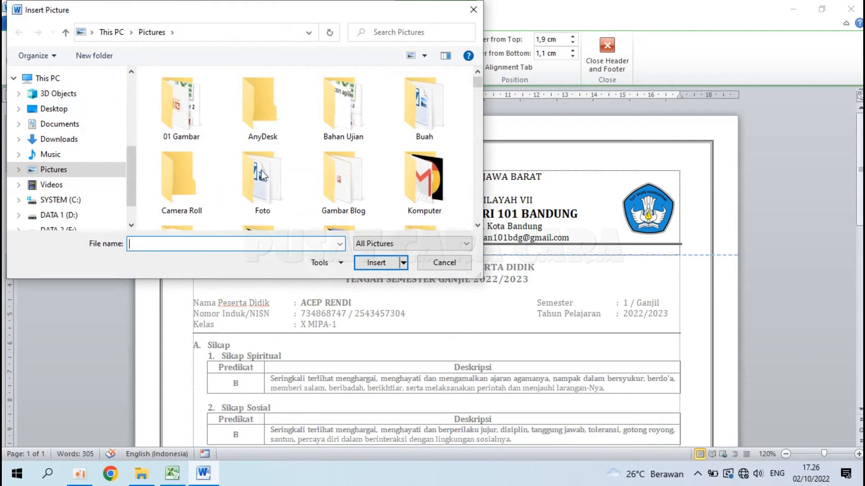
click(441, 265)
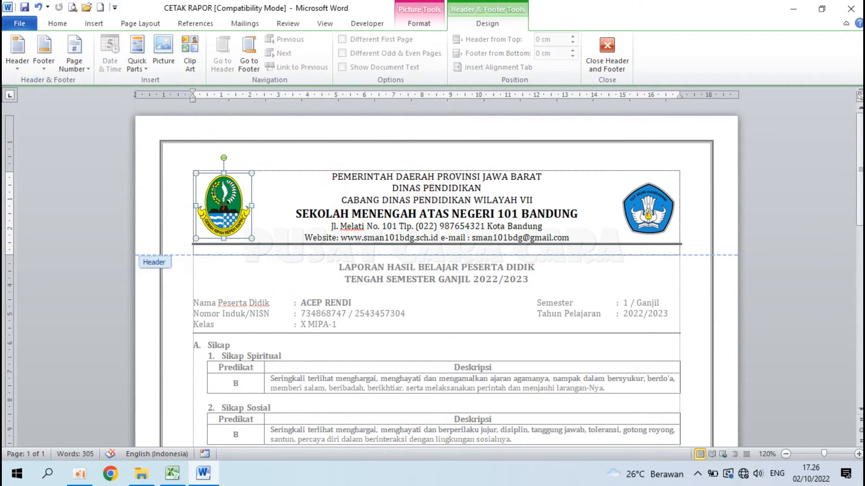
click(467, 213)
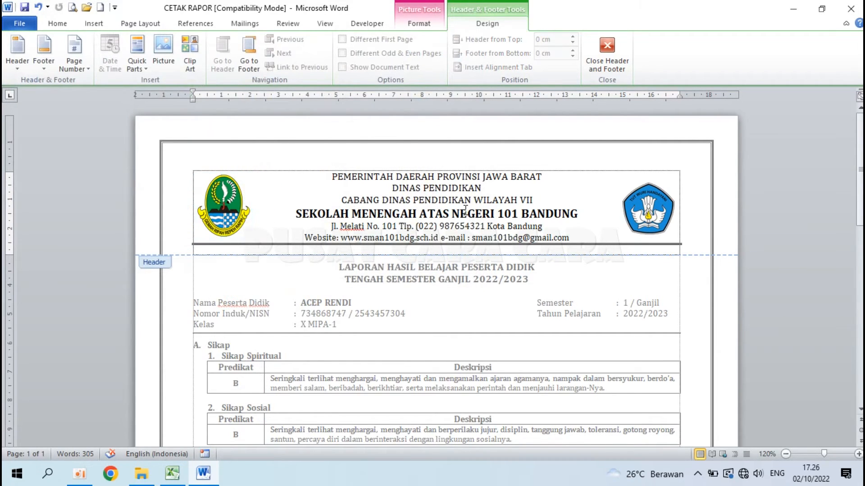
Step: Select the blue Tut Wuri Handayani logo in the header with Select Objects, open its picture replacement browser and cancel it
right_click(651, 217)
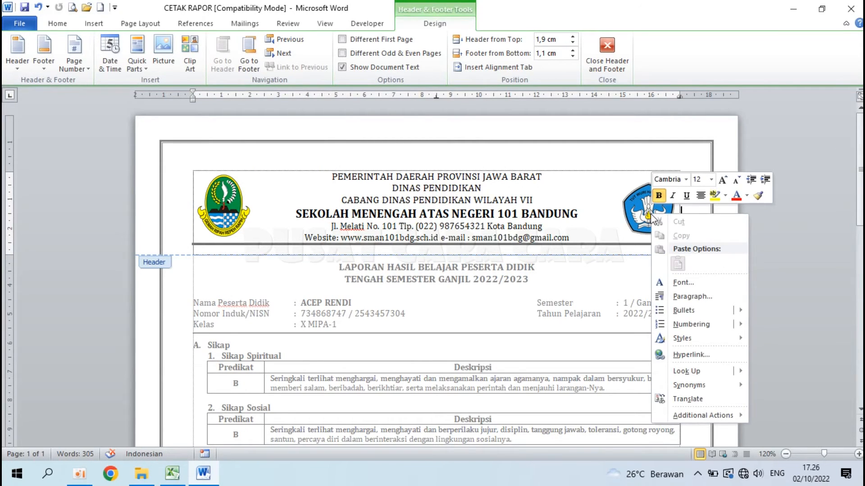
key(Escape)
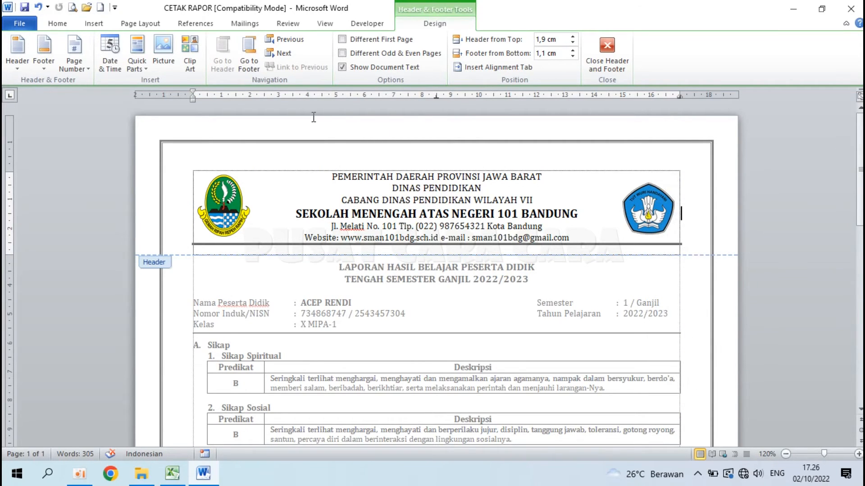
click(57, 24)
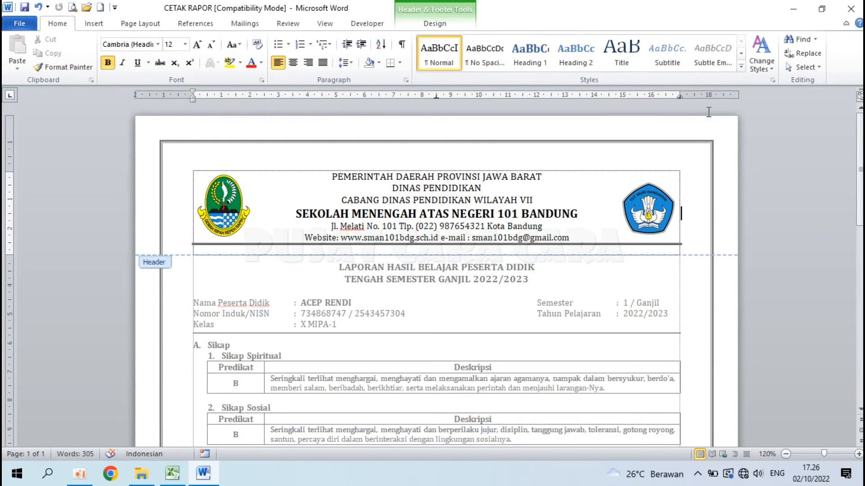
click(795, 69)
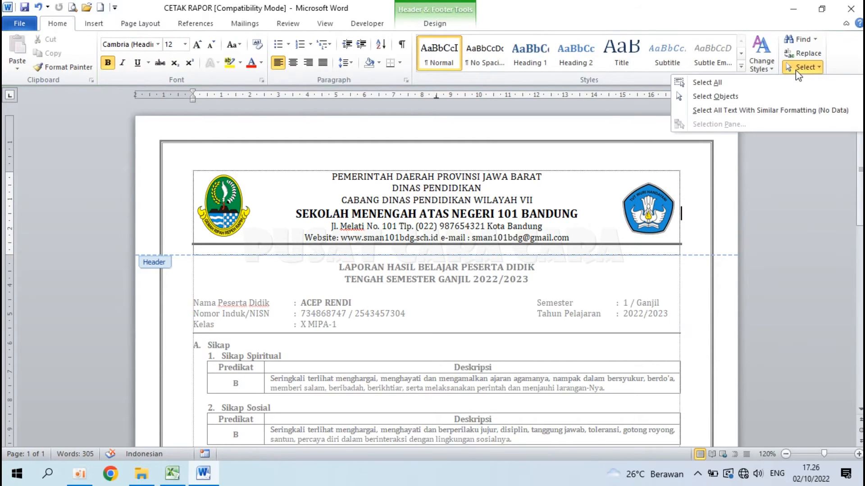
click(747, 95)
click(658, 200)
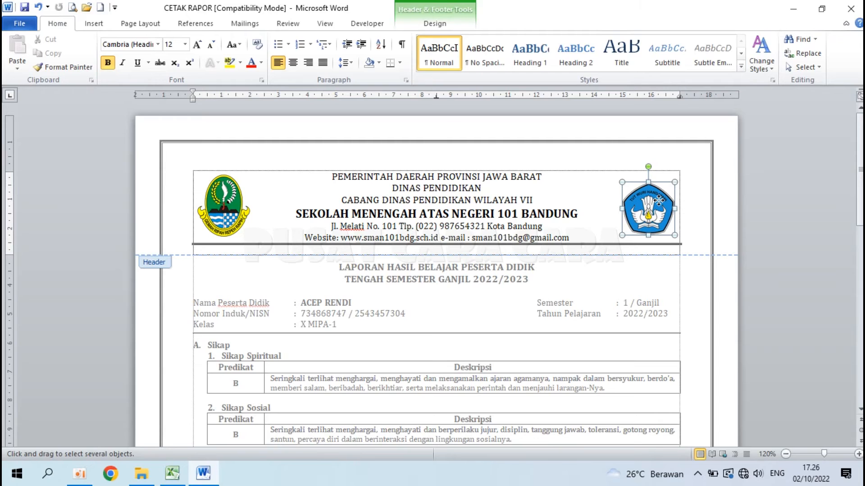
right_click(653, 203)
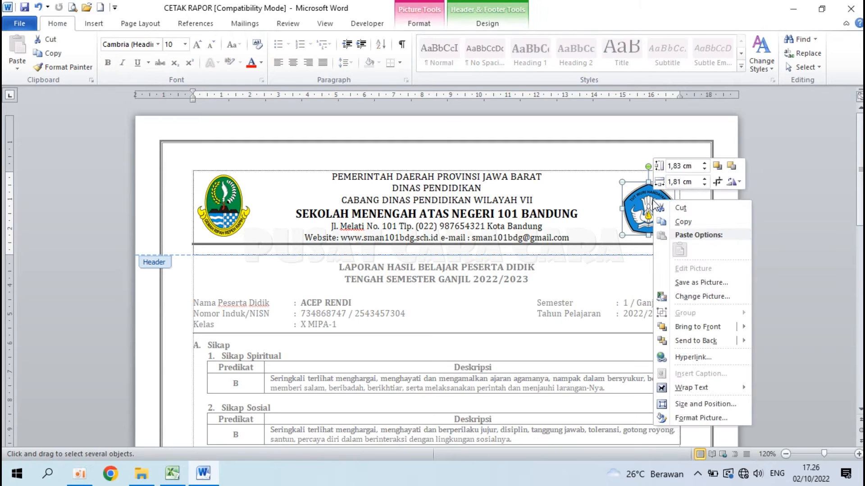
click(697, 296)
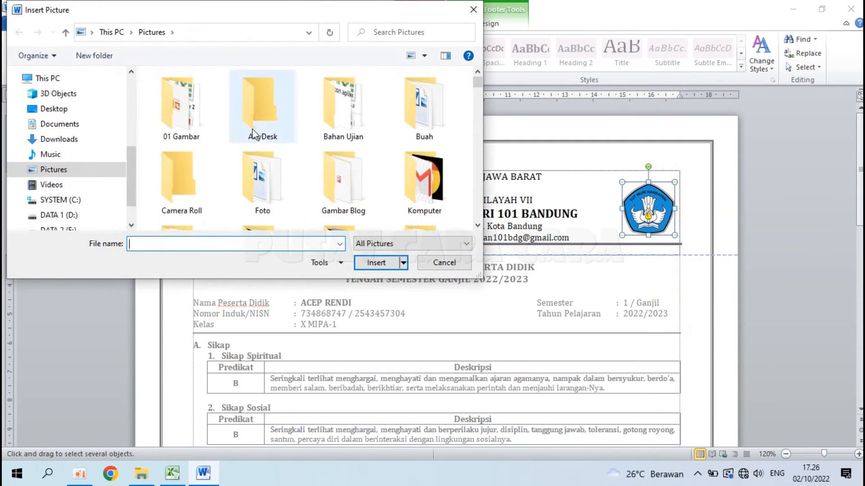
click(435, 261)
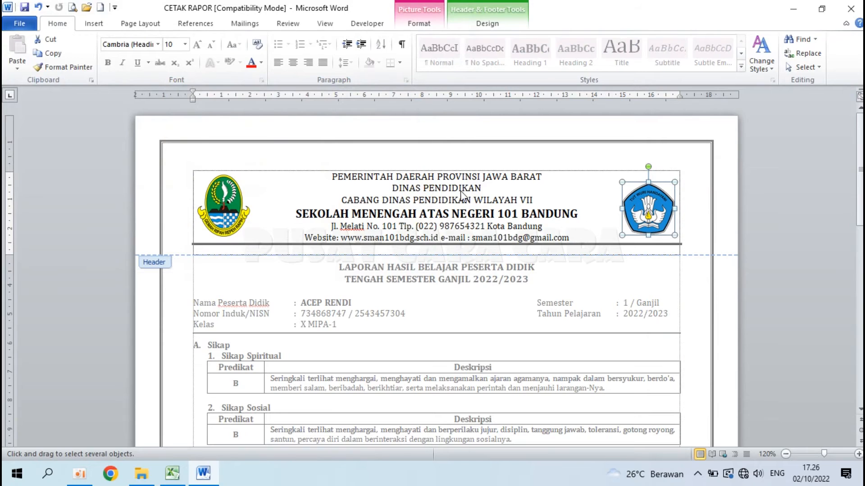
Step: Turn off object selection and leave the header to return to the report body
click(804, 66)
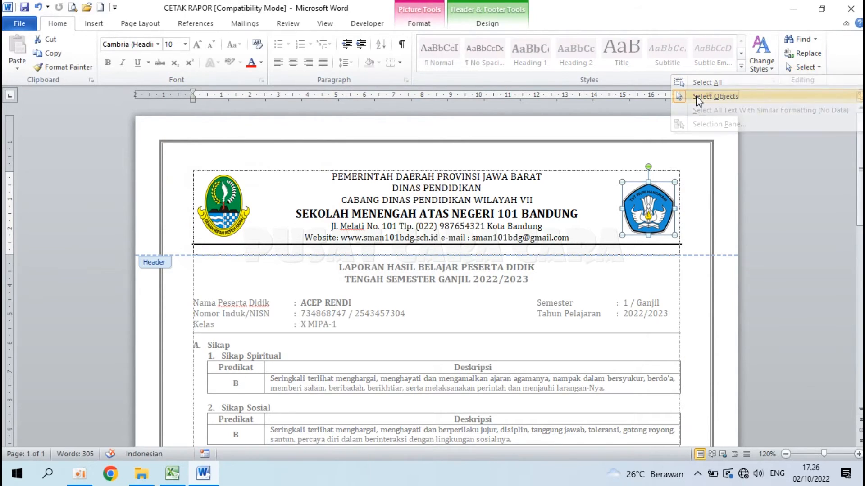
click(516, 214)
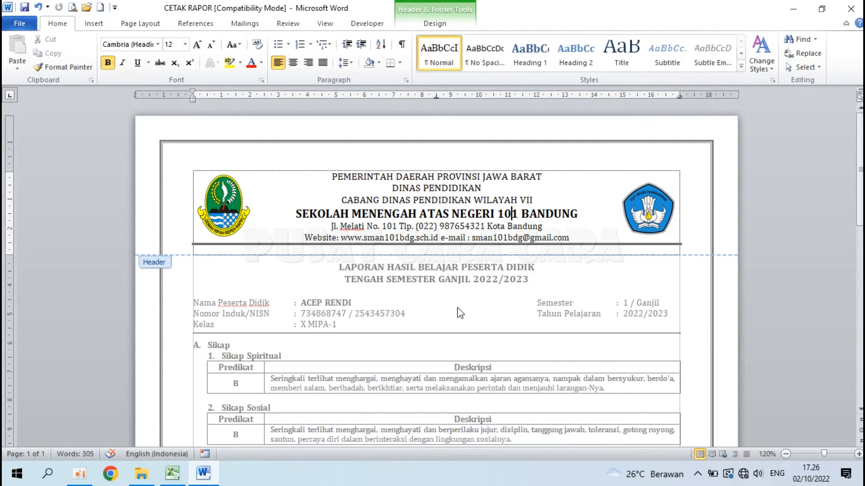
double_click(422, 352)
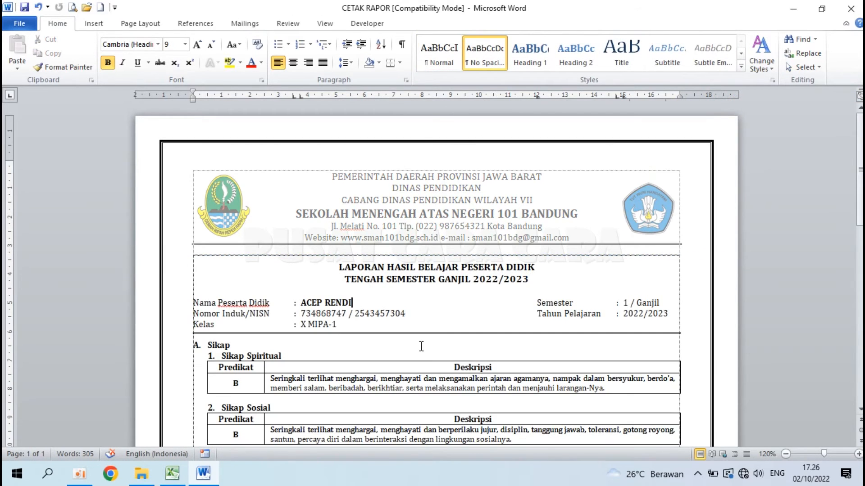
Step: Highlight the report title from LAPORAN HASIL BELAJAR into the semester line and look over the report's grade tables
scroll(421, 349, down, 3)
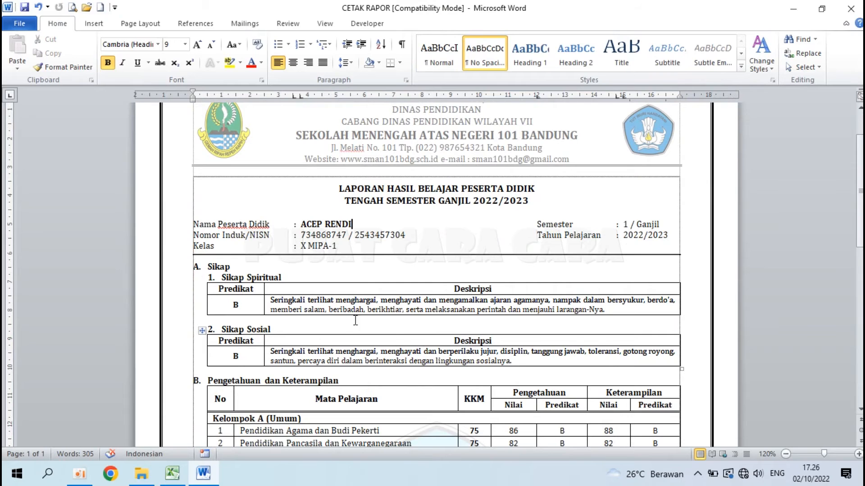
drag(335, 189, 464, 202)
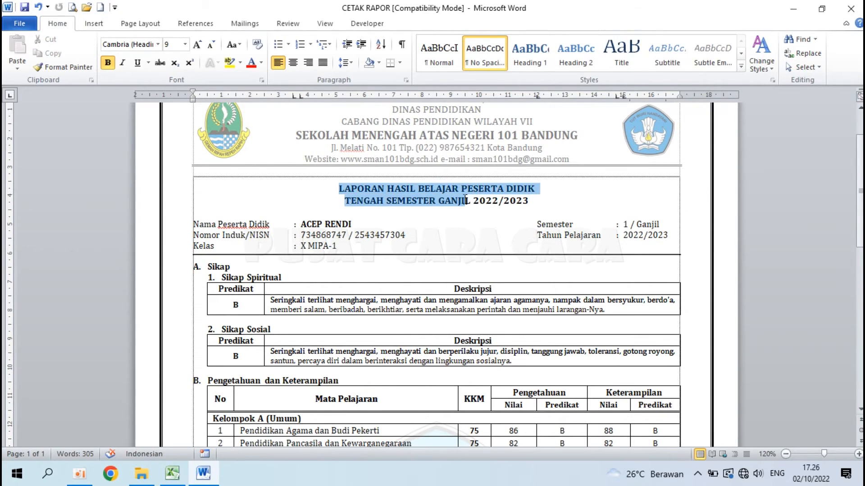
scroll(456, 282, up, 1)
scroll(456, 282, down, 2)
scroll(457, 283, down, 10)
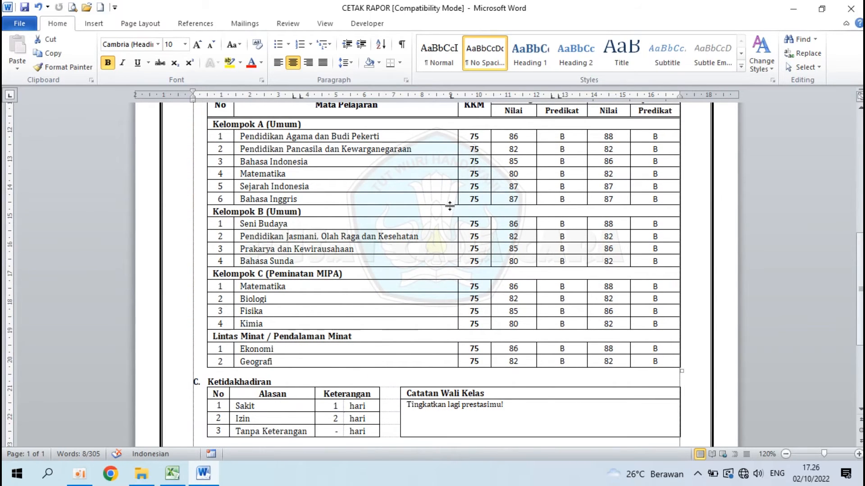
scroll(427, 192, up, 6)
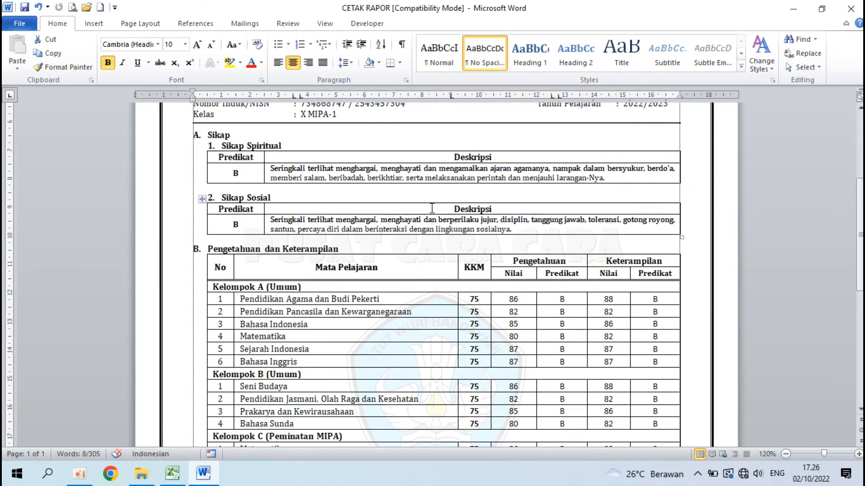
scroll(433, 343, up, 7)
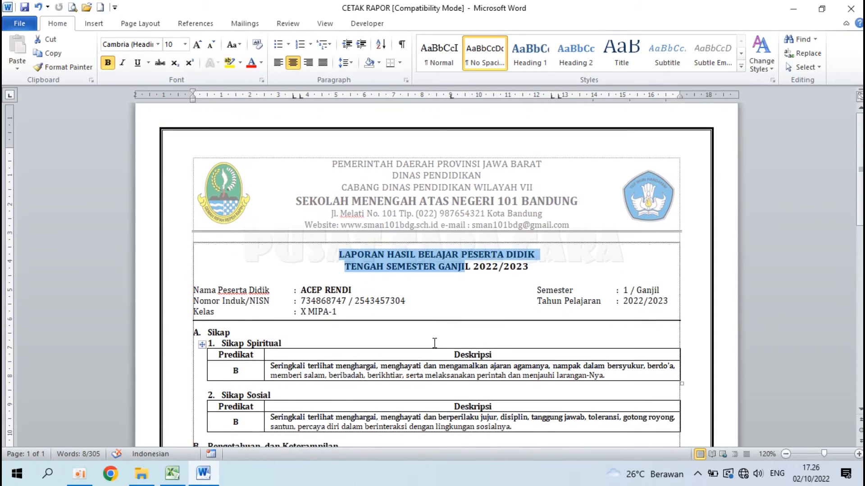
Step: Replace the report's custom picture watermark with the Chrome image from the Logo folder in Pictures
click(140, 24)
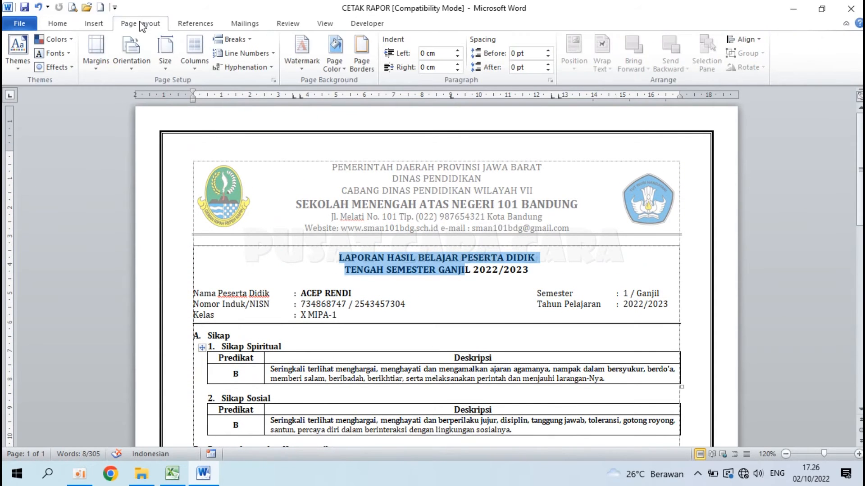
click(310, 59)
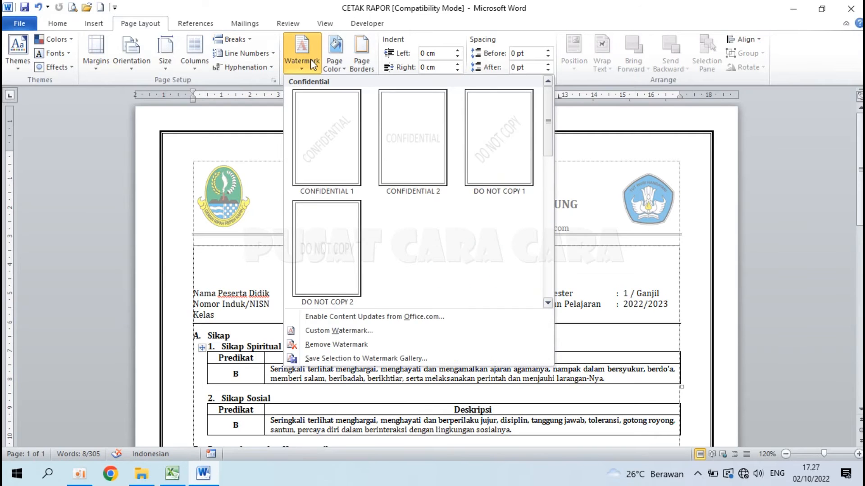
click(342, 331)
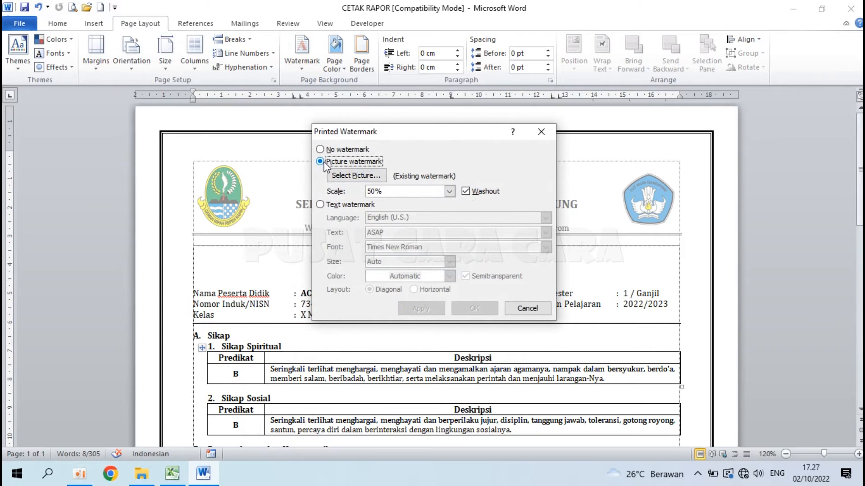
click(356, 177)
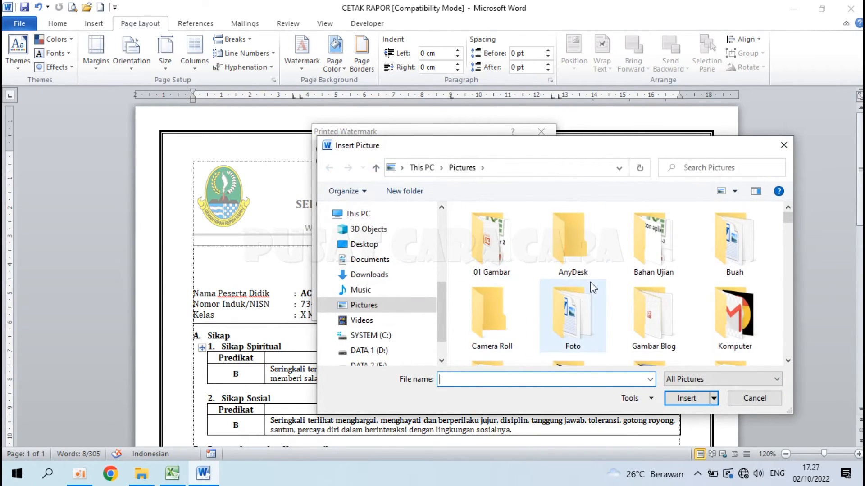
click(788, 360)
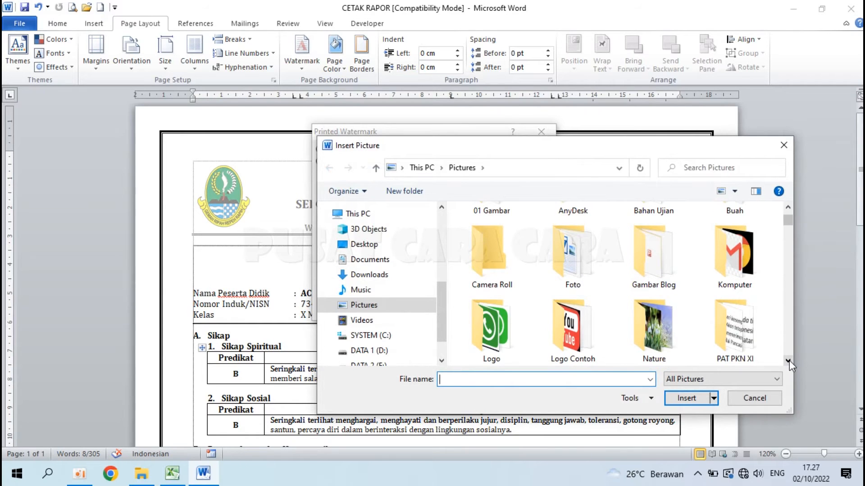
click(502, 304)
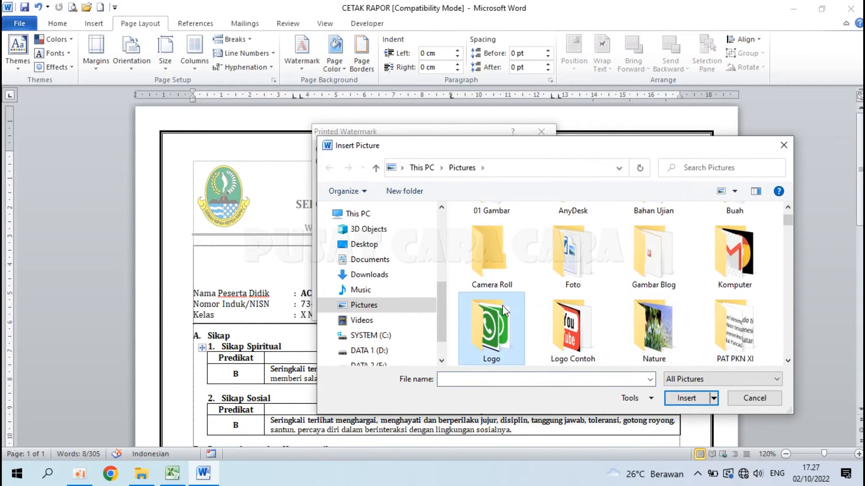
double_click(502, 305)
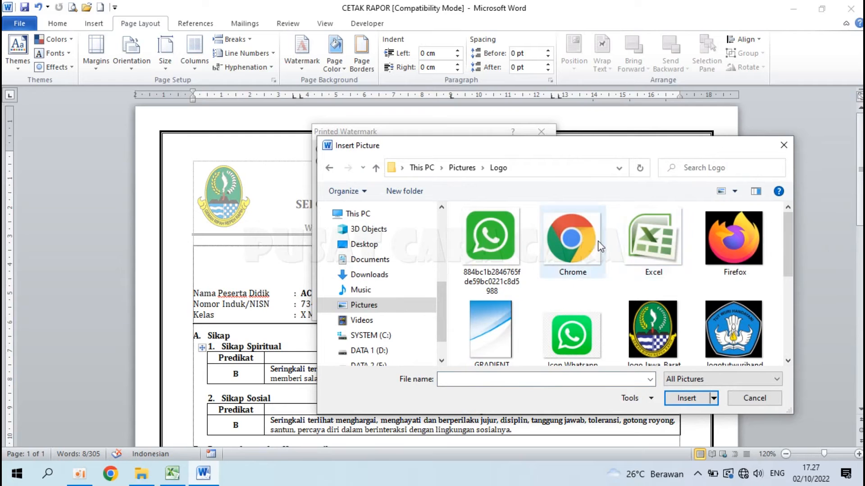
click(584, 240)
double_click(583, 241)
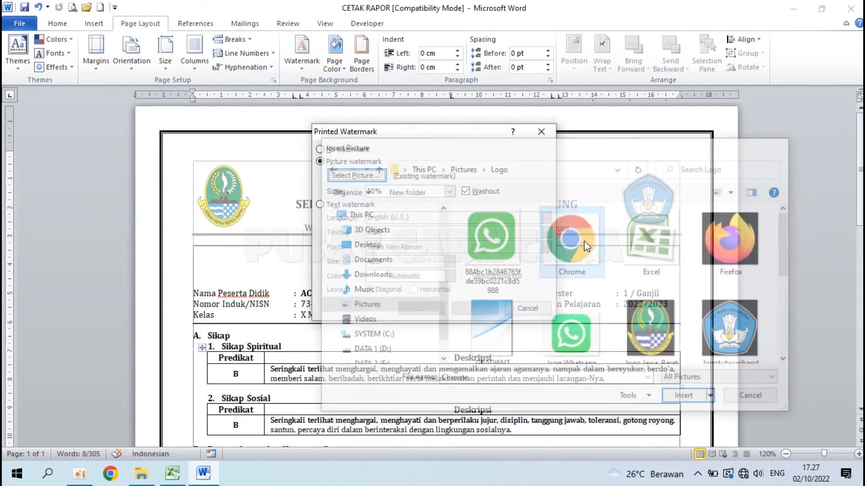
click(474, 308)
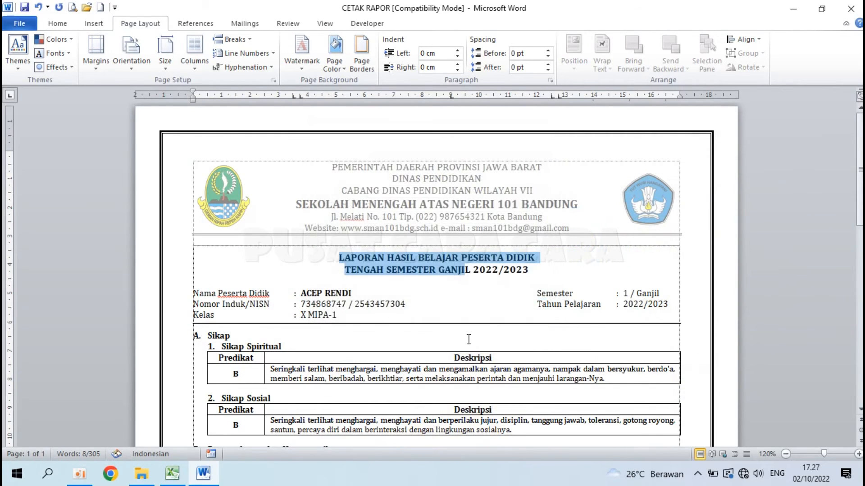
Step: Reopen the custom watermark settings, look at the picture scale choices and confirm the scale at 50%
scroll(468, 341, down, 6)
scroll(467, 341, down, 2)
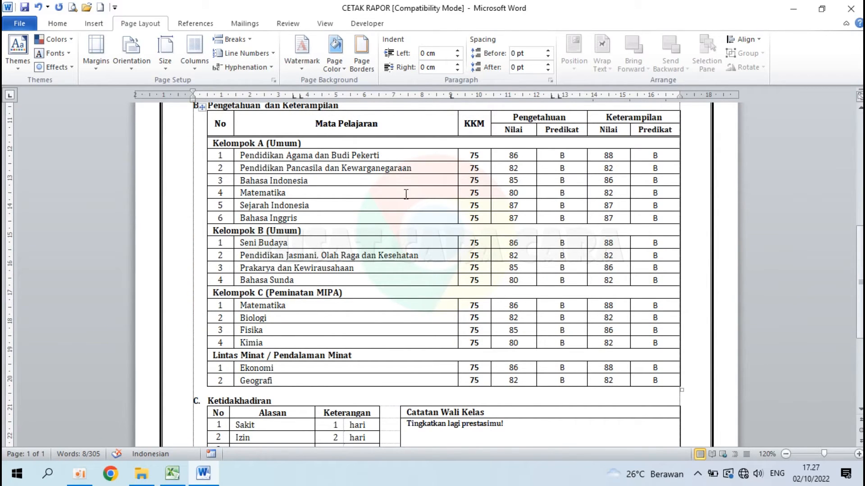
click(311, 60)
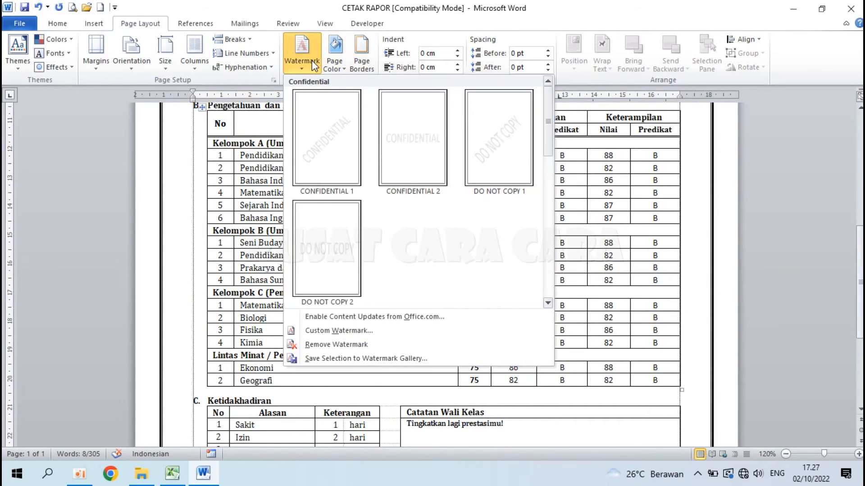
click(342, 331)
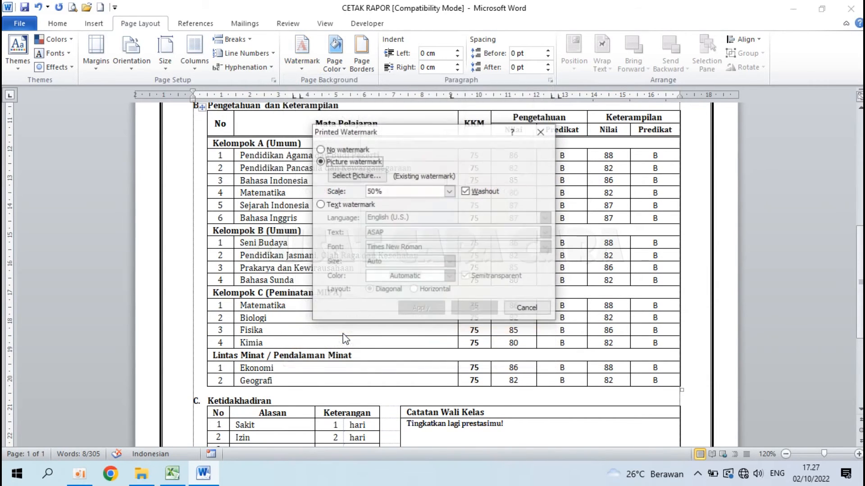
click(449, 192)
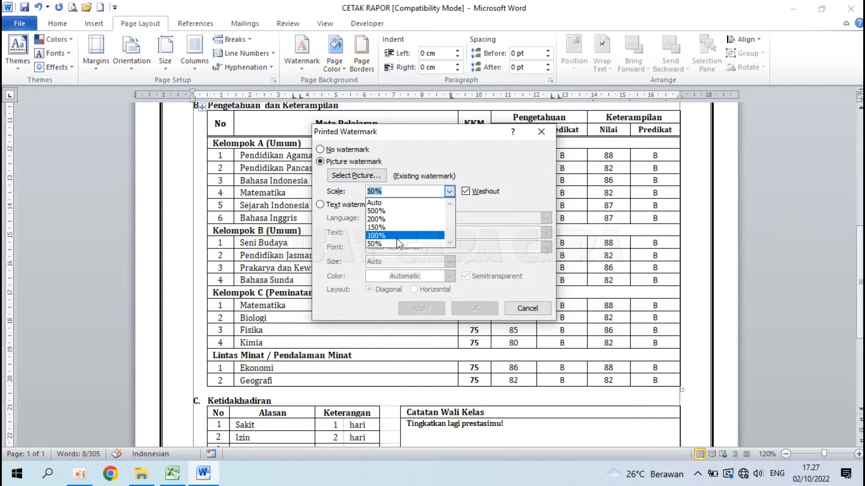
click(527, 180)
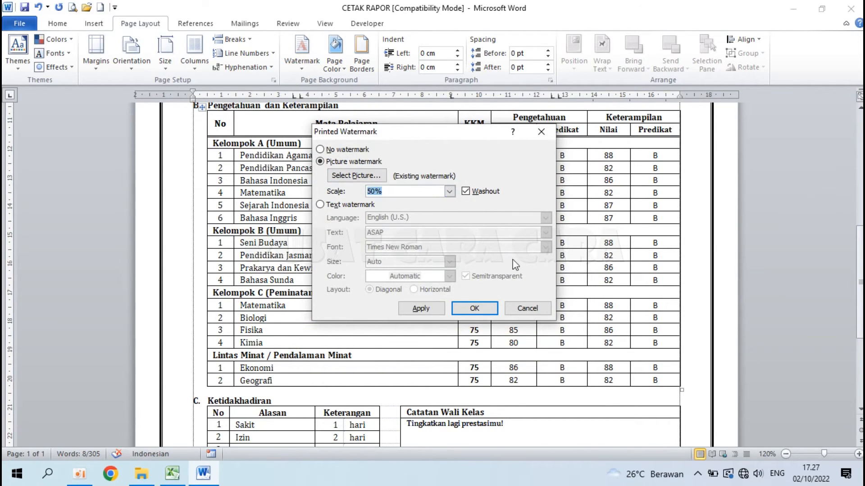
click(474, 308)
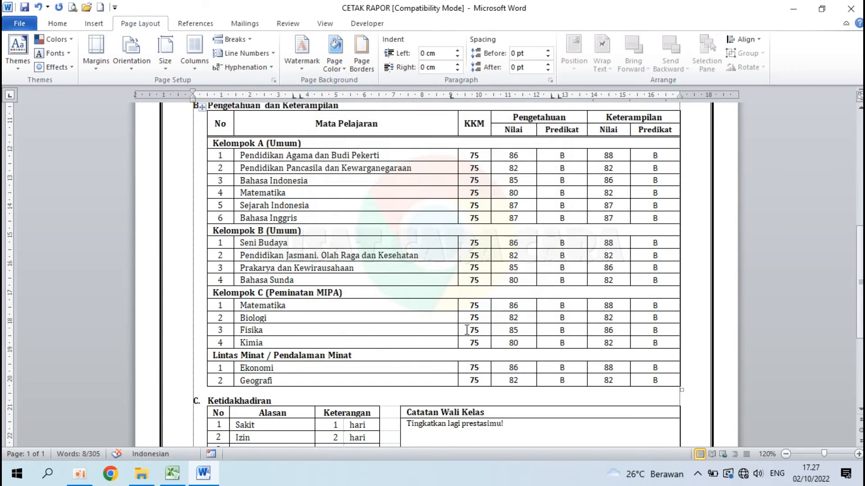
Step: Undo the watermark picture replacement and place the cursor in the Pendidikan Jasmani subject row
scroll(467, 331, up, 4)
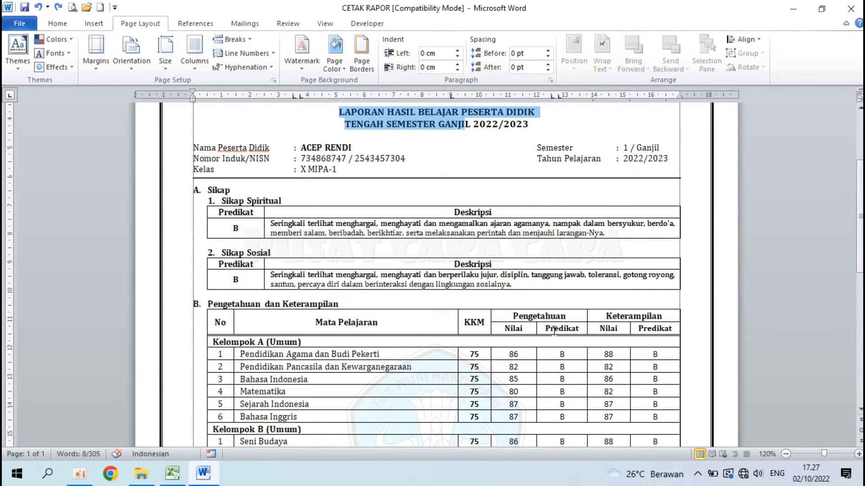
scroll(450, 367, down, 4)
click(435, 257)
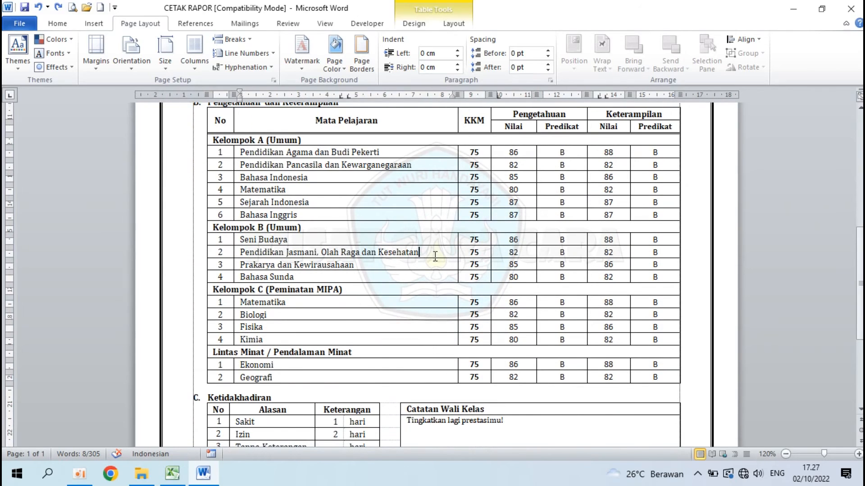
Step: Examine the Ketidakhadiran table and select the day counts for Sakit and Izin
scroll(435, 257, down, 3)
scroll(435, 256, up, 5)
scroll(434, 252, down, 5)
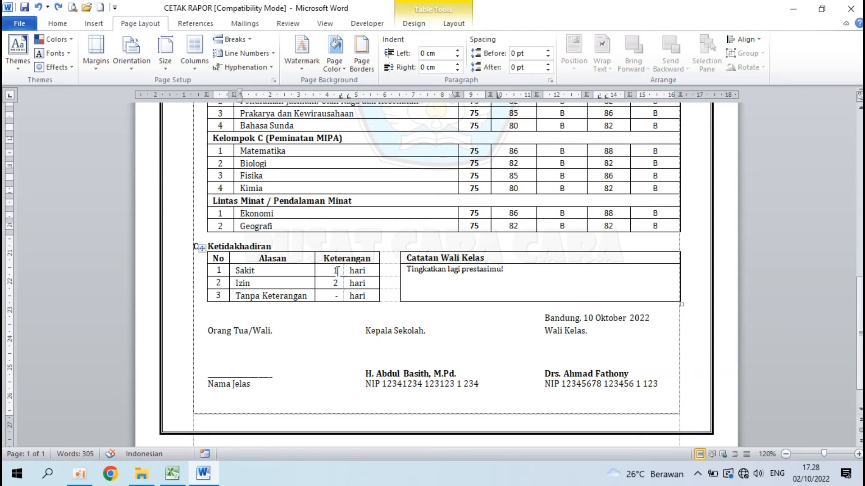
click(330, 271)
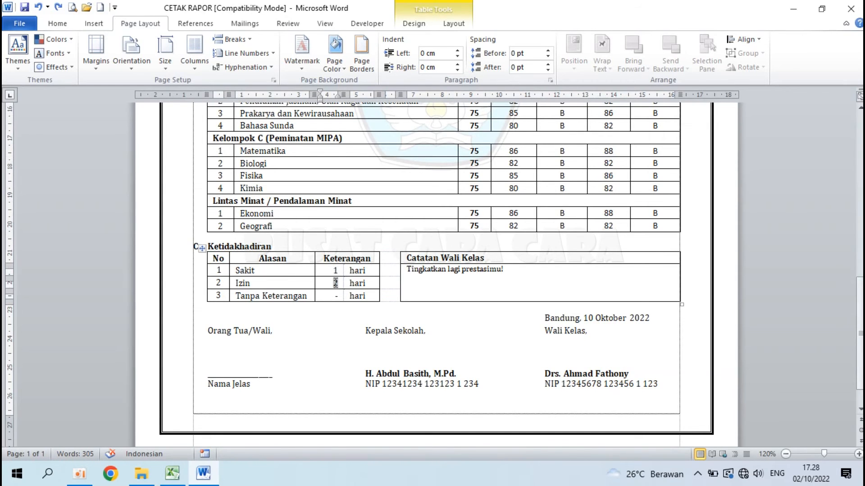
Step: Highlight the Sikap Spiritual description in the attitude section and place the cursor at its end
scroll(336, 283, up, 10)
scroll(335, 283, down, 3)
scroll(336, 283, up, 3)
scroll(309, 342, down, 2)
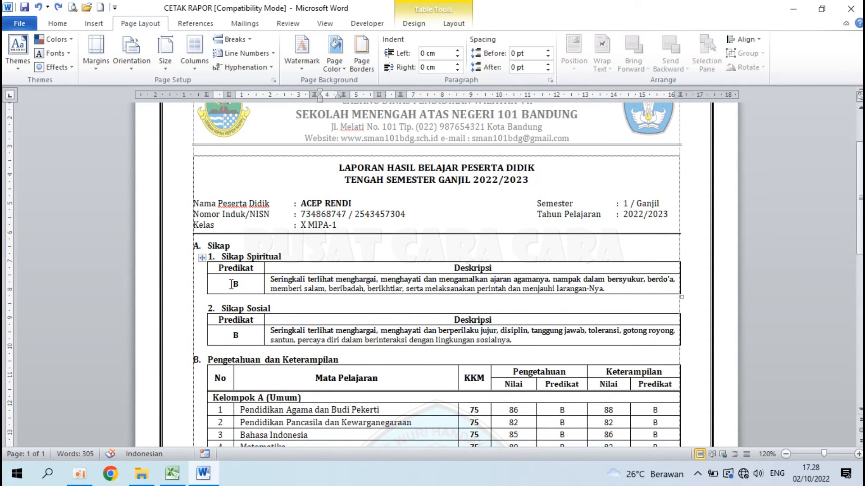
drag(272, 280, 609, 289)
click(609, 288)
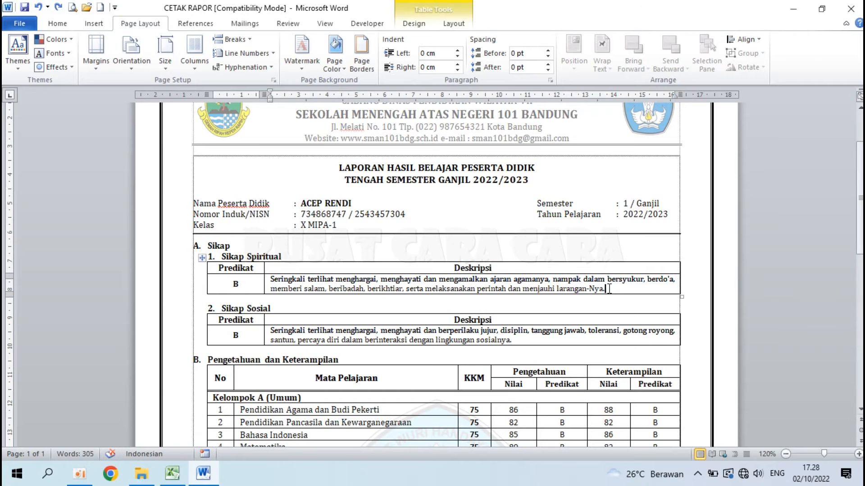
Step: Preview merge records 2 and 3, select the Sikap Spiritual predicate on record 3 and compare it with record 2
click(246, 25)
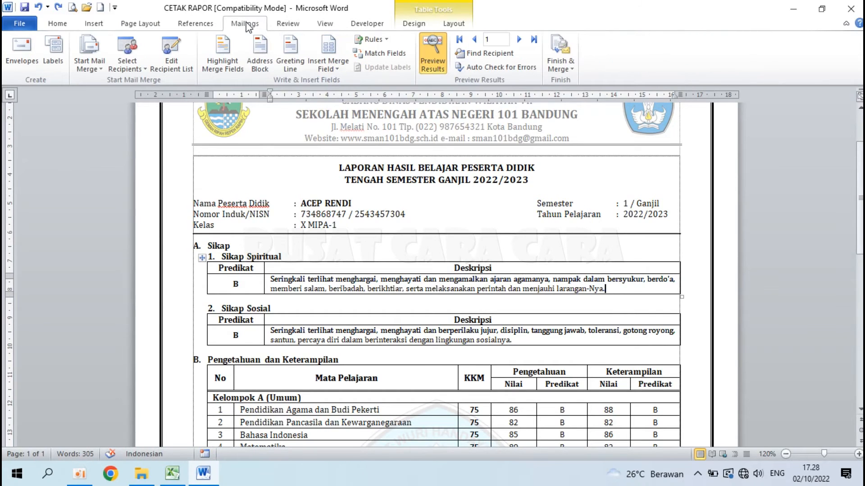
click(519, 39)
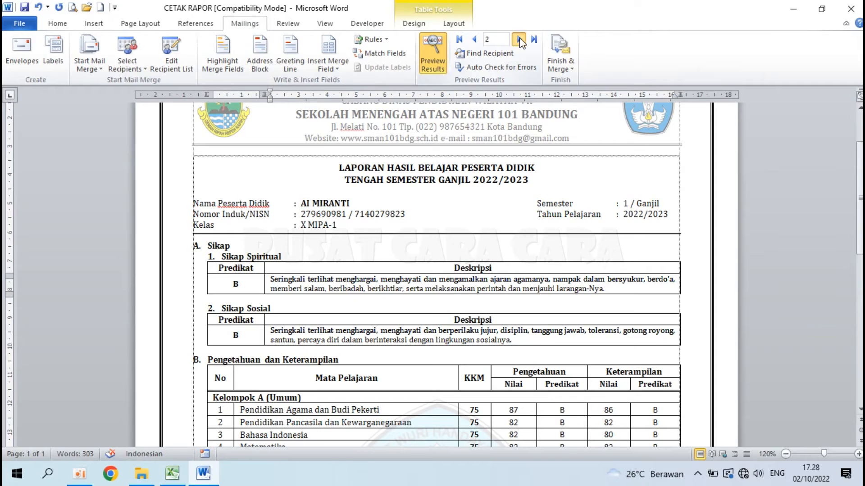
click(519, 40)
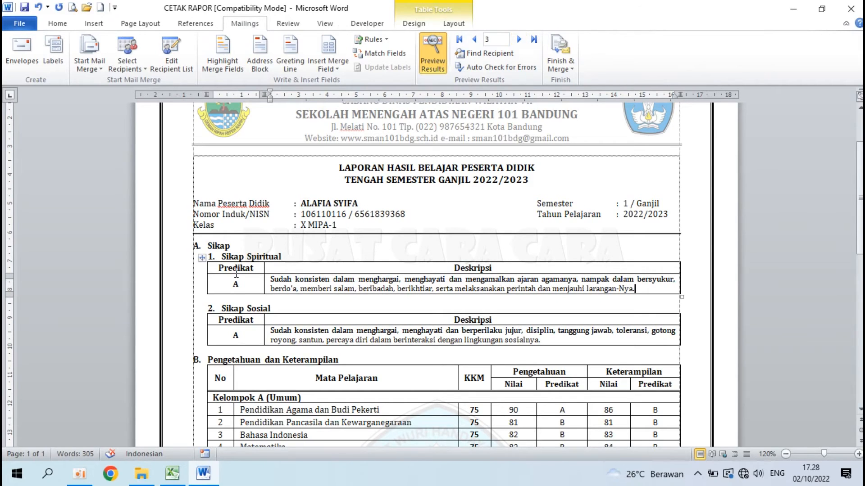
click(230, 285)
scroll(240, 284, down, 3)
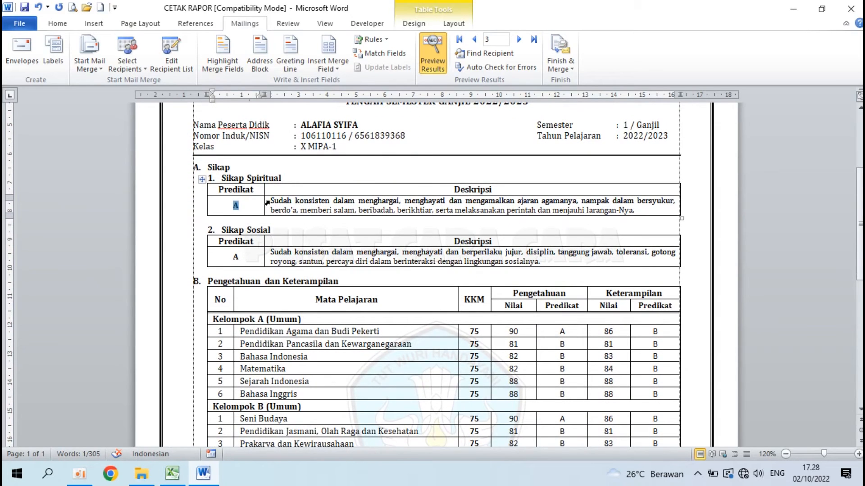
click(472, 41)
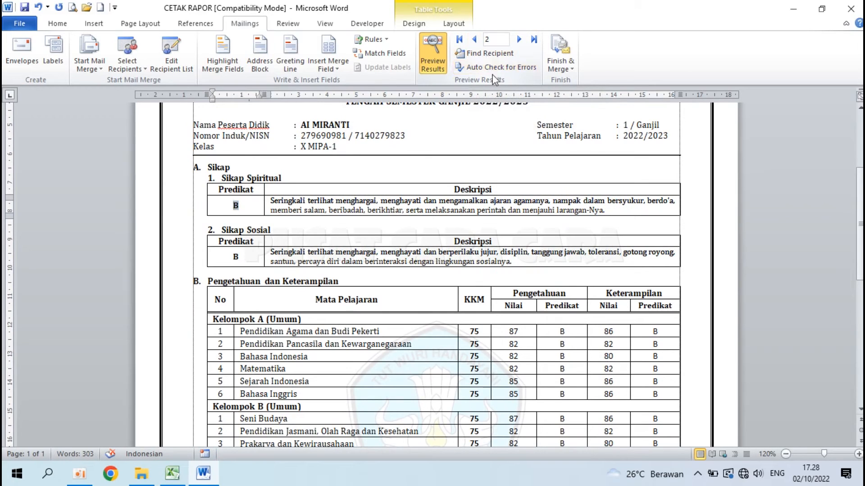
click(519, 39)
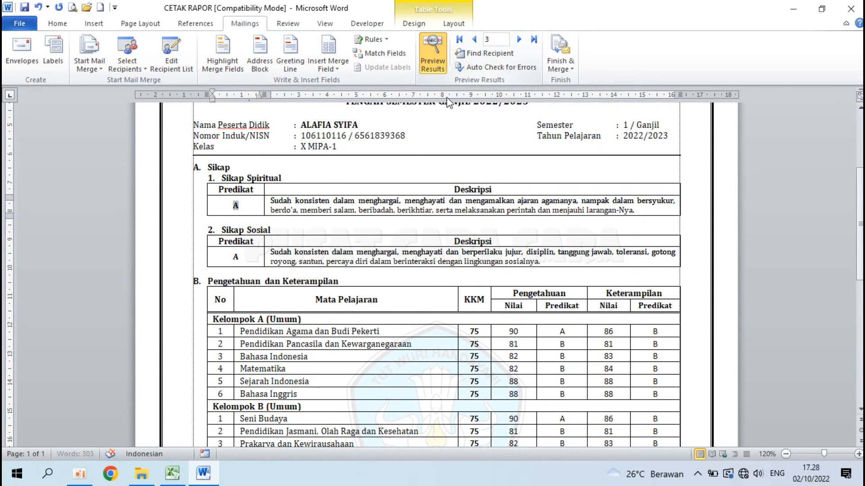
Step: Page forward through the merged records, go back to record 10, highlight its Sikap Spiritual description and deselect it
click(518, 40)
click(519, 39)
click(519, 40)
click(519, 40)
click(519, 40)
click(519, 40)
click(519, 39)
click(519, 40)
click(519, 40)
click(478, 39)
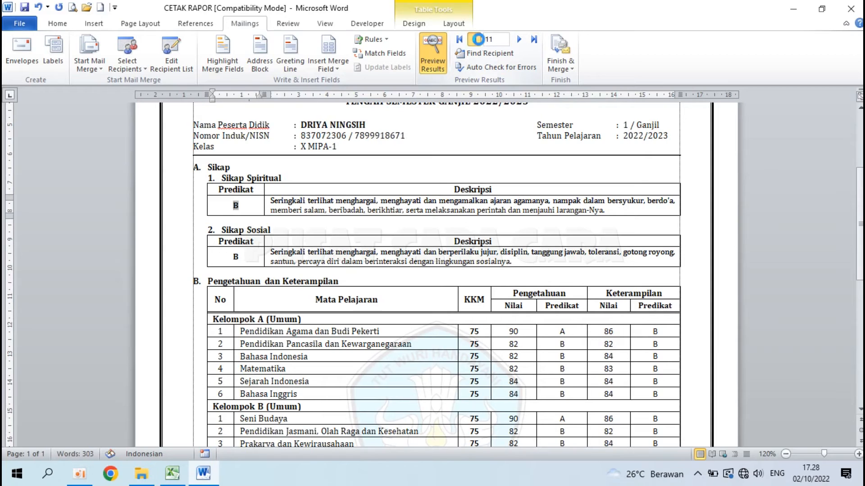
click(479, 39)
drag(272, 201, 635, 210)
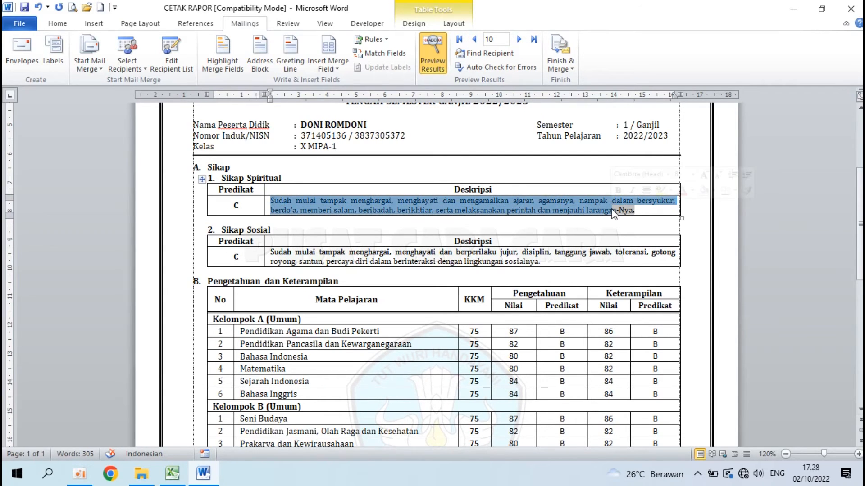
click(556, 242)
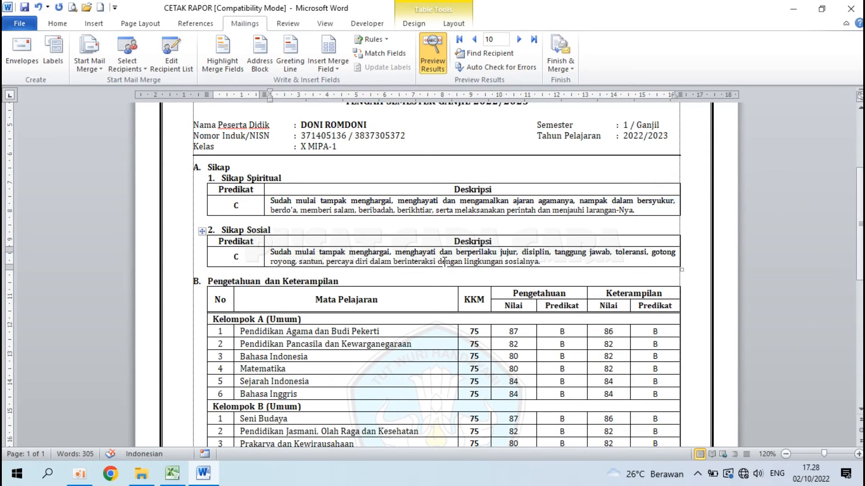
Step: Review the rest of record 10's report, return to the first merge record and view its attendance and signature area
scroll(444, 261, down, 5)
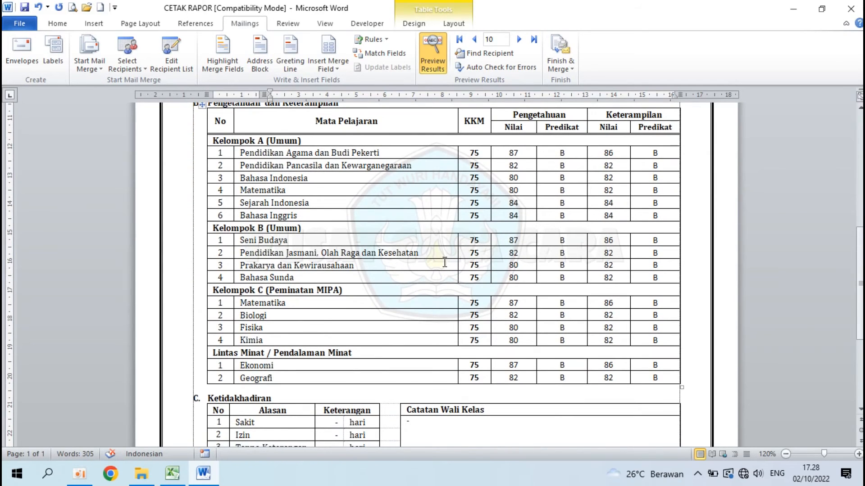
scroll(445, 262, down, 5)
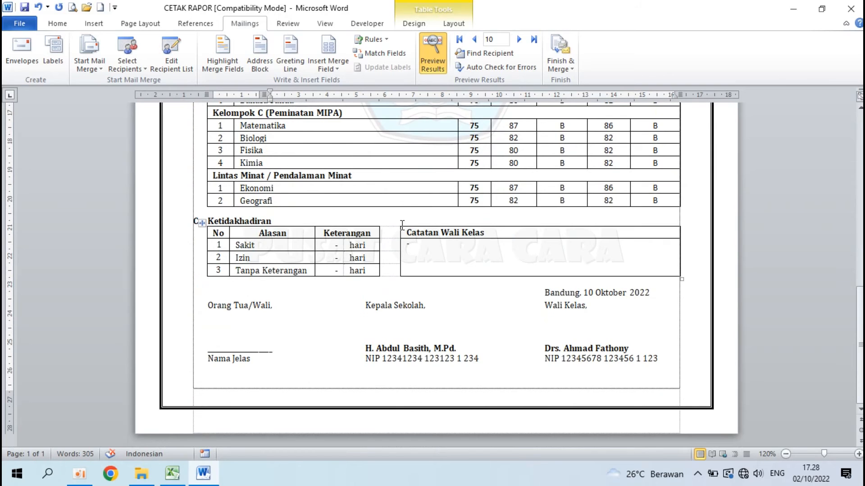
scroll(401, 225, up, 10)
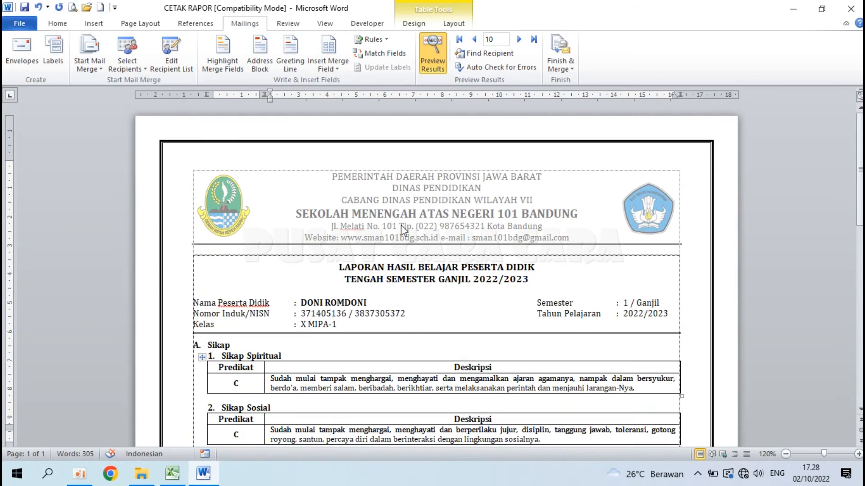
click(459, 40)
scroll(441, 307, down, 10)
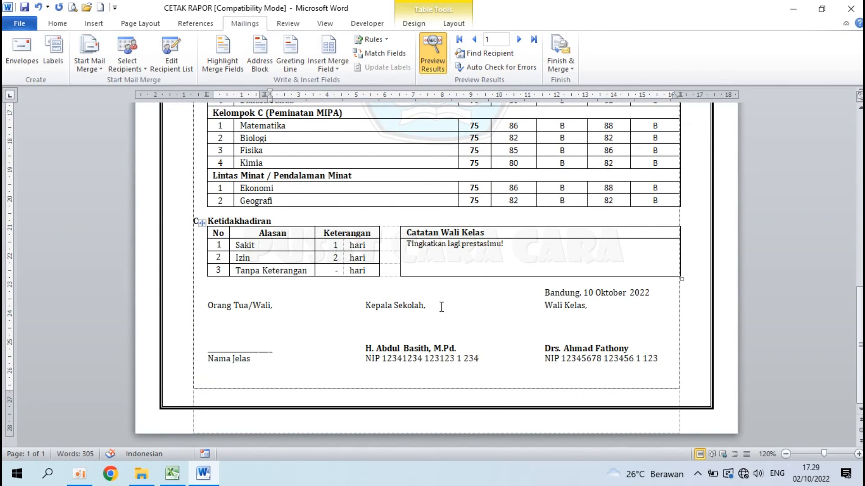
Step: Check the Catatan Wali Kelas note and highlight the report date, the principal's name, and the homeroom teacher's name and NIP
click(510, 245)
drag(545, 292, 639, 293)
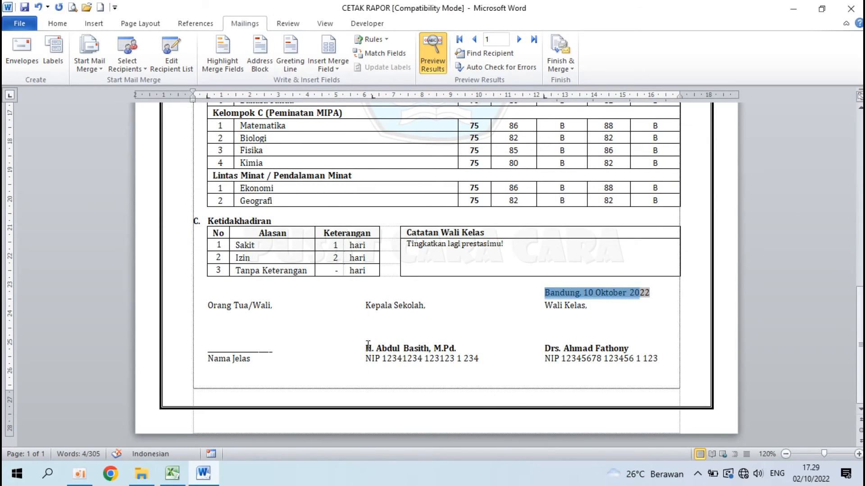
drag(367, 346, 457, 348)
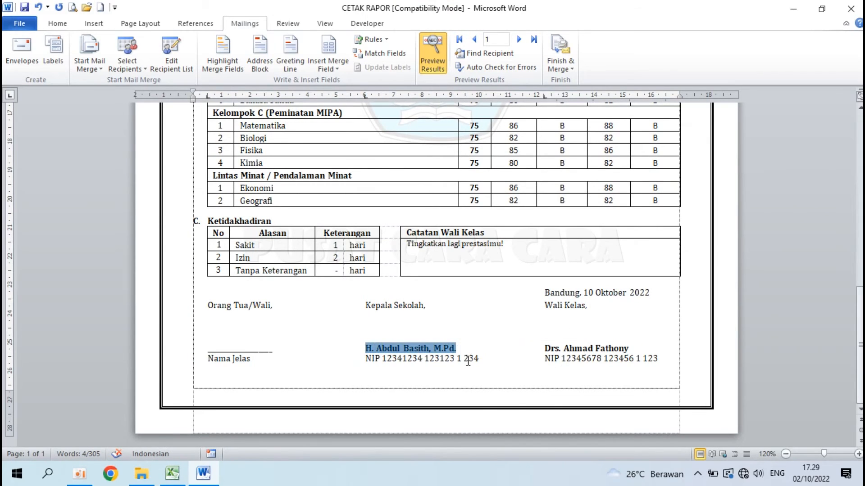
click(469, 361)
click(547, 349)
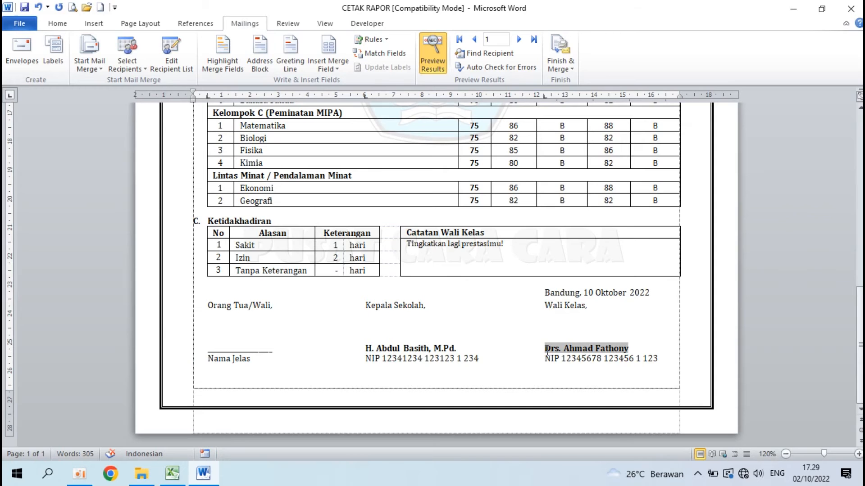
click(572, 360)
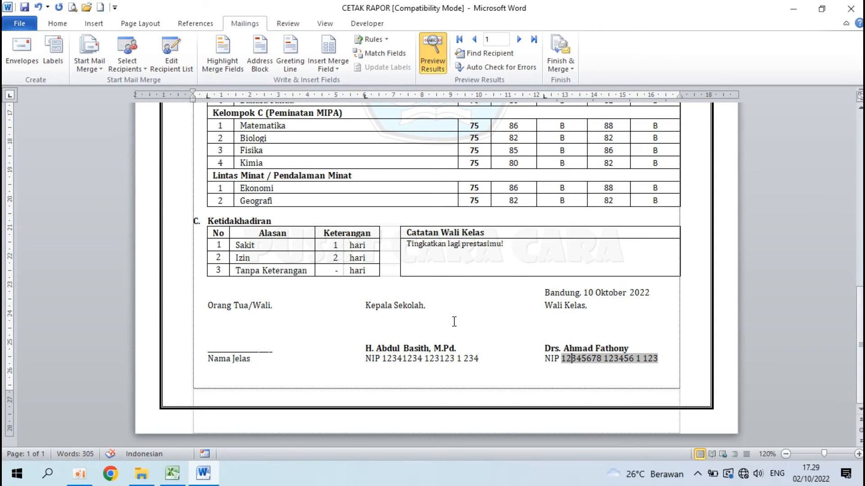
Step: Try the 3-D and Custom page border settings, look through the art borders and cancel the changes
scroll(457, 321, up, 15)
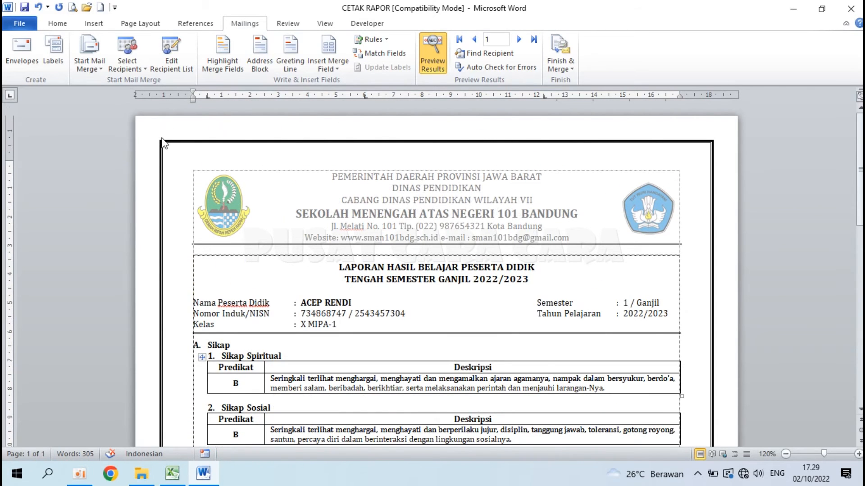
click(133, 26)
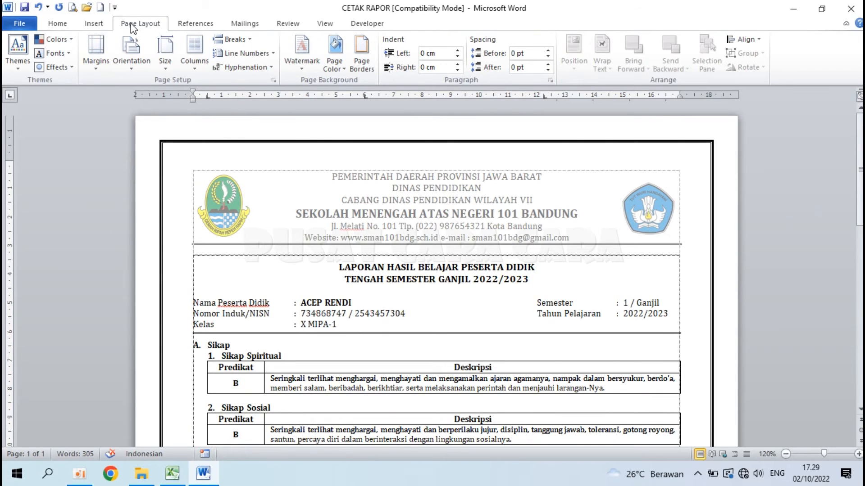
click(367, 63)
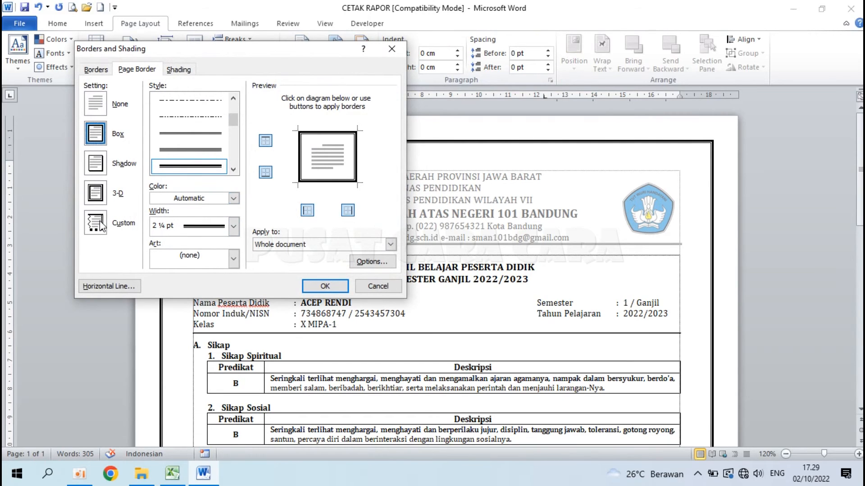
click(102, 199)
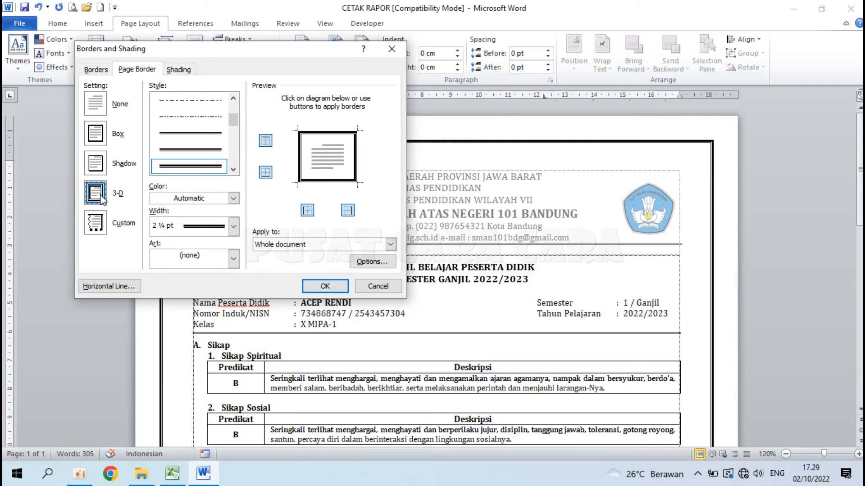
click(101, 224)
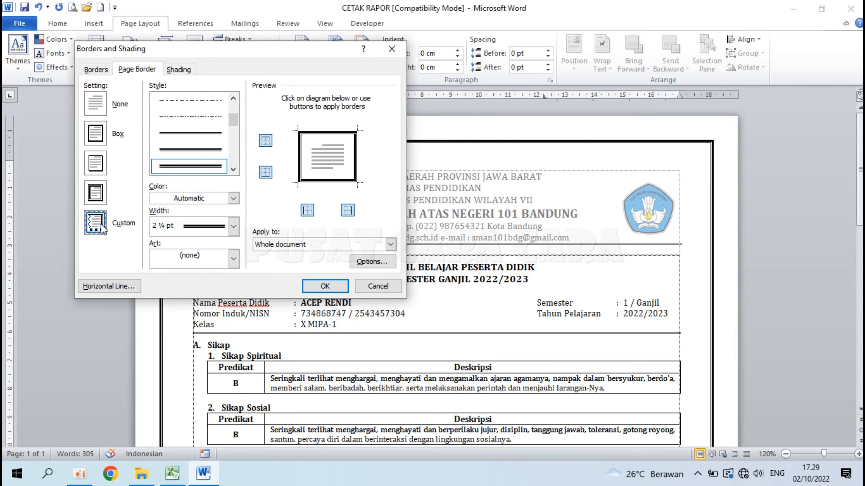
click(212, 261)
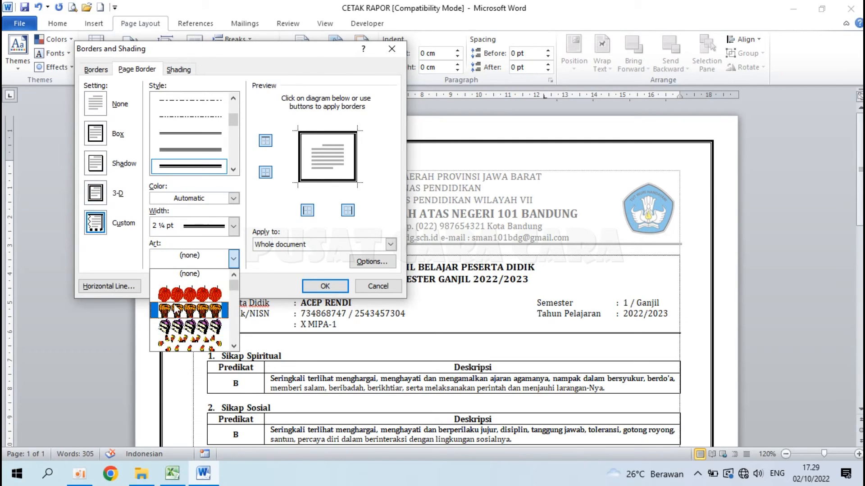
click(208, 295)
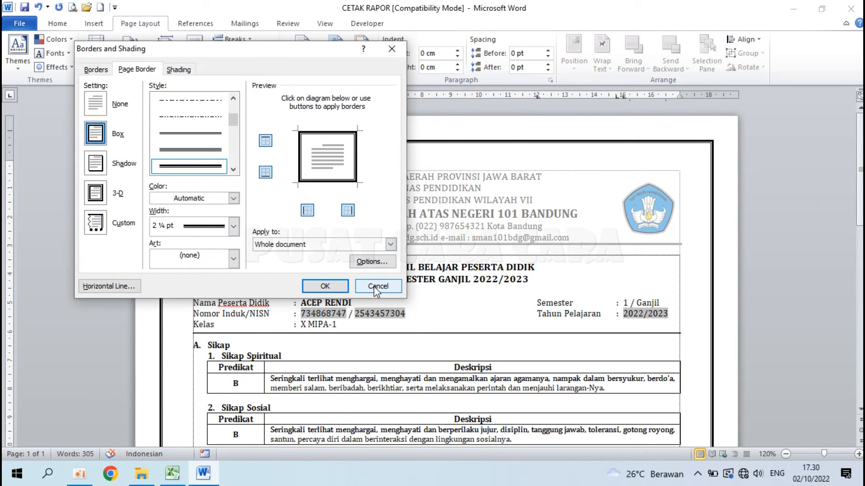
click(377, 287)
scroll(374, 287, down, 20)
scroll(374, 287, up, 20)
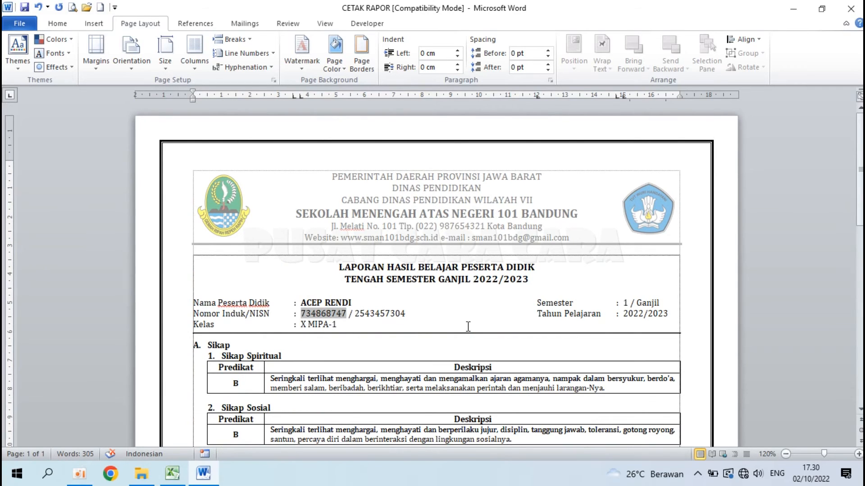
click(429, 298)
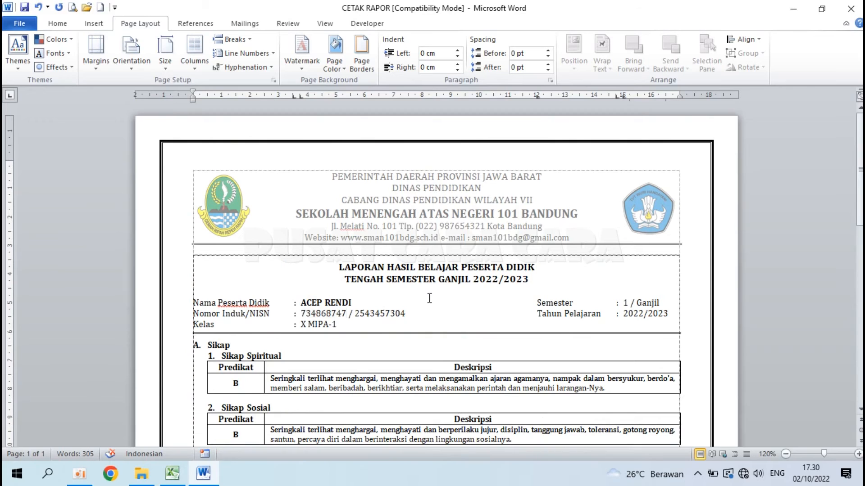
click(255, 24)
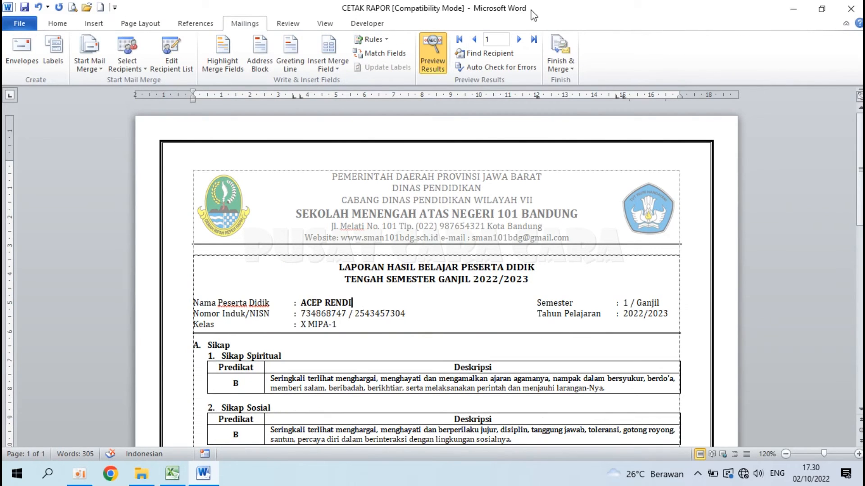
click(567, 67)
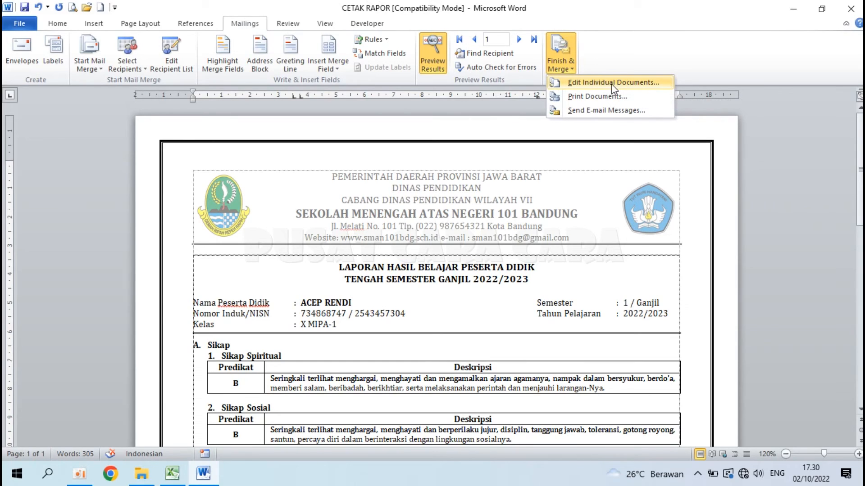
click(585, 82)
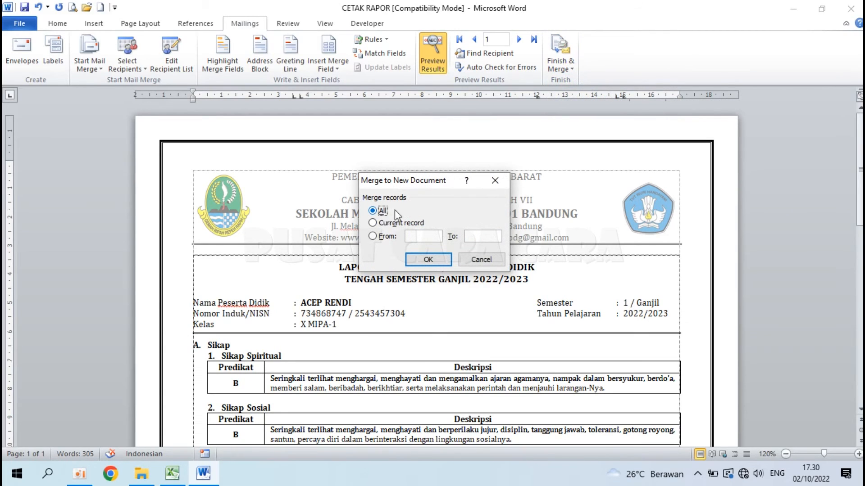
click(470, 260)
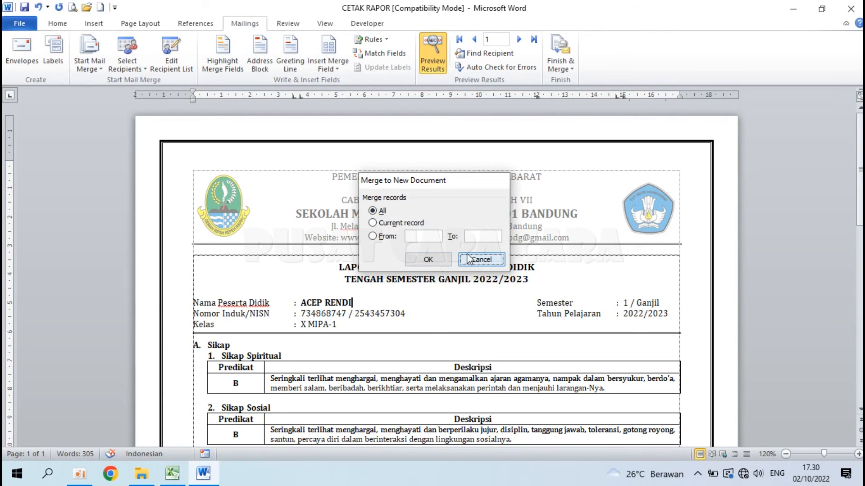
Step: Preview the last merge record and go back to record 37 to find where the student data ends
click(534, 40)
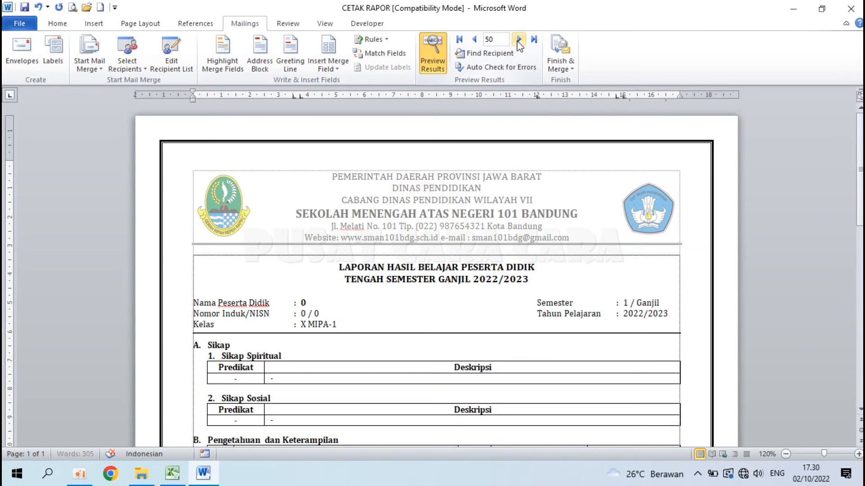
click(473, 41)
text(36)
key(Return)
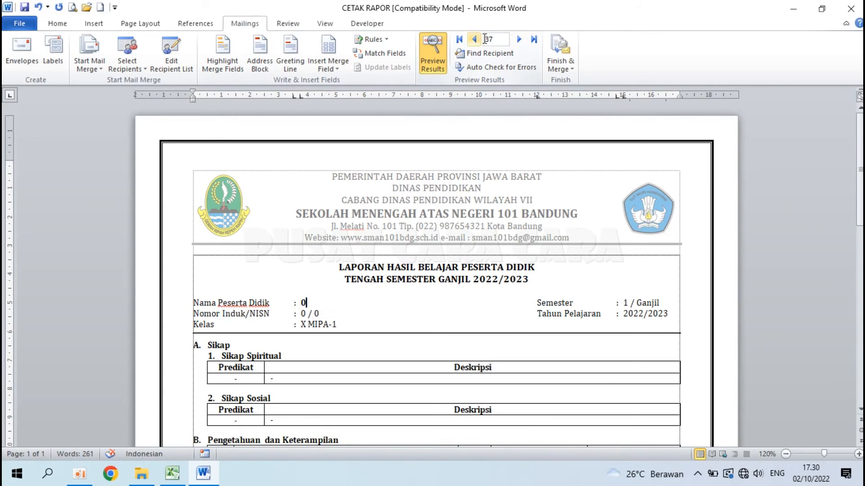
Step: Merge records 1 to 36 into a new document of individual reports
click(560, 59)
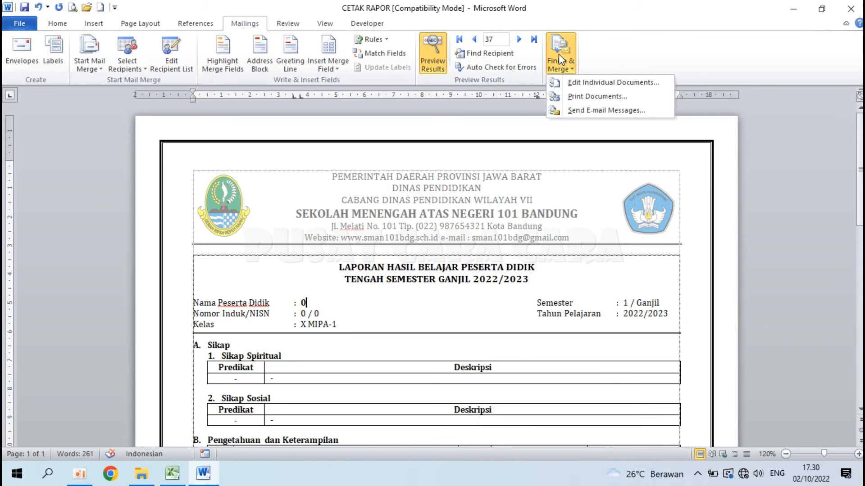
click(598, 86)
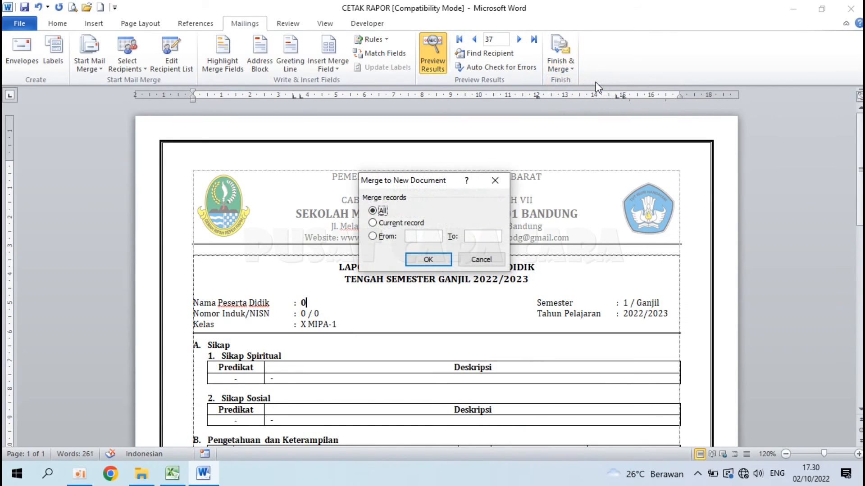
click(425, 235)
text(1)
click(476, 235)
text(36)
click(445, 265)
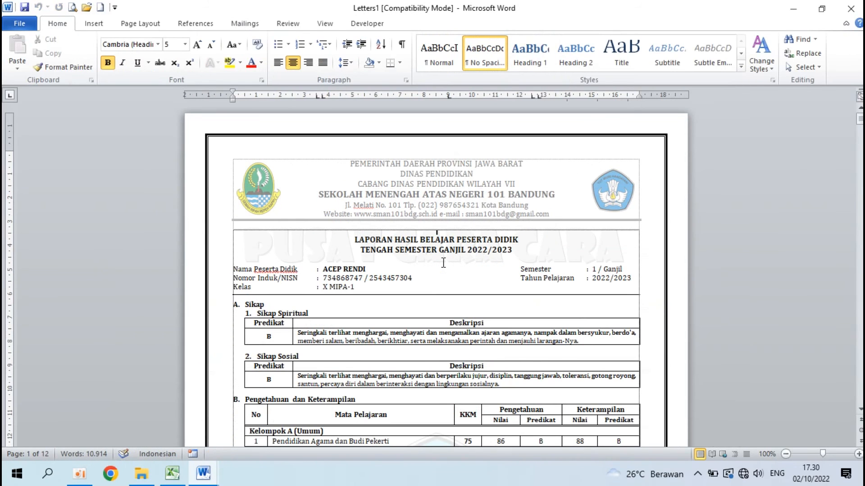
Step: Look through the merged student reports down to the final pages and zoom out to 10% to see all pages together
click(319, 269)
scroll(320, 269, down, 20)
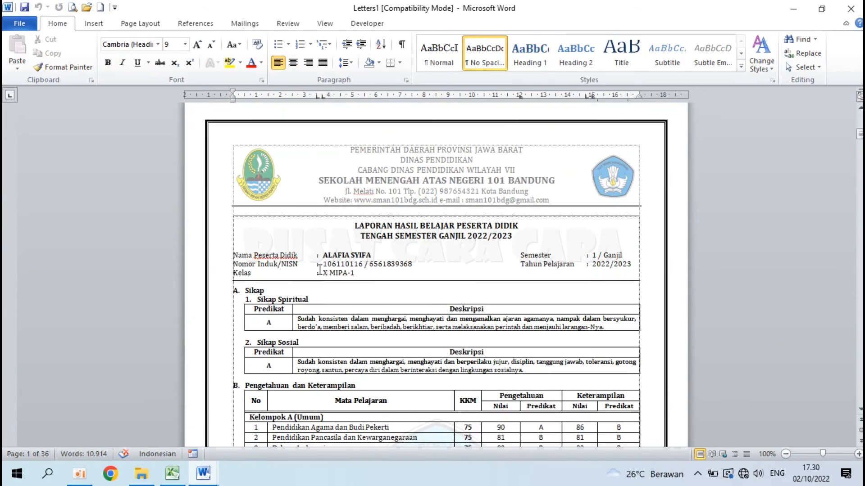
scroll(320, 270, down, 15)
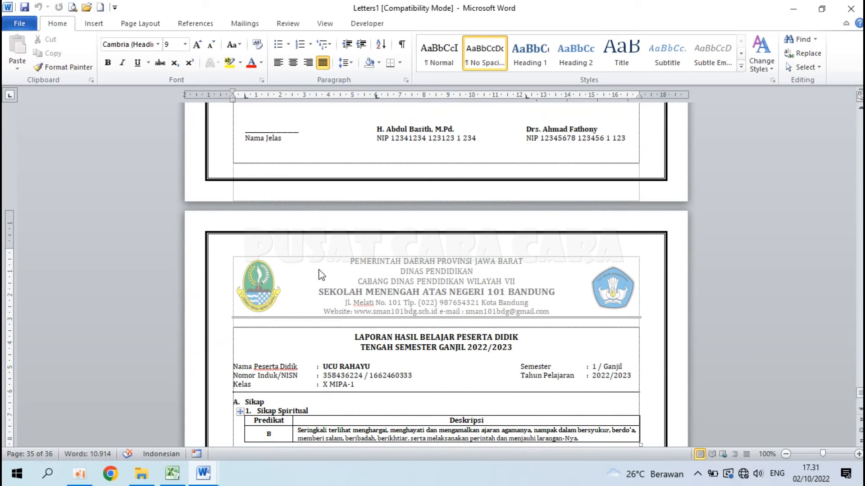
scroll(321, 275, down, 5)
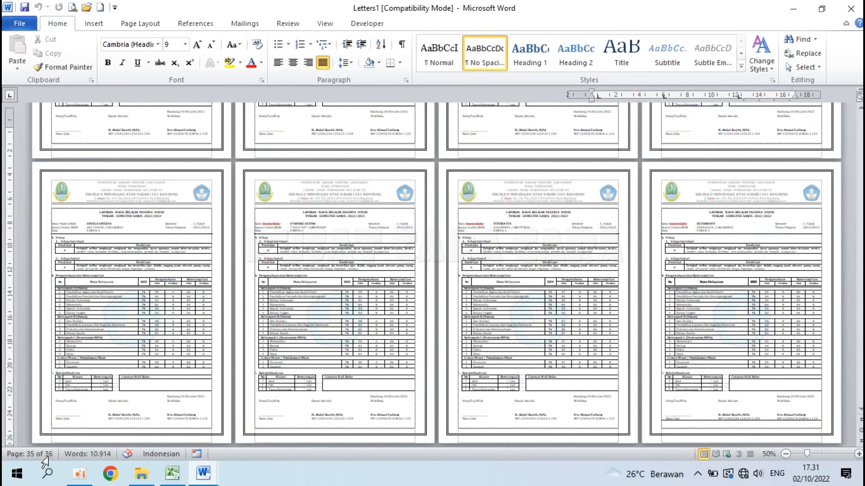
scroll(374, 331, down, 4)
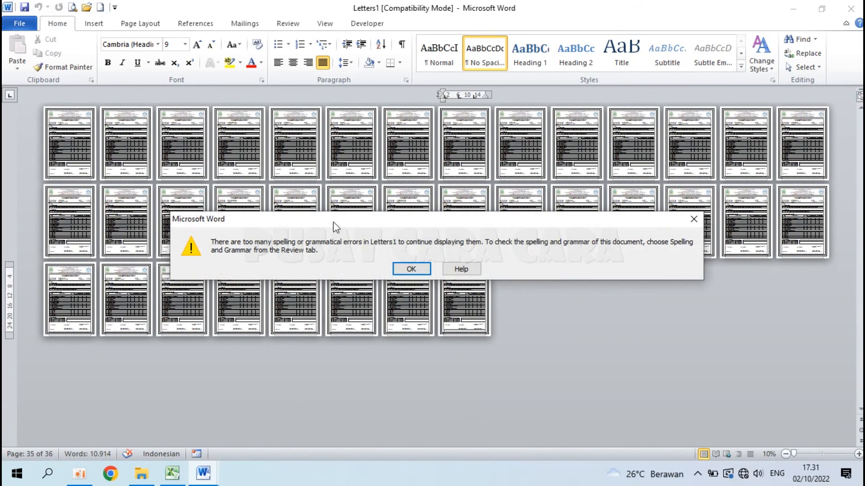
click(410, 268)
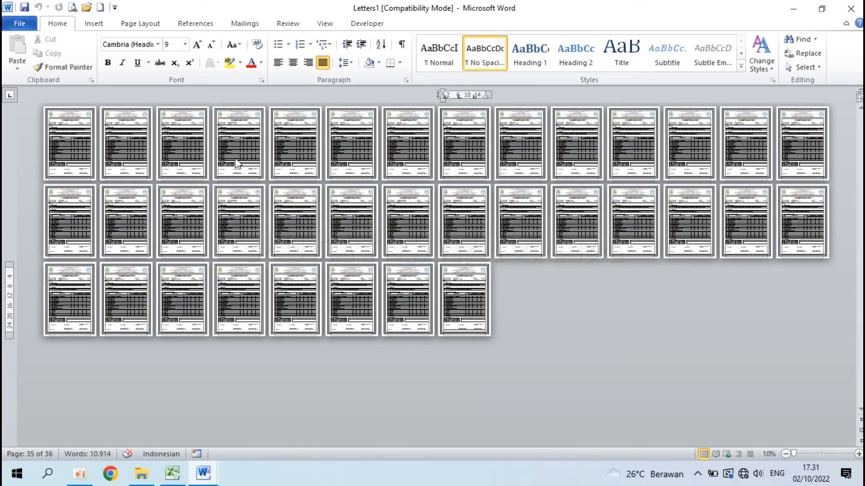
Step: Save the merged reports as a PDF named RAPORT X MIPA 1 and close the Letters1 document without saving it
click(20, 23)
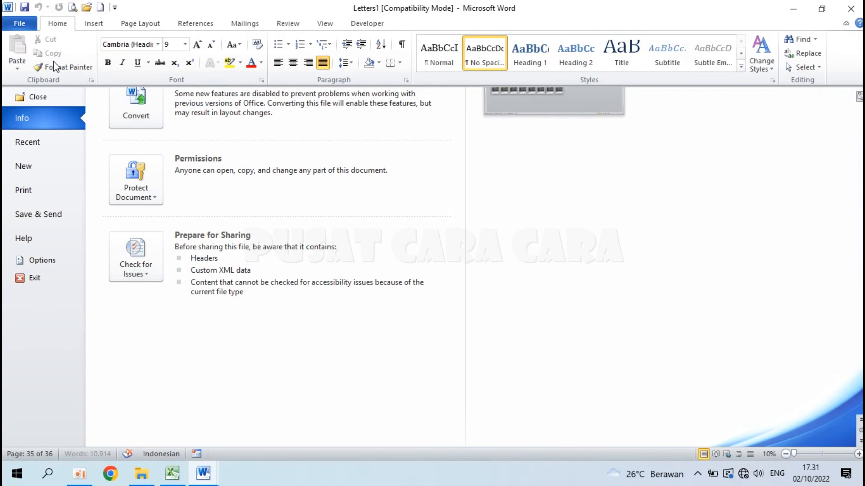
click(53, 67)
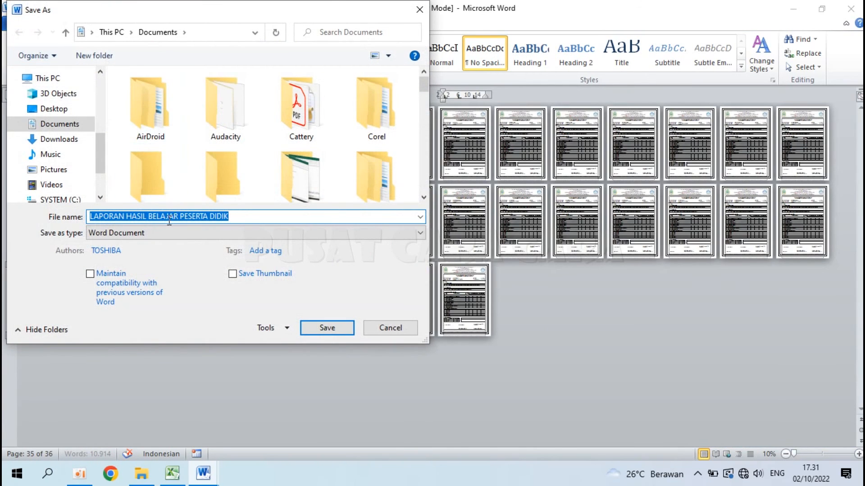
click(147, 233)
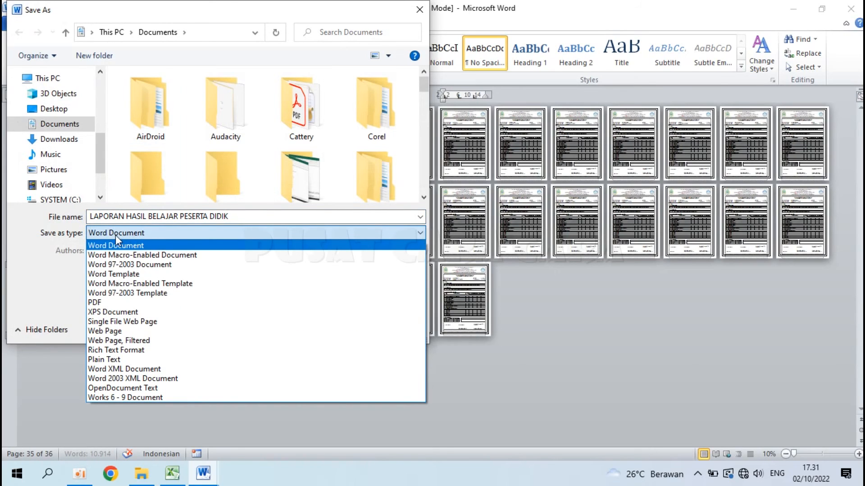
click(116, 303)
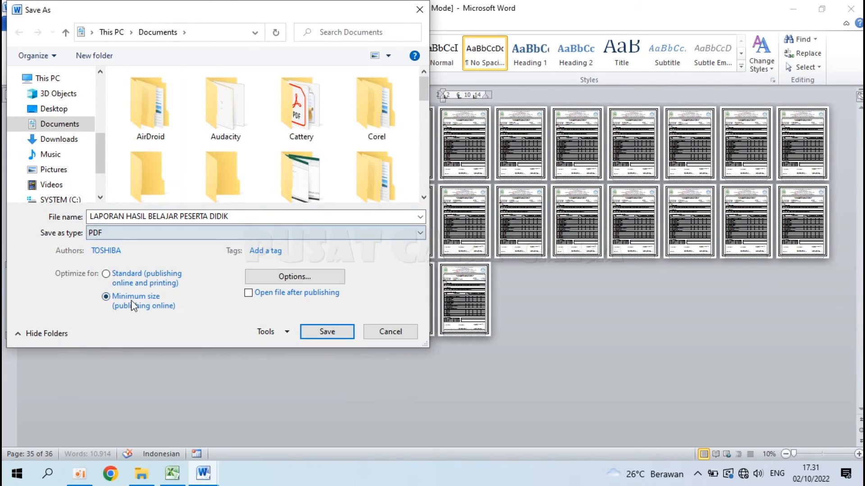
click(241, 216)
text(RAPI)
text(ORT )
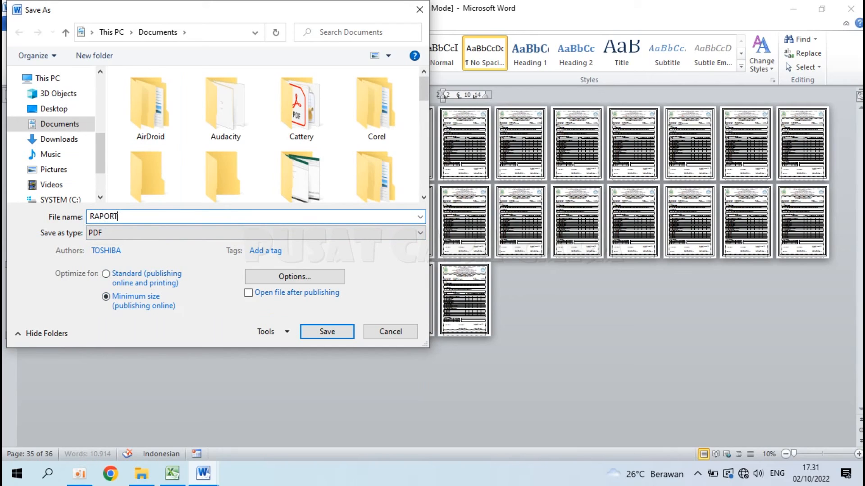
text(X MIPA 1)
click(337, 337)
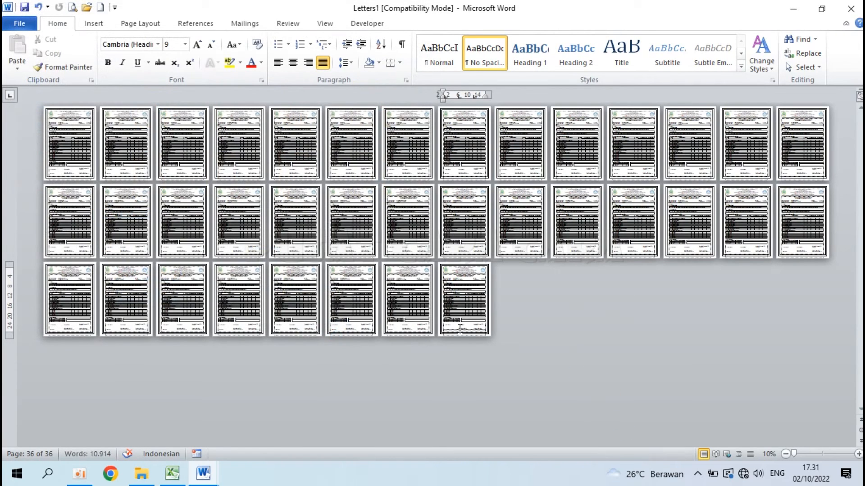
click(851, 8)
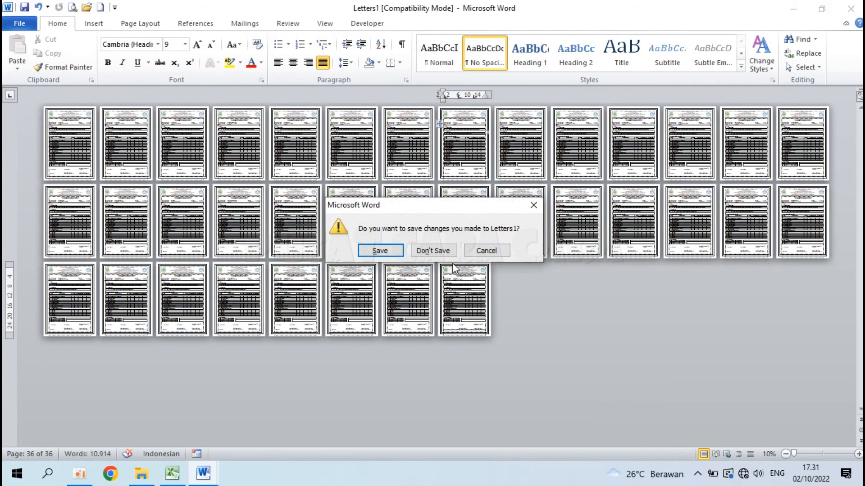
click(416, 250)
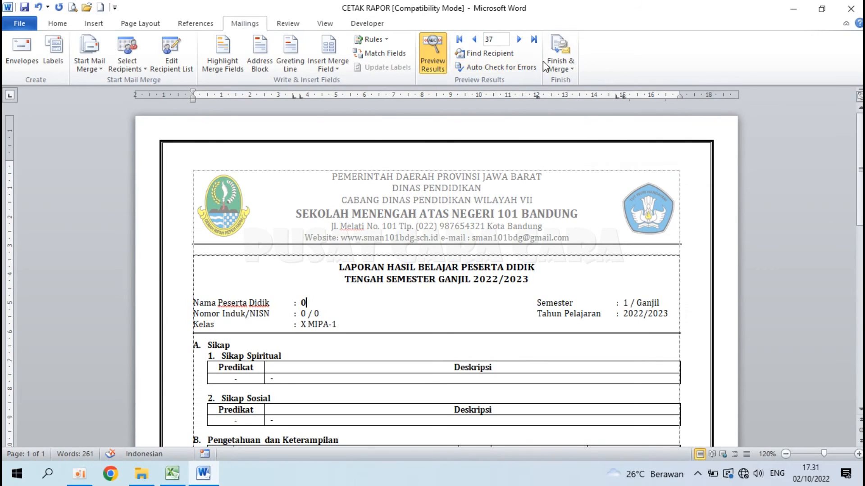
Step: Set up a merge to the printer for records 1 to 36, view the Canon iP2700 printer properties and cancel printing
click(559, 59)
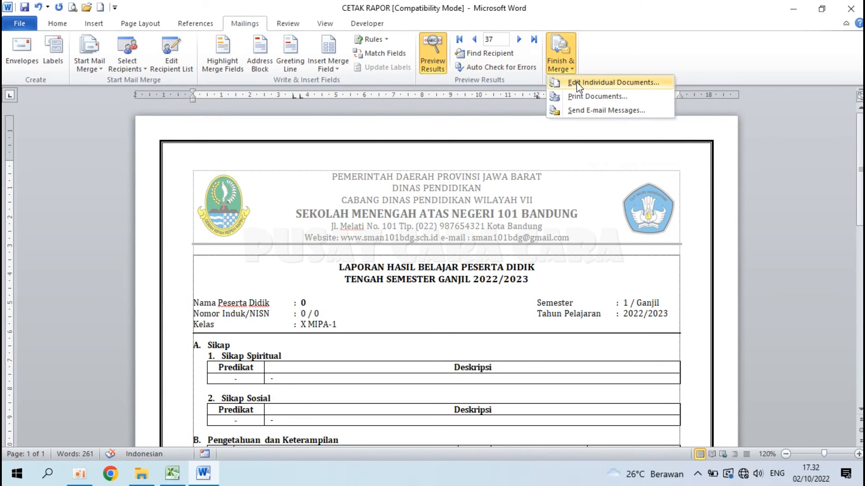
click(601, 97)
click(423, 237)
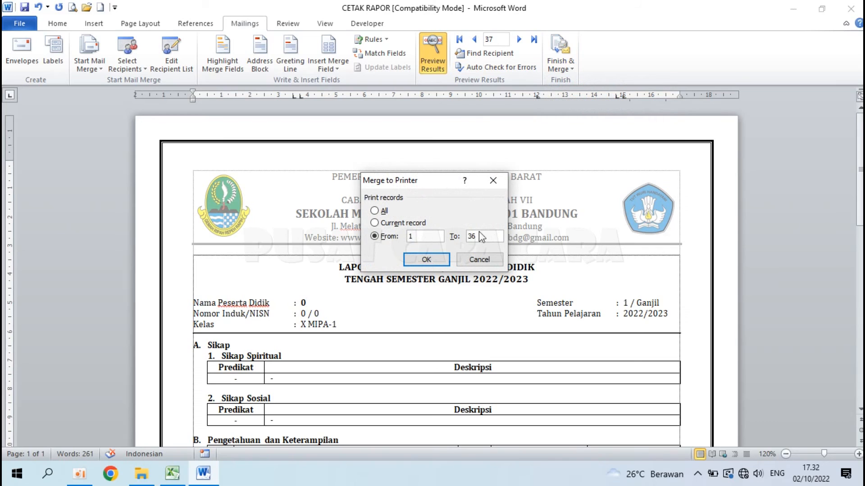
click(418, 260)
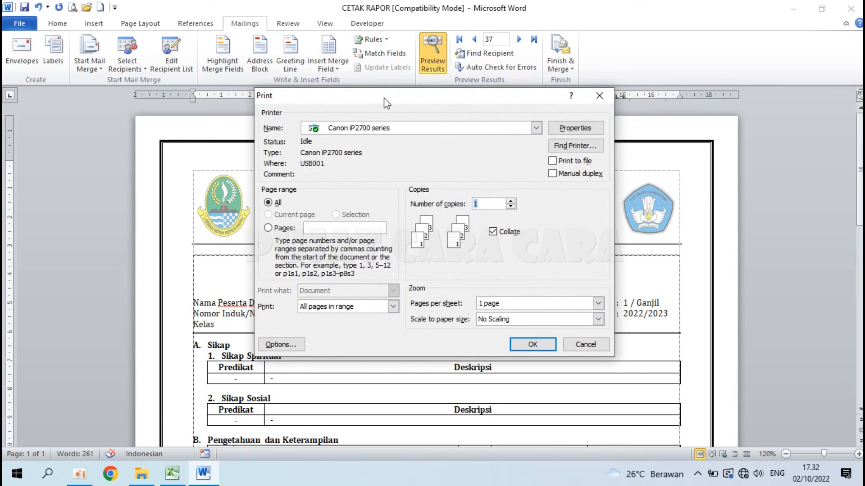
click(455, 130)
click(437, 106)
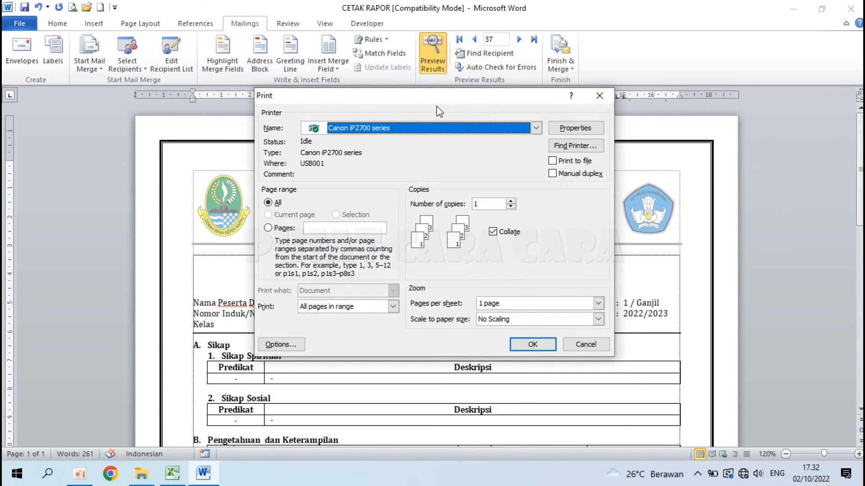
click(574, 129)
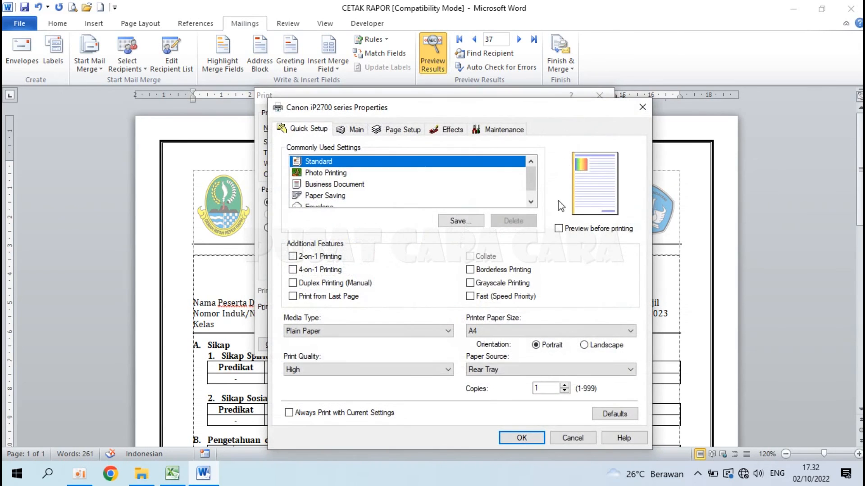
key(Escape)
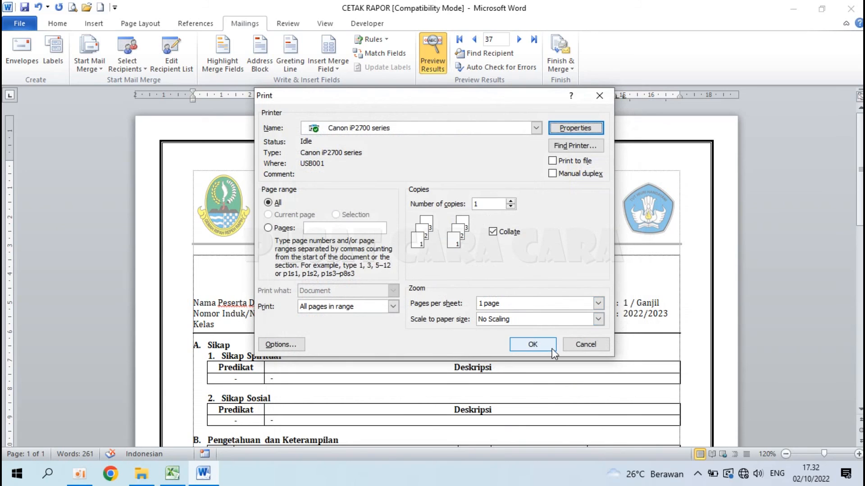
click(593, 345)
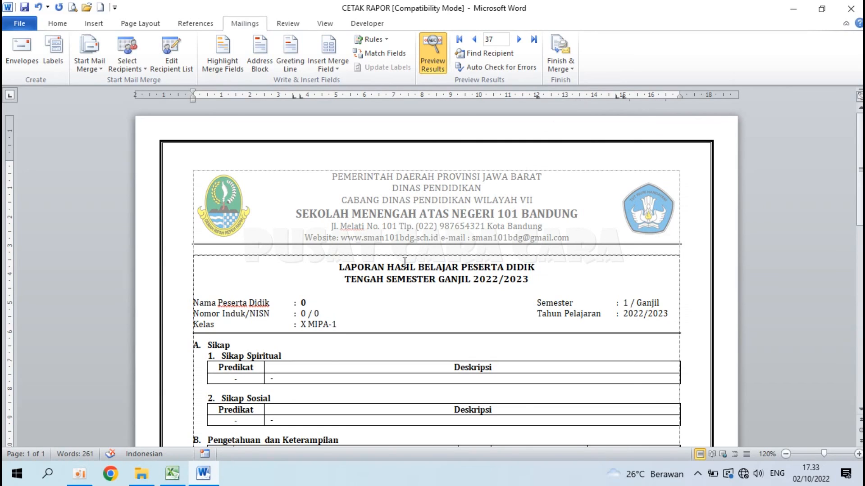
Step: Preview the first merge record, save and close CETAK RAPOR, and return to the FORMAT RAPORT folder
click(458, 41)
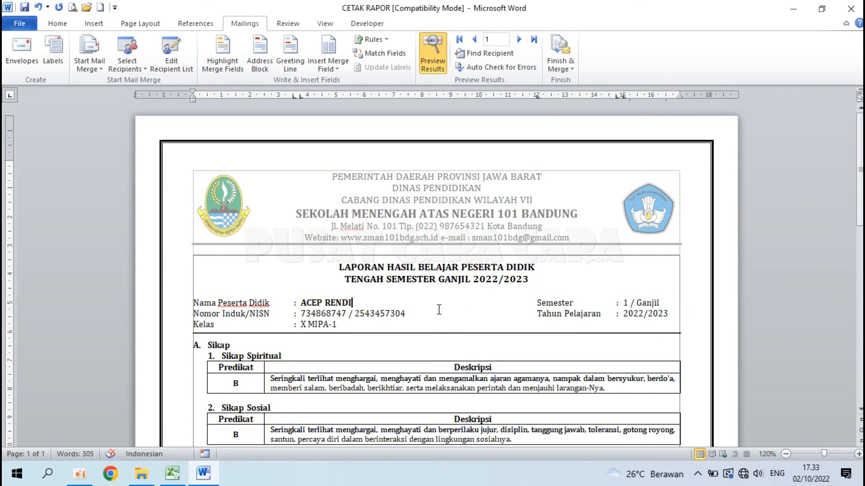
click(850, 8)
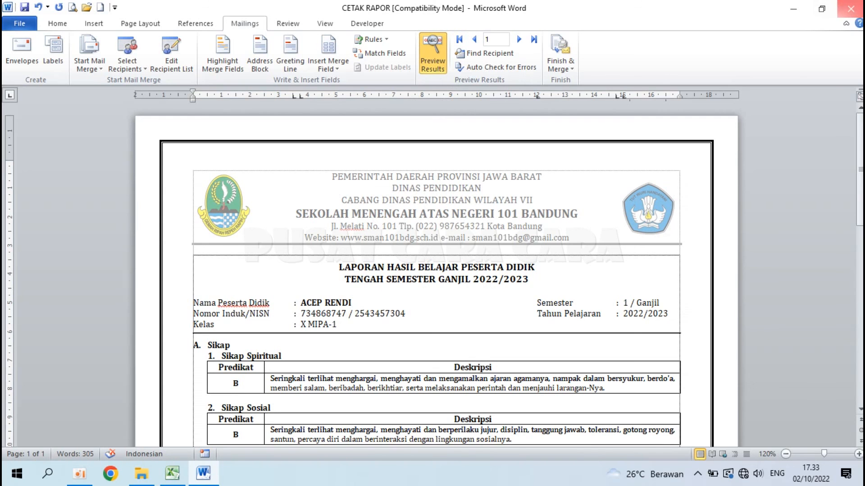
click(385, 253)
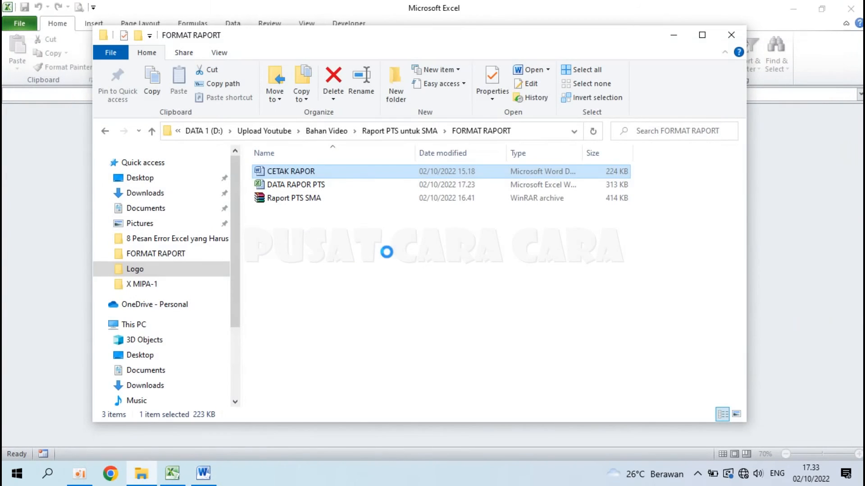
click(361, 284)
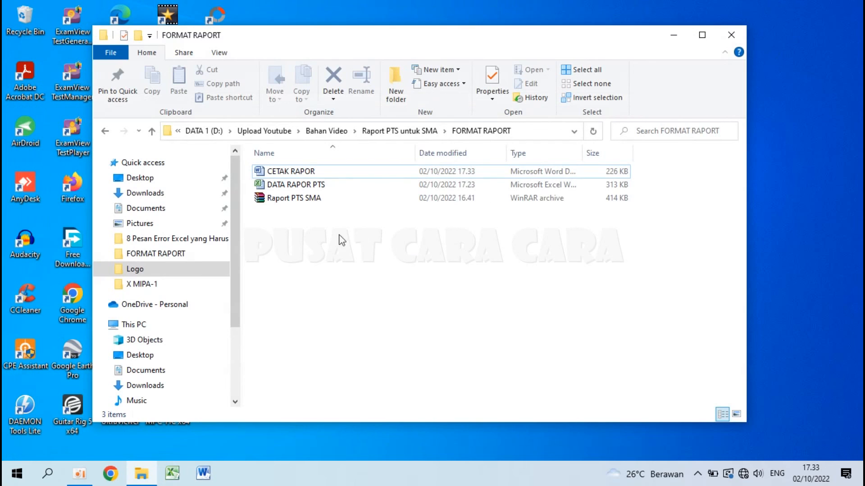
Step: Open the DATA RAPOR PTS workbook and set the first student's Pendidikan Agama scores to 87 for Pengetahuan and 89 for Keterampilan
click(311, 188)
double_click(344, 186)
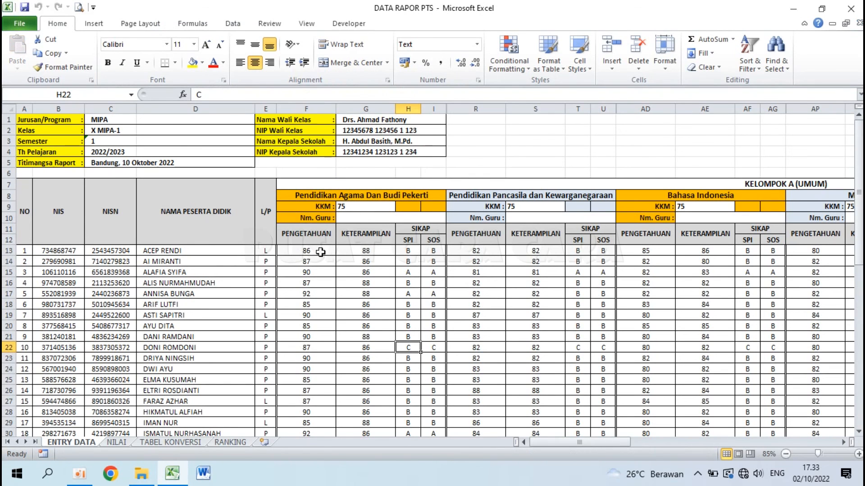
click(321, 253)
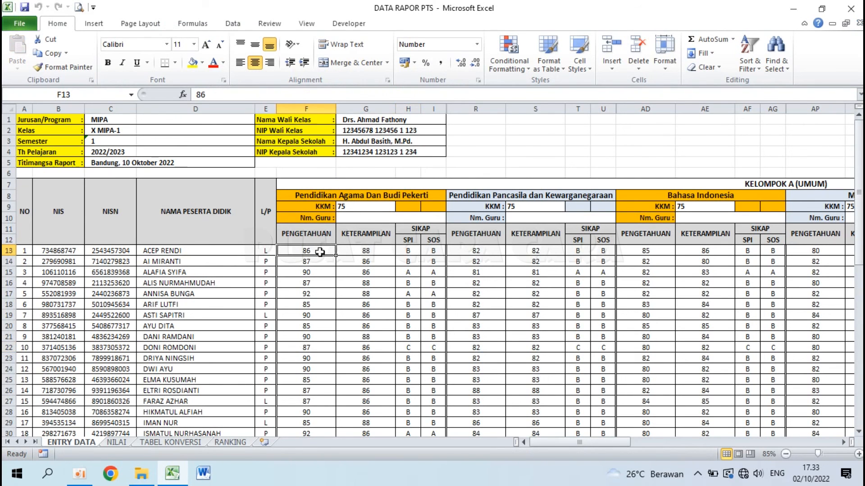
text(87)
key(Tab)
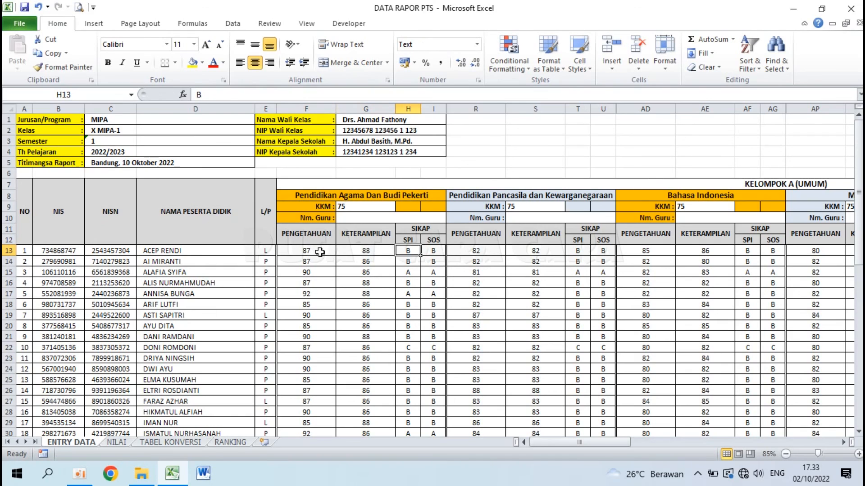
text(89)
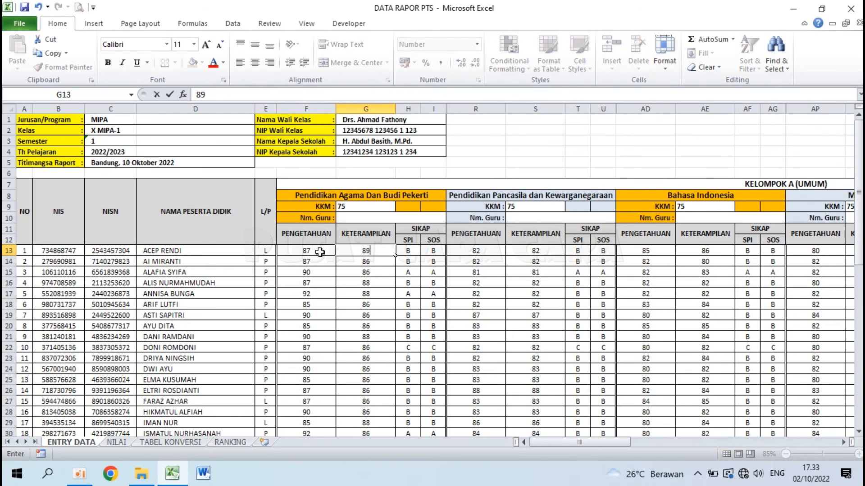
key(Tab)
Step: Set the first student's SPI and SOS attitude grades for Pendidikan Agama to A, then save and close the workbook
text(A)
key(Tab)
text(A)
key(Down)
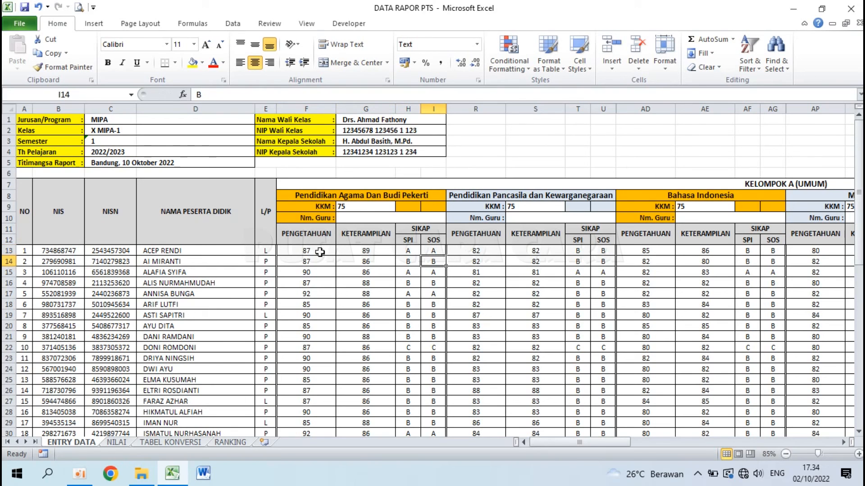
click(25, 8)
click(851, 8)
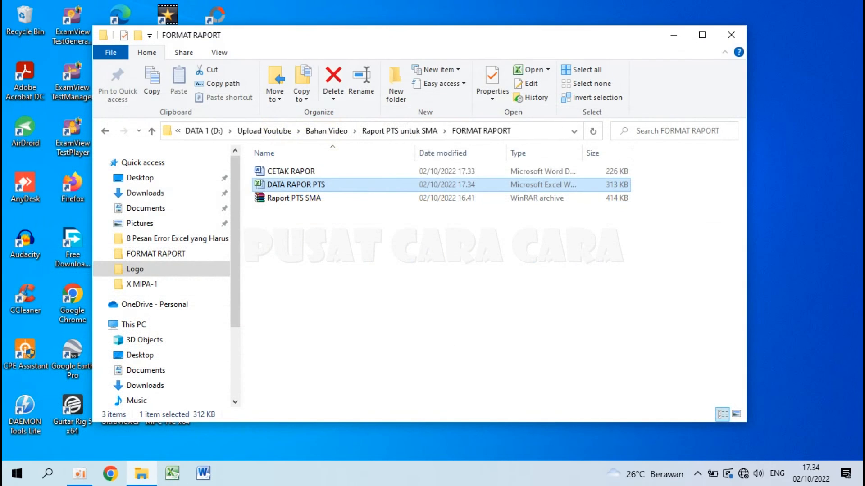
Step: Reopen CETAK RAPOR with its data from the NILAI sheet and check the first student's attitude grades and scores in the report
click(307, 173)
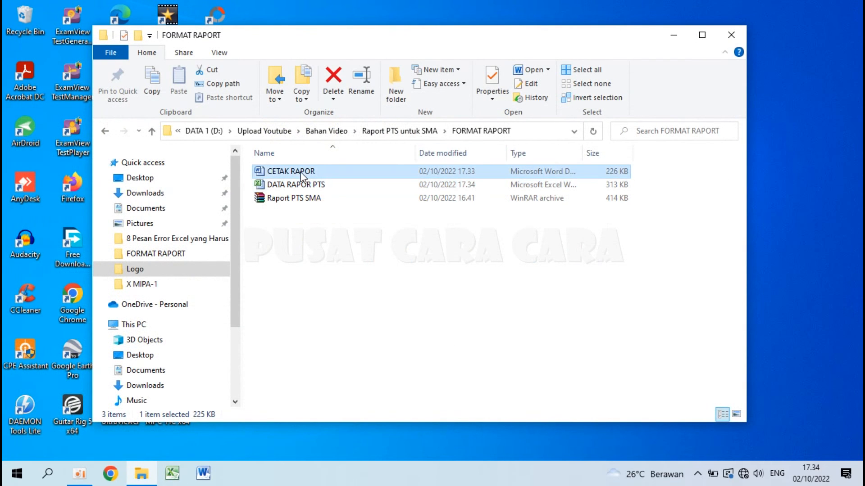
double_click(316, 175)
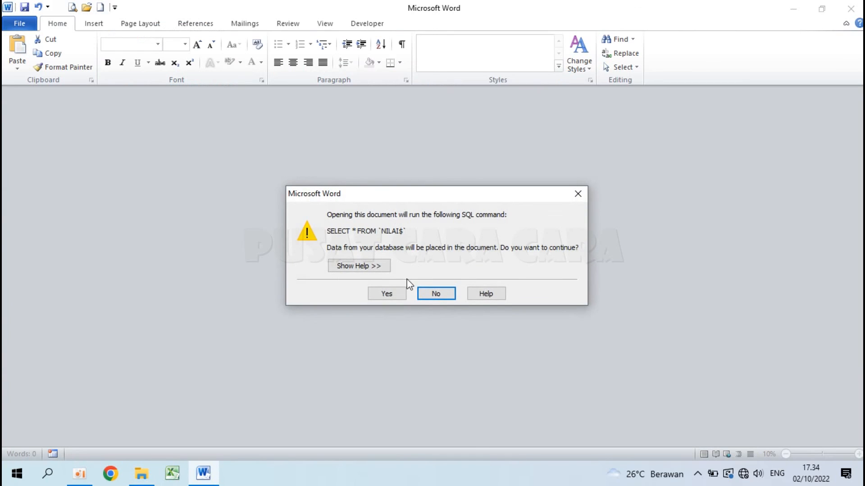
click(391, 295)
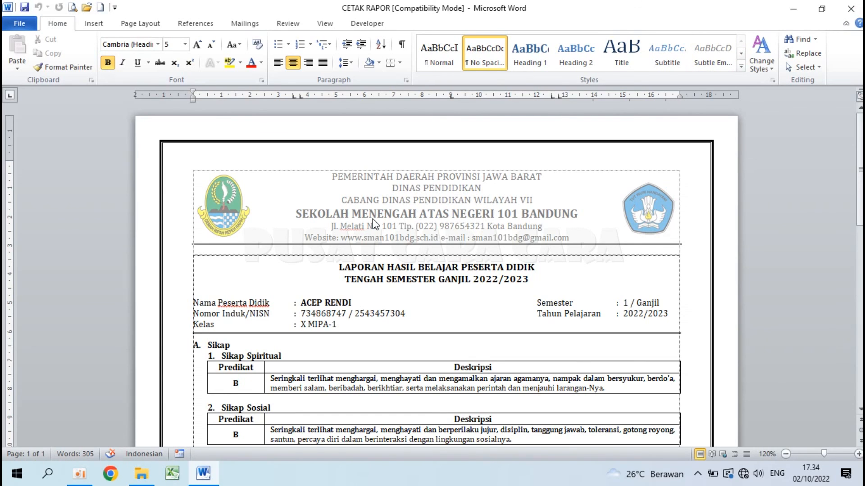
scroll(373, 219, down, 3)
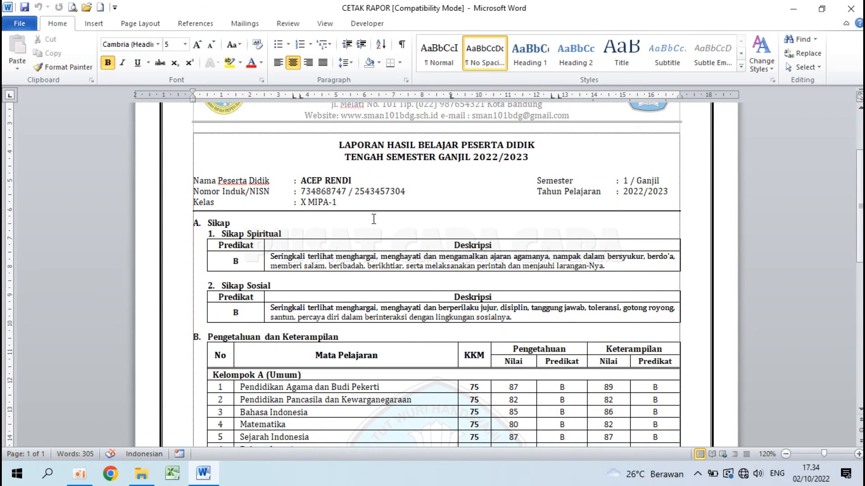
scroll(373, 219, up, 3)
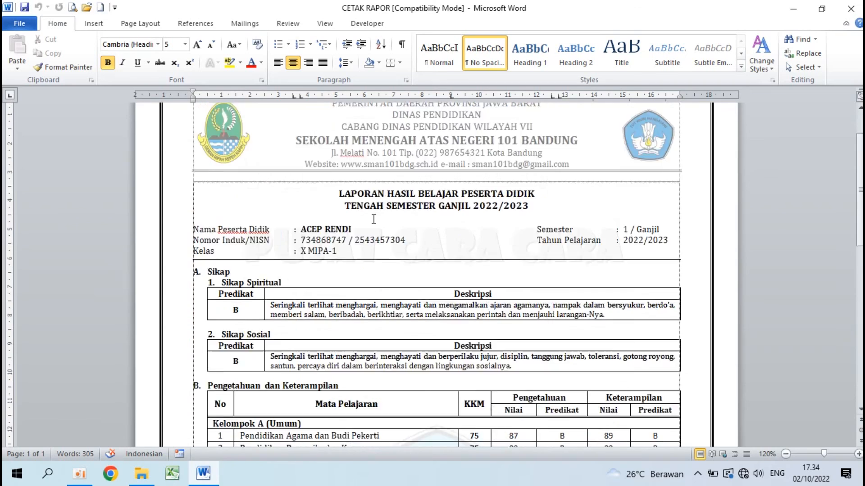